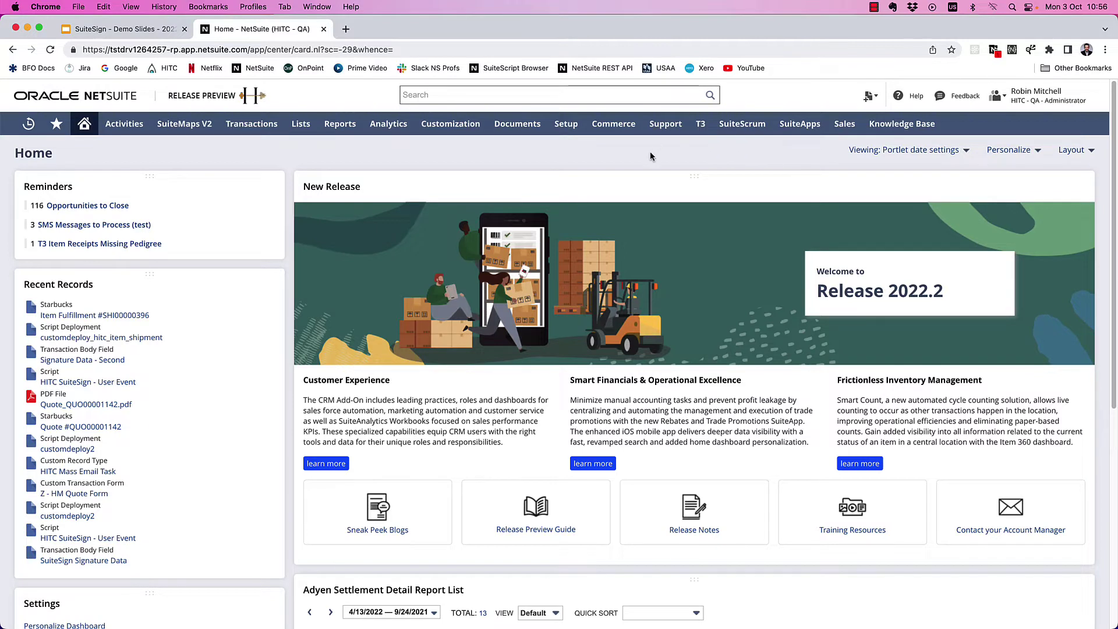
# Search the bundle directory for 'head in the cloud'.
pyautogui.moveTo(446, 129)
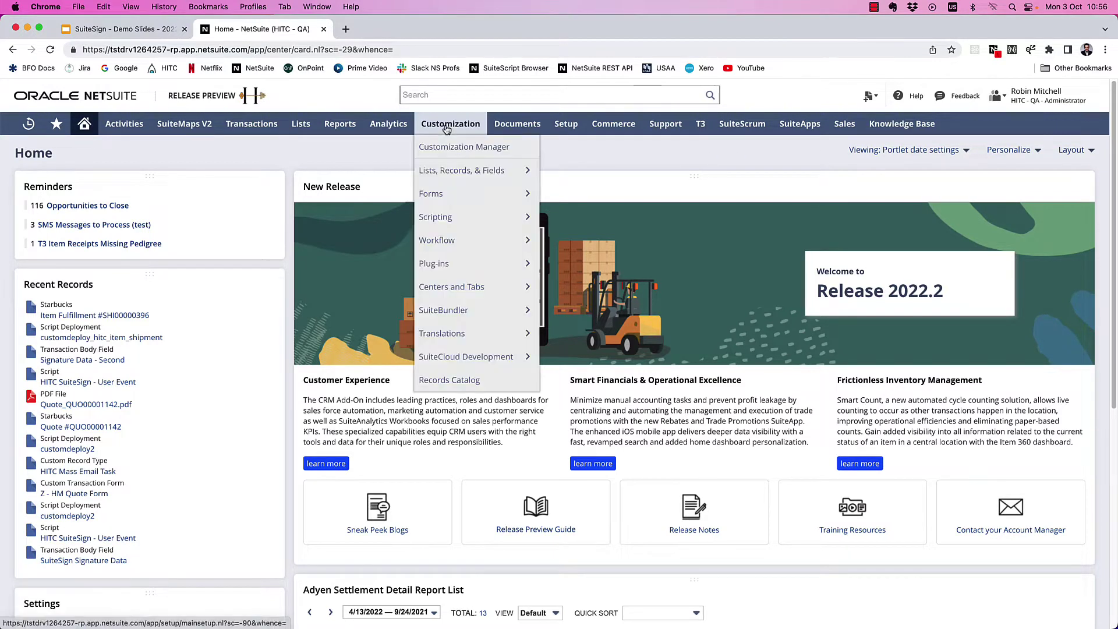
pyautogui.moveTo(482, 309)
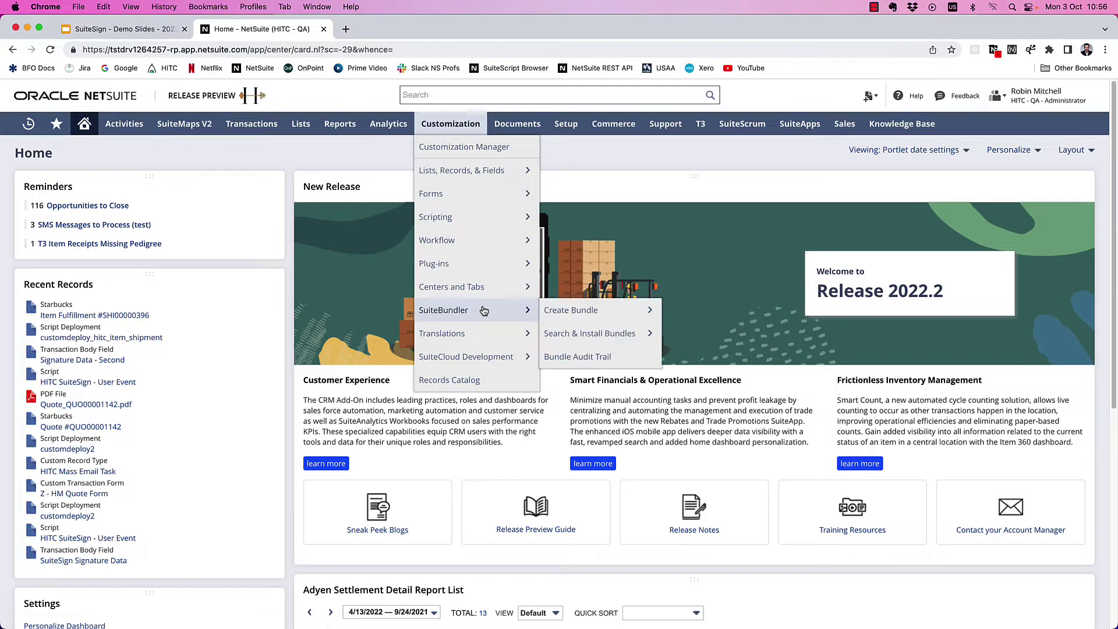
pyautogui.click(591, 335)
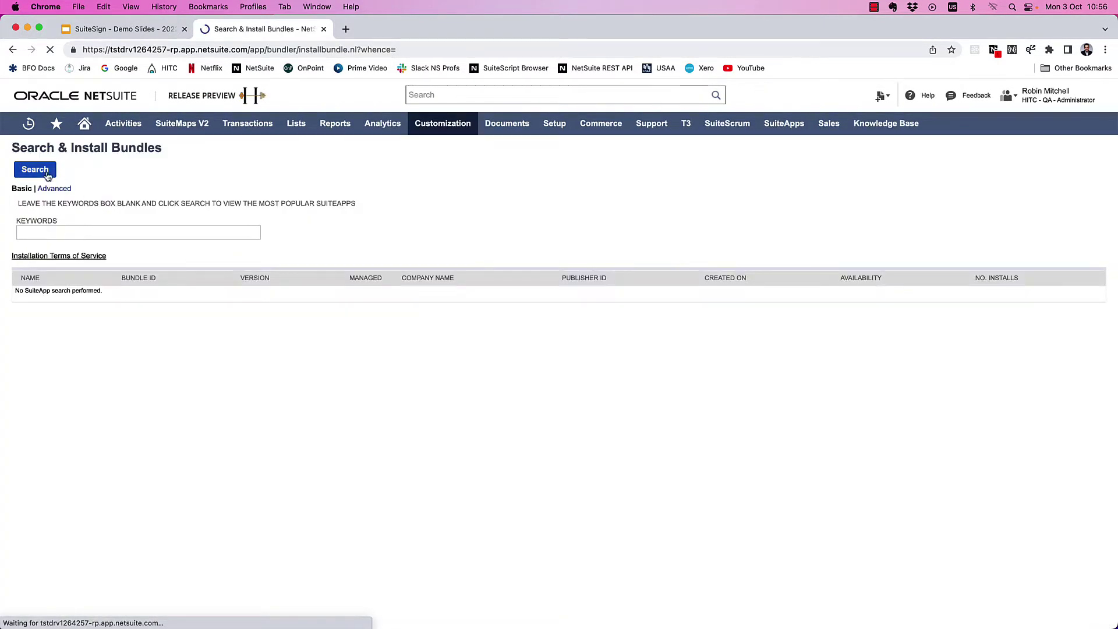
pyautogui.click(73, 233)
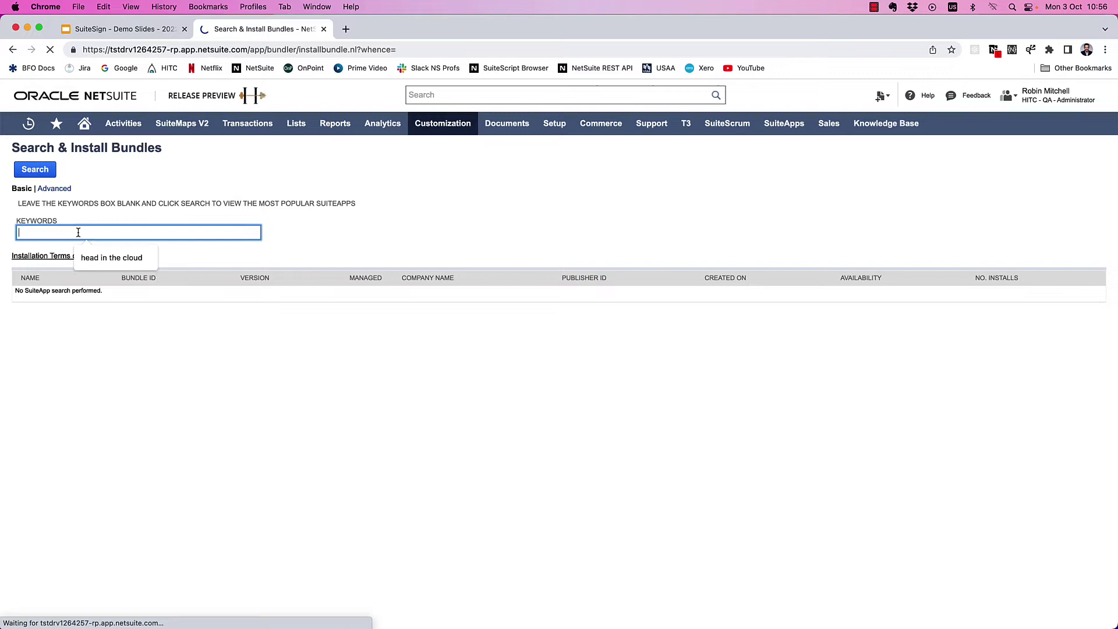
pyautogui.write('hea')
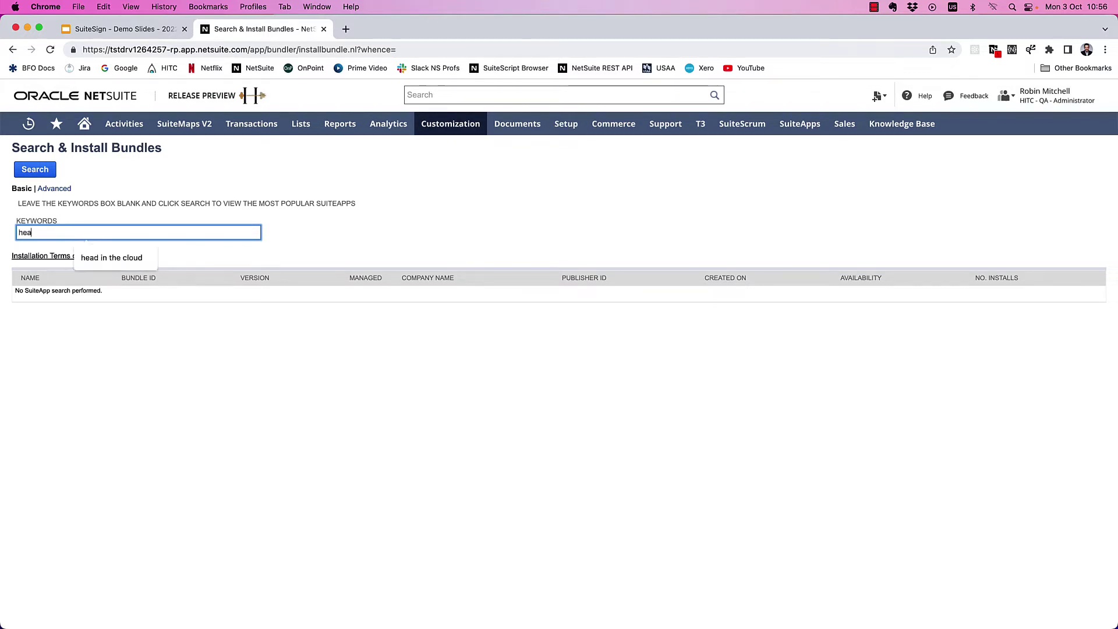
pyautogui.write('d in the cloud')
pyautogui.press('Return')
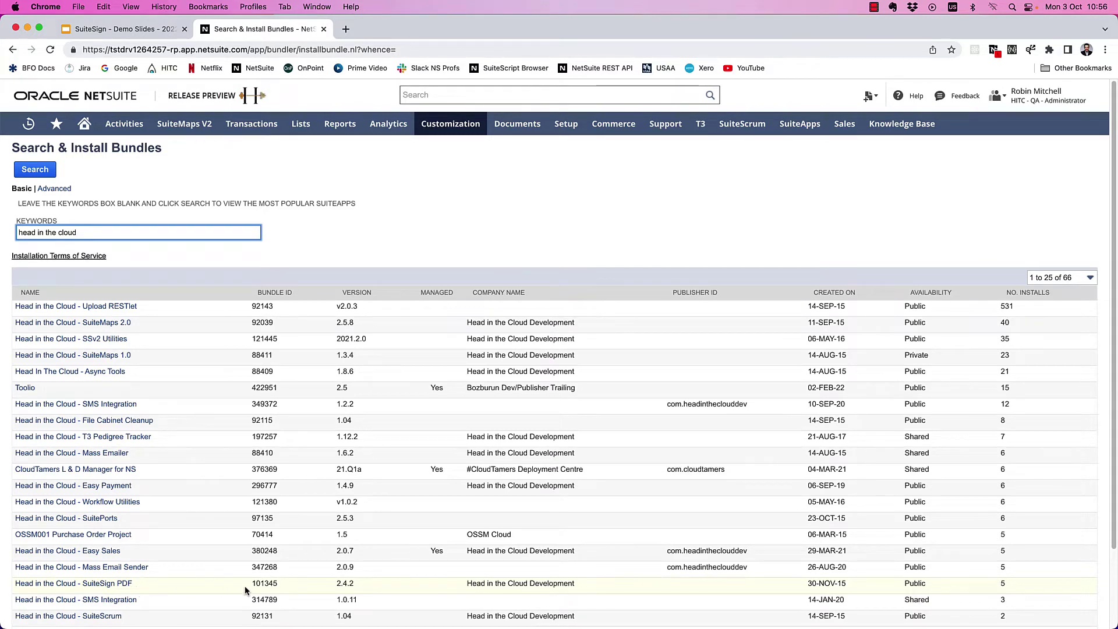
# Install the Head in the Cloud - SuiteSign PDF bundle with all its listed objects.
pyautogui.click(100, 584)
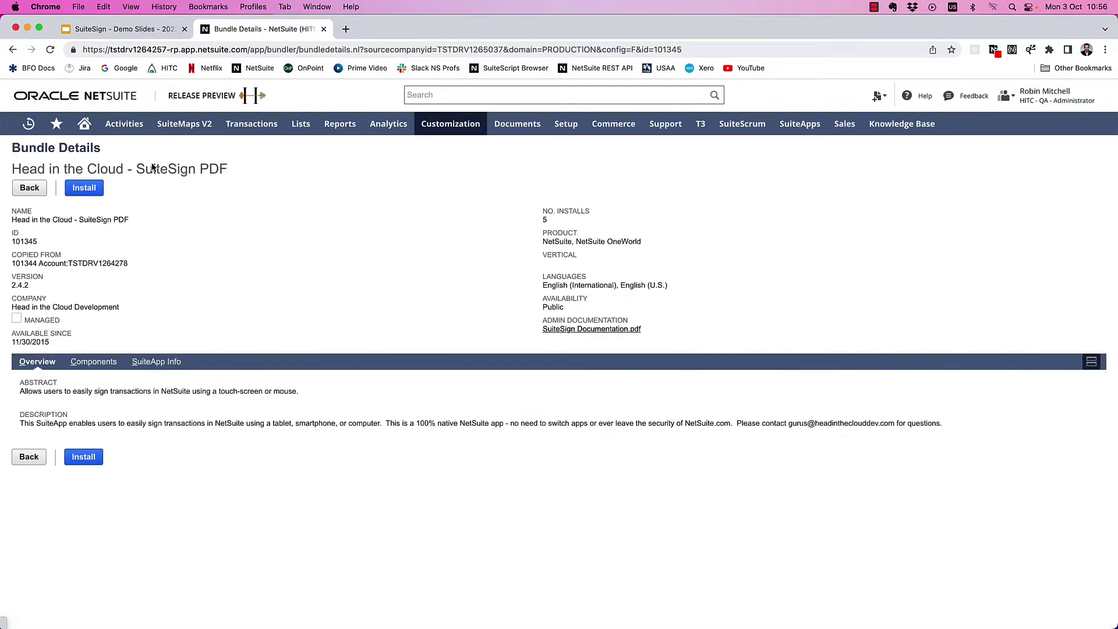
pyautogui.click(84, 188)
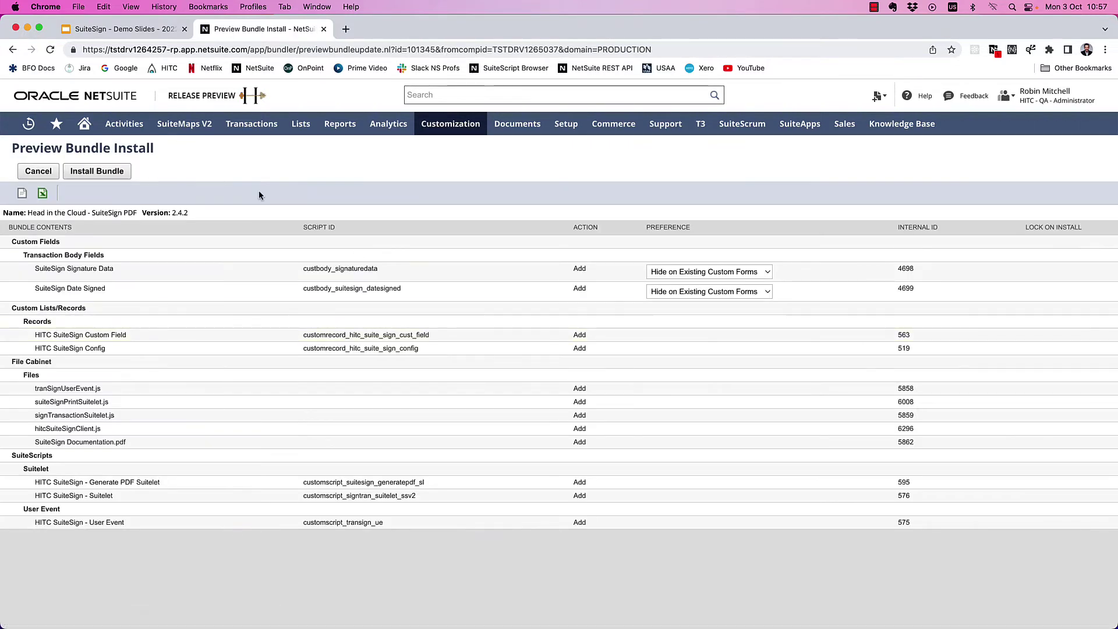
pyautogui.click(108, 171)
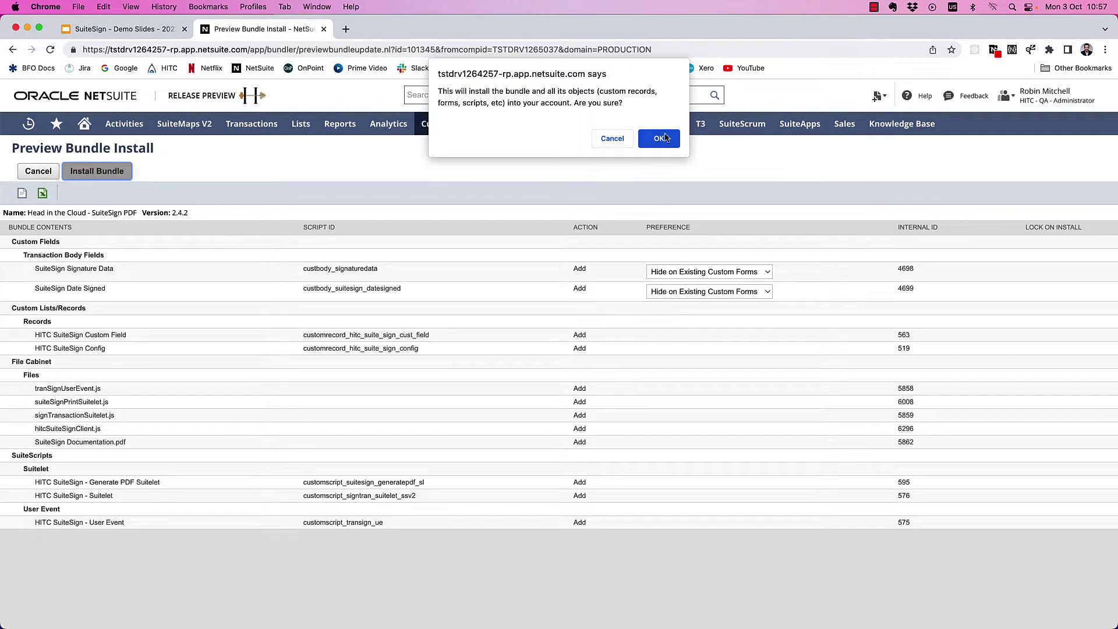
pyautogui.click(665, 138)
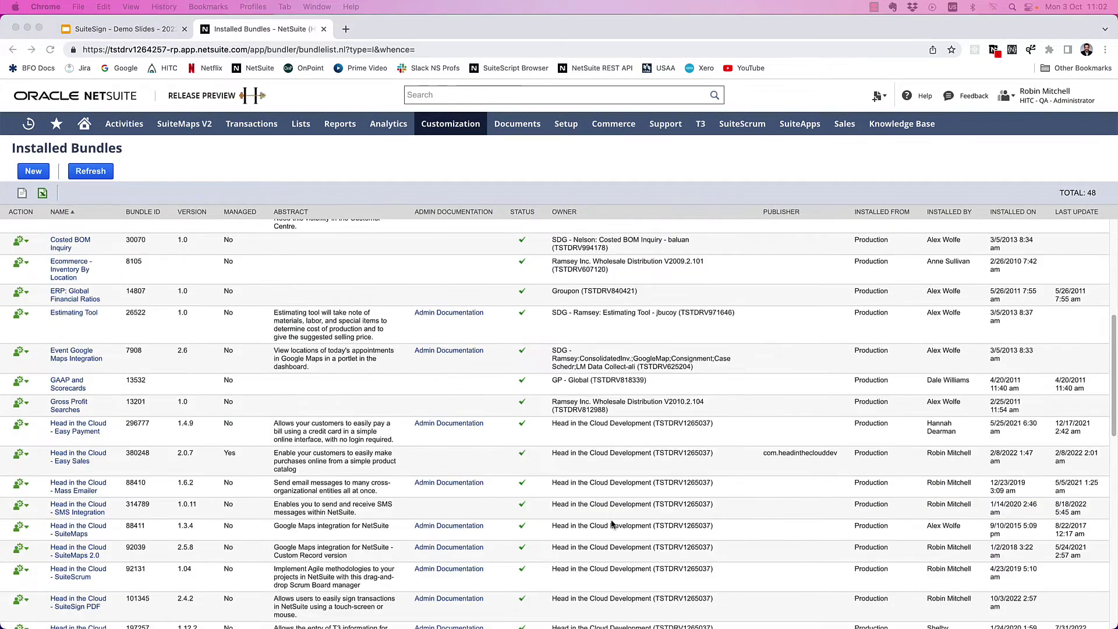
# Refresh Installed Bundles and download the SuiteSign Documentation.pdf admin file.
pyautogui.click(490, 558)
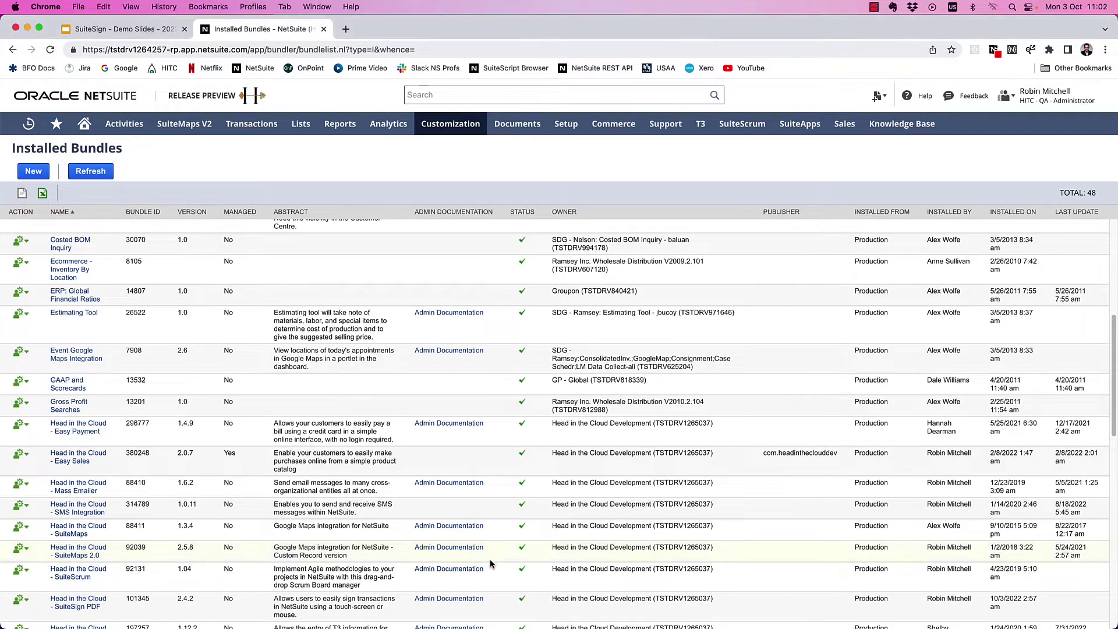
pyautogui.click(431, 599)
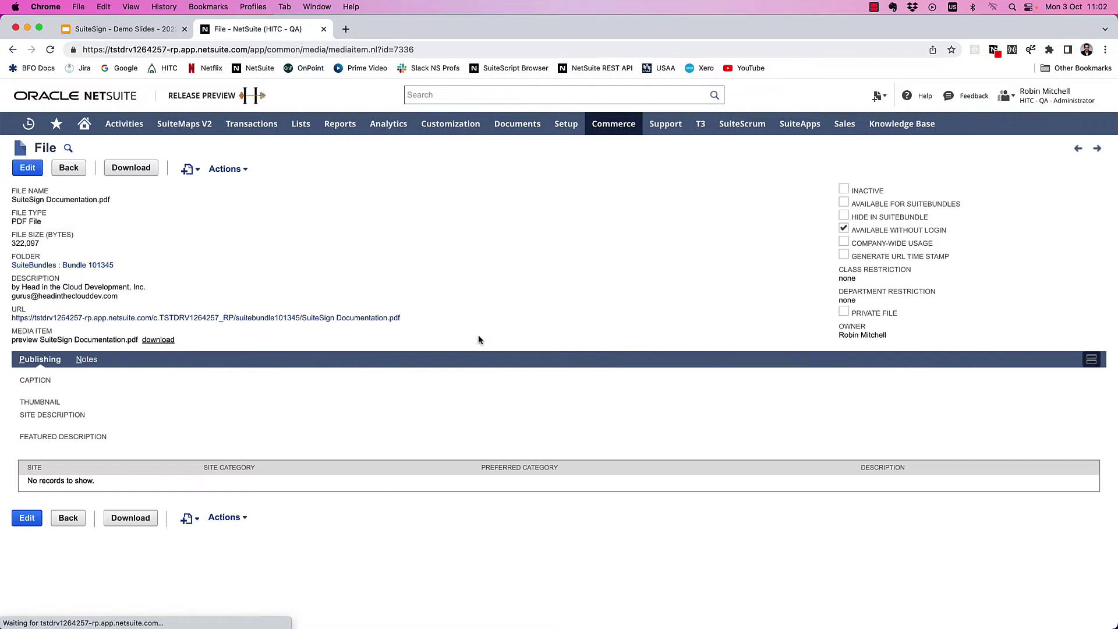
pyautogui.click(170, 341)
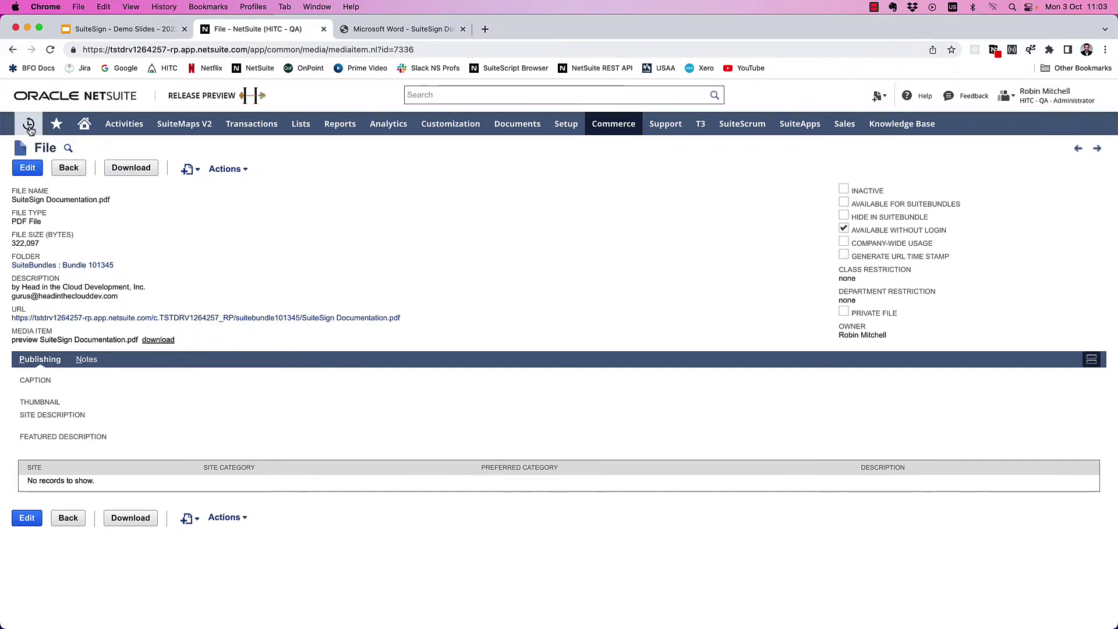
# Print-preview quote QUO00001142 to see its Sign Below line, then close the preview.
pyautogui.moveTo(29, 128)
pyautogui.click(121, 291)
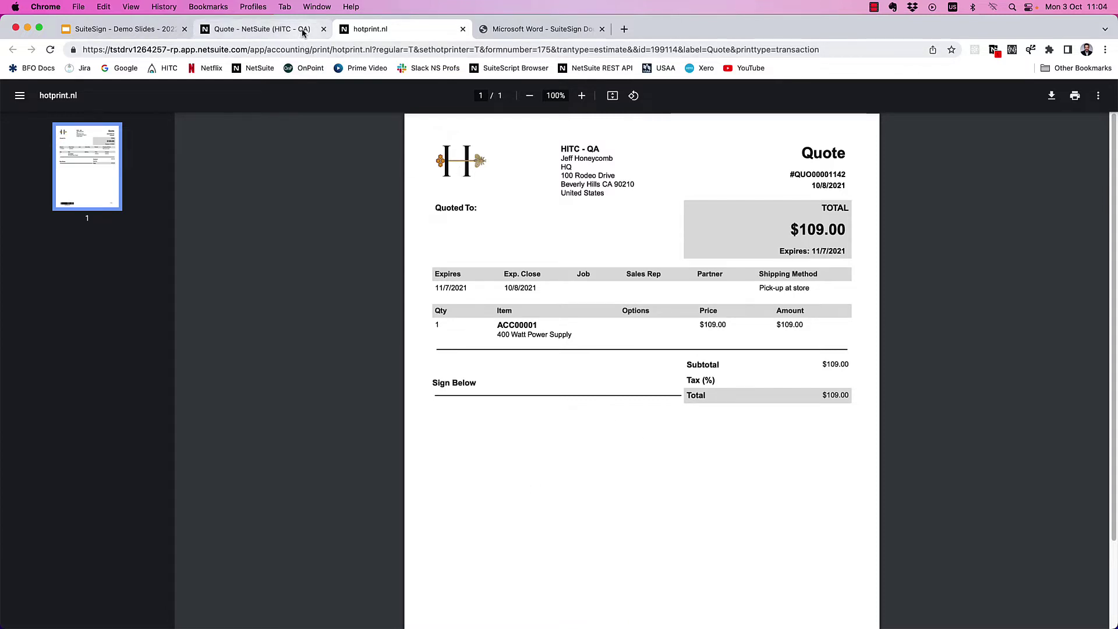
pyautogui.click(462, 29)
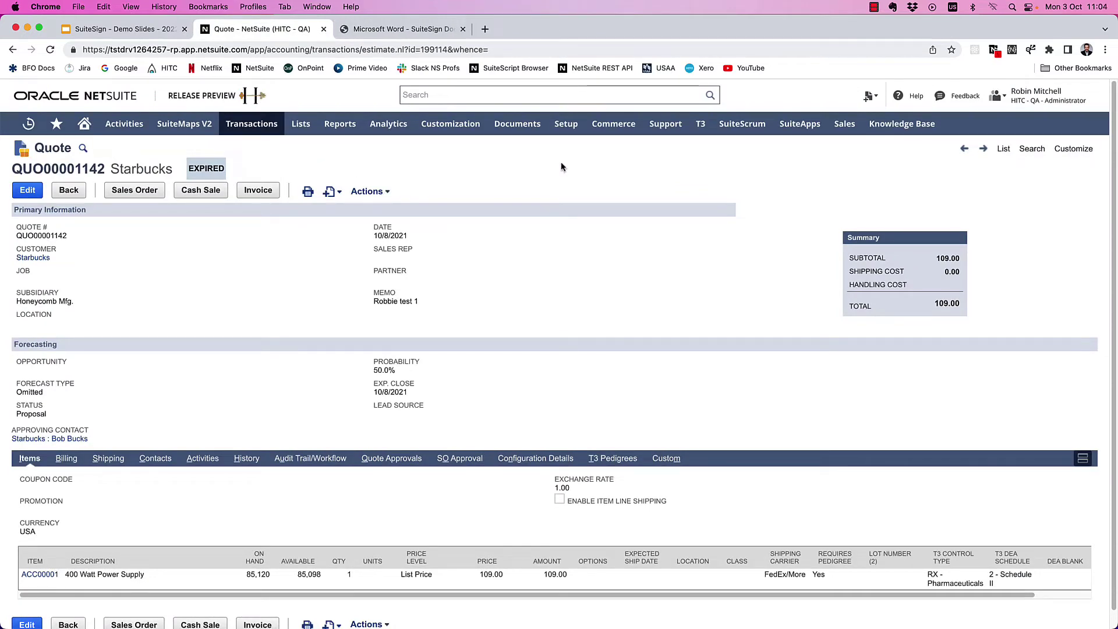
# Create a new HITC SuiteSign Config named 'Quote - Customer'.
pyautogui.moveTo(566, 125)
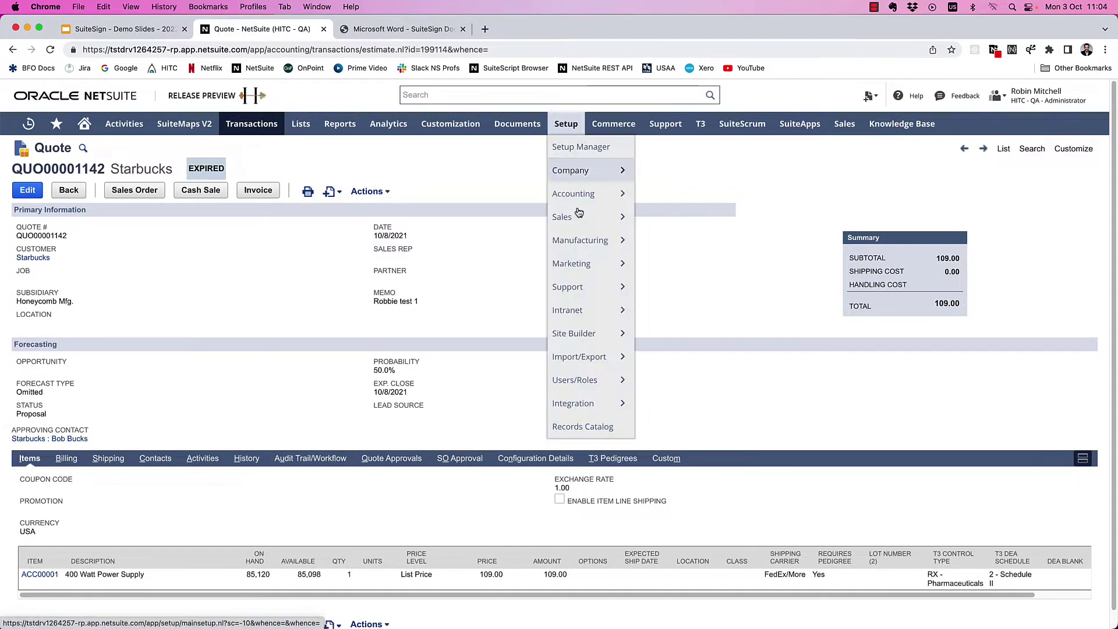
pyautogui.moveTo(588, 398)
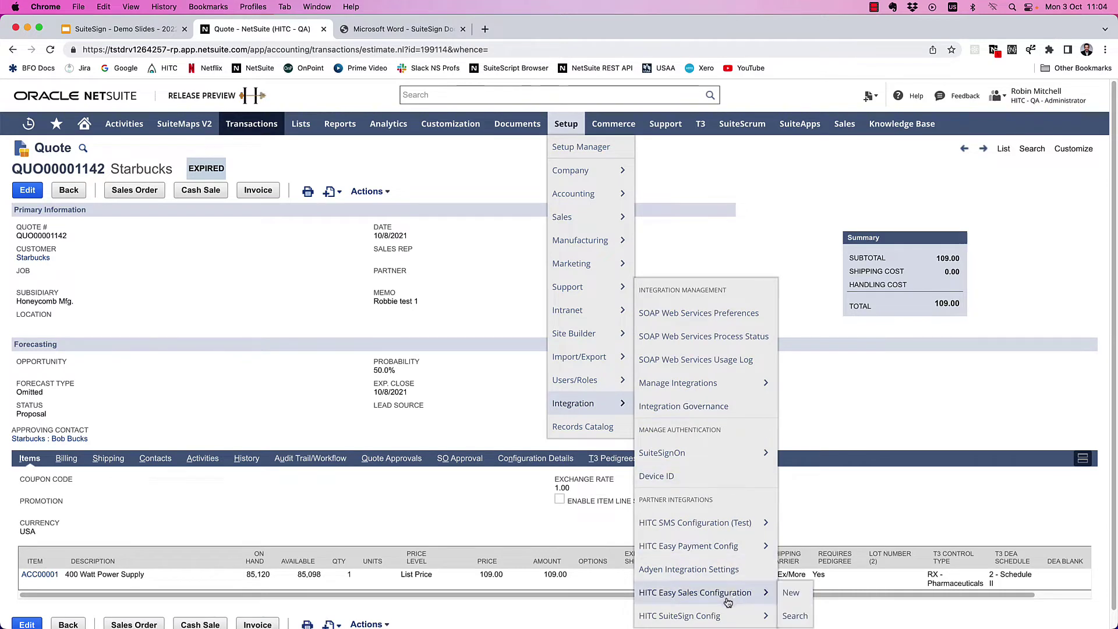
pyautogui.moveTo(729, 617)
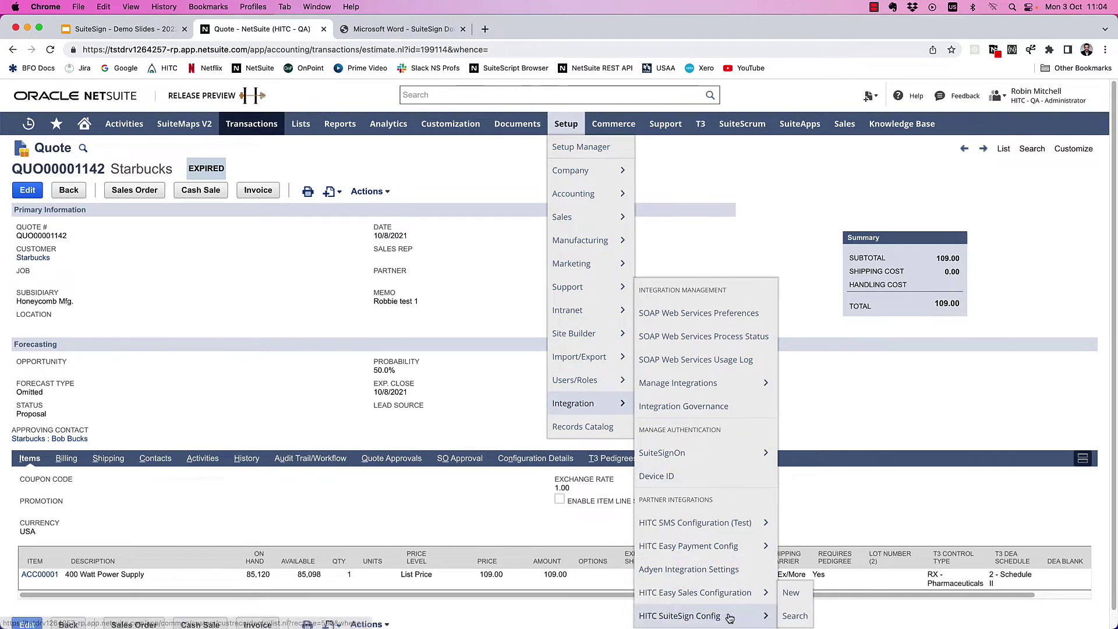
pyautogui.click(792, 594)
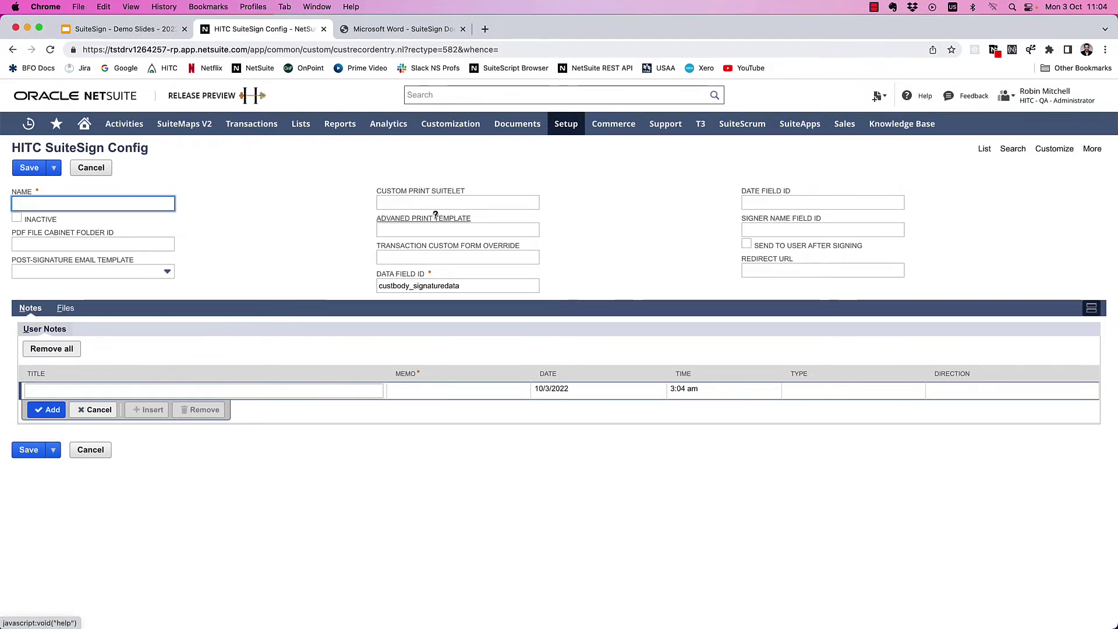
pyautogui.write('Quote - Customer')
pyautogui.press('Tab')
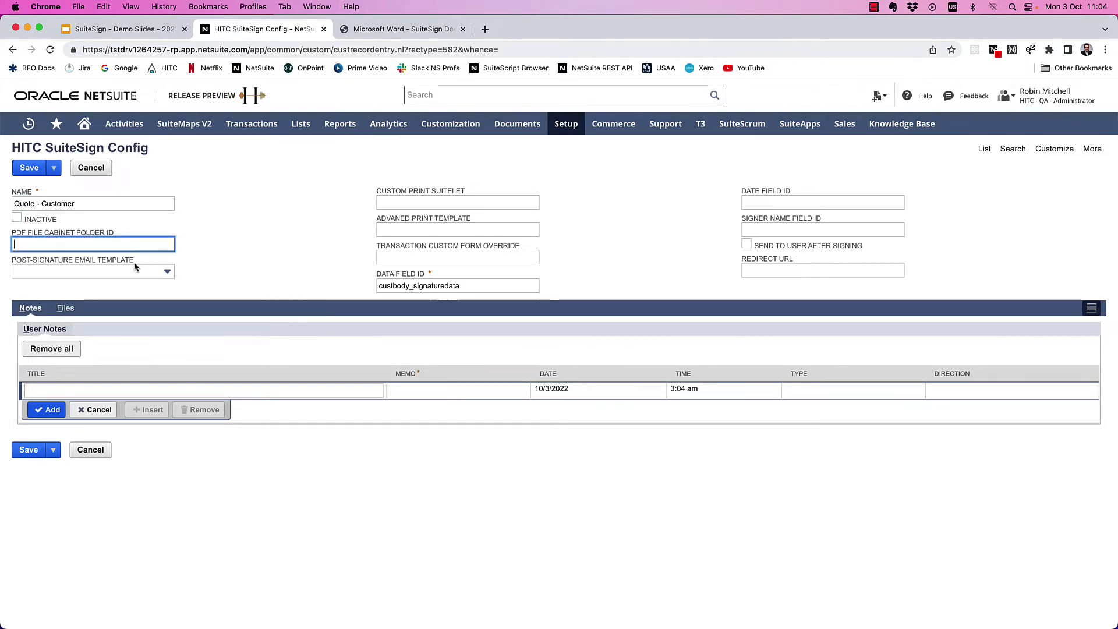
pyautogui.press('Tab')
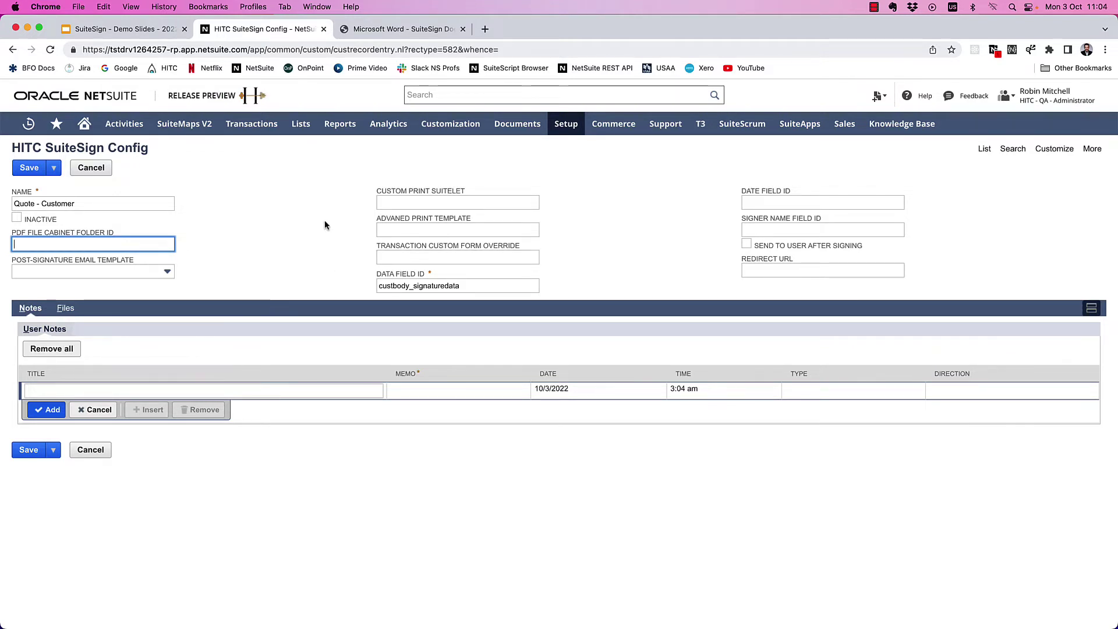
# Enable Show Internal IDs in the File Cabinet to find the Contracts folder ID.
pyautogui.moveTo(517, 124)
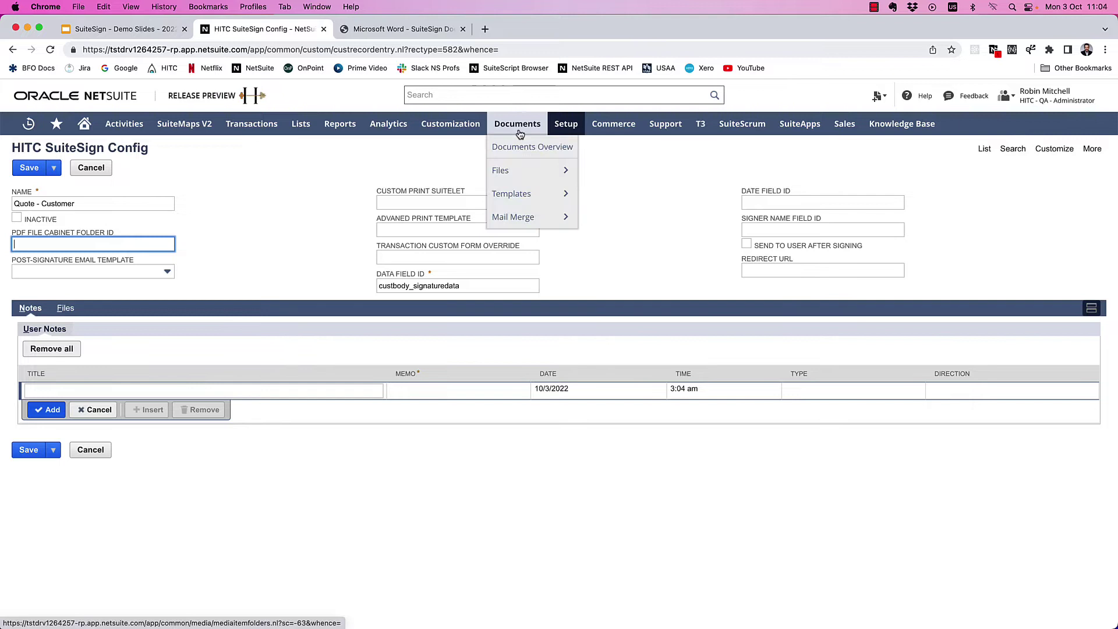
pyautogui.moveTo(523, 169)
pyautogui.keyDown('super'); pyautogui.click(603, 170); pyautogui.keyUp('super')
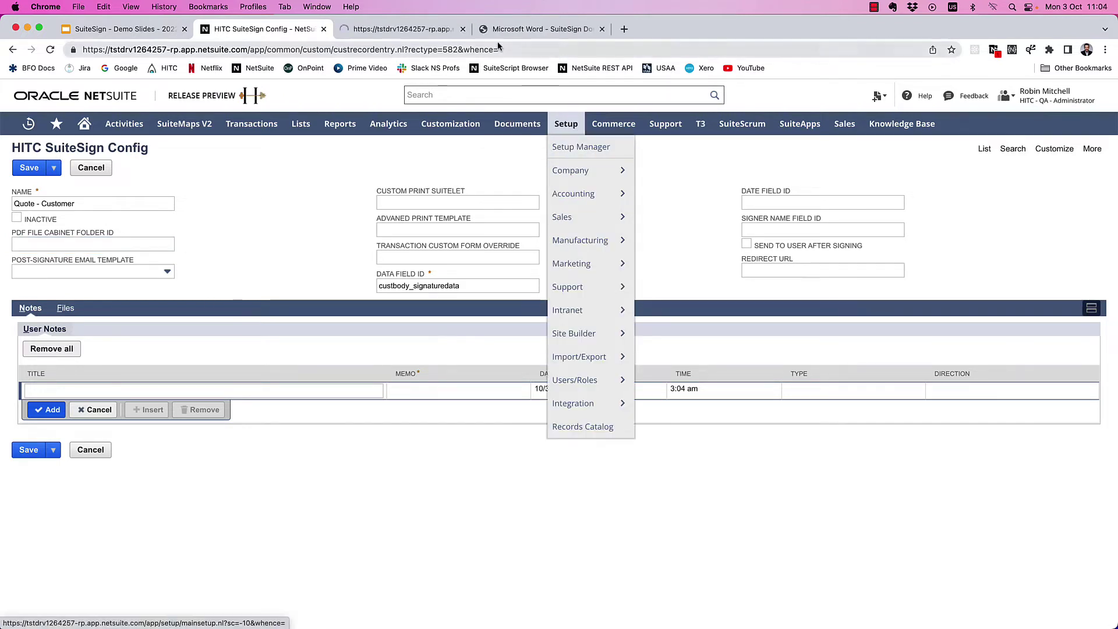
pyautogui.click(386, 30)
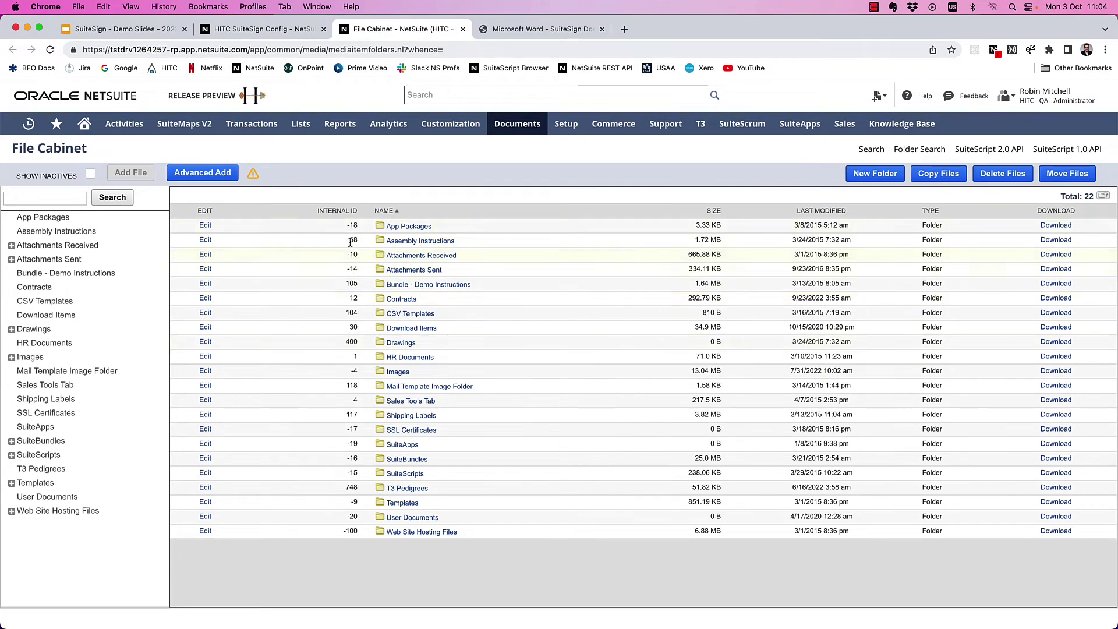
pyautogui.moveTo(84, 123)
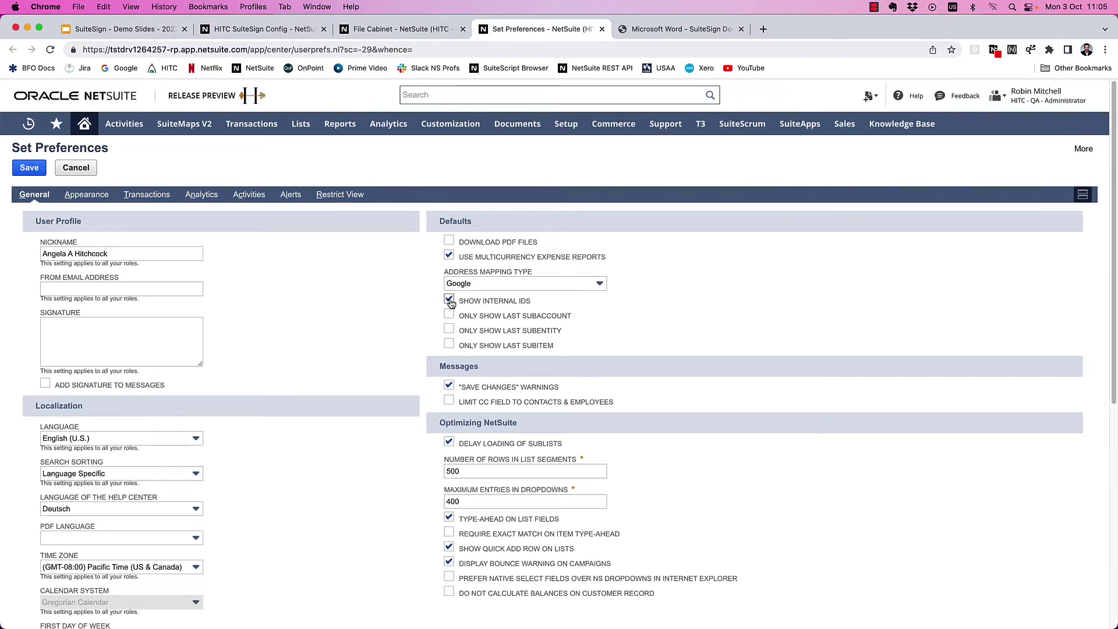
pyautogui.click(448, 300)
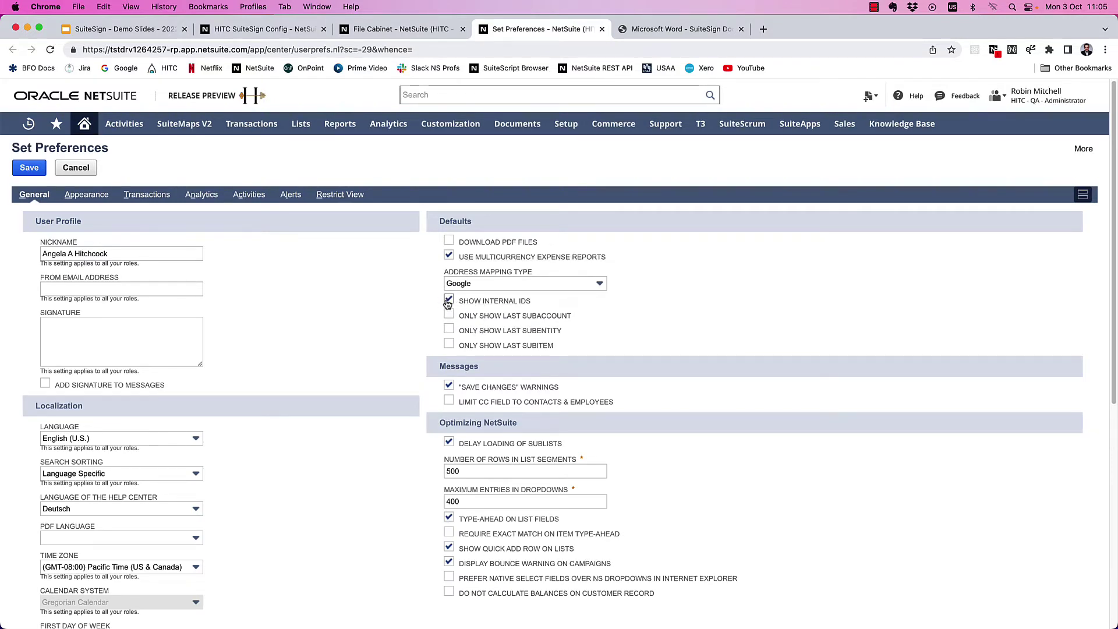
pyautogui.click(602, 29)
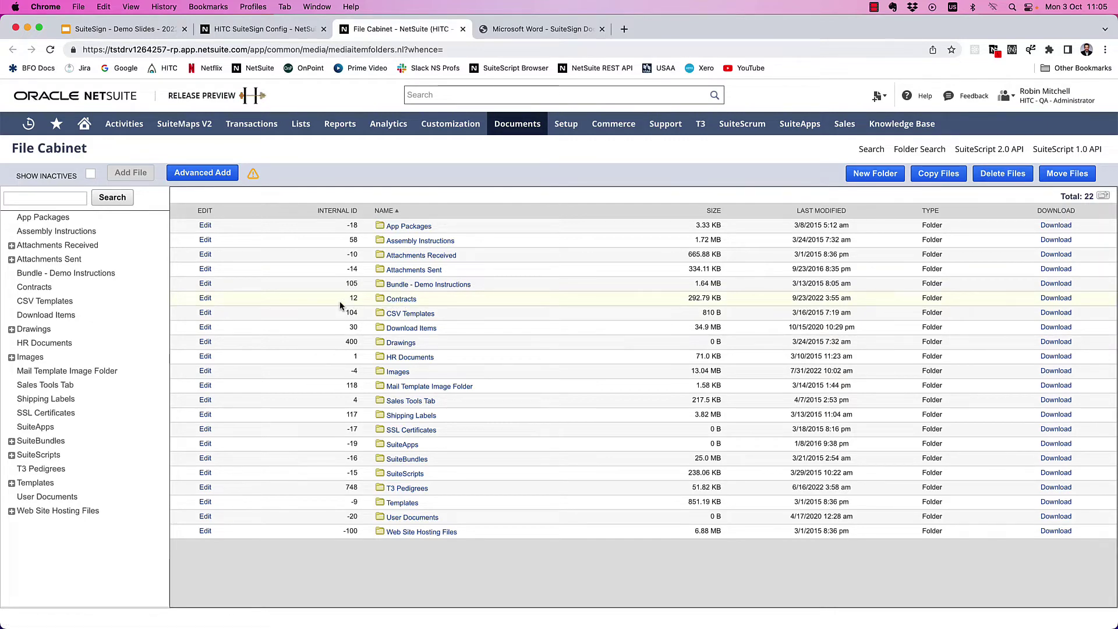
# Enter 12 as the config's PDF File Cabinet Folder ID.
pyautogui.click(265, 29)
pyautogui.click(173, 245)
pyautogui.write('1')
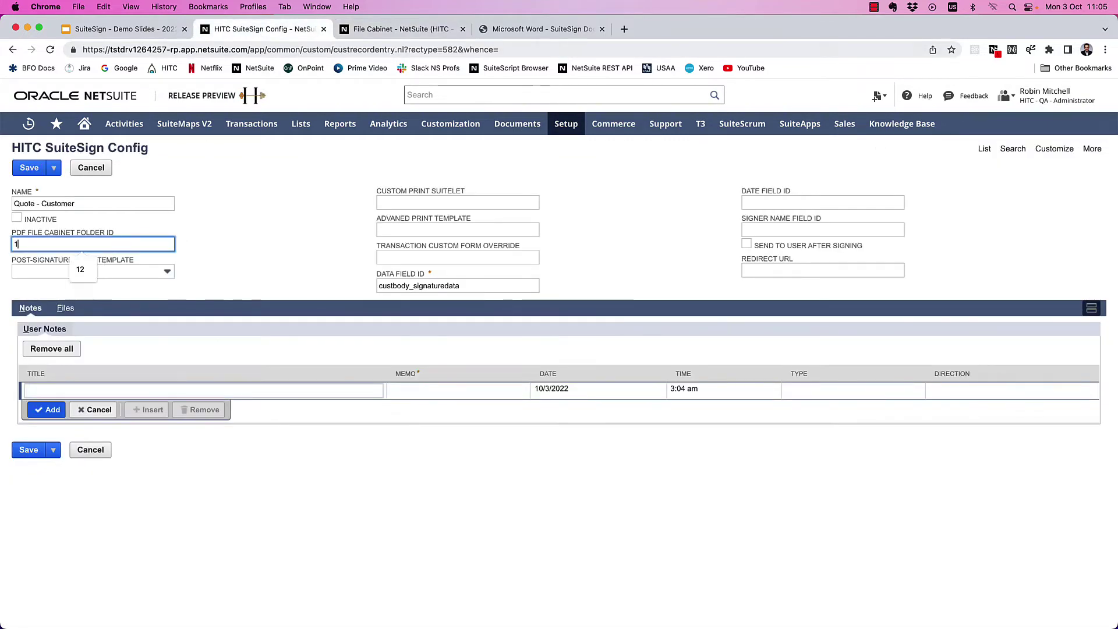
pyautogui.write('2')
pyautogui.press('Tab')
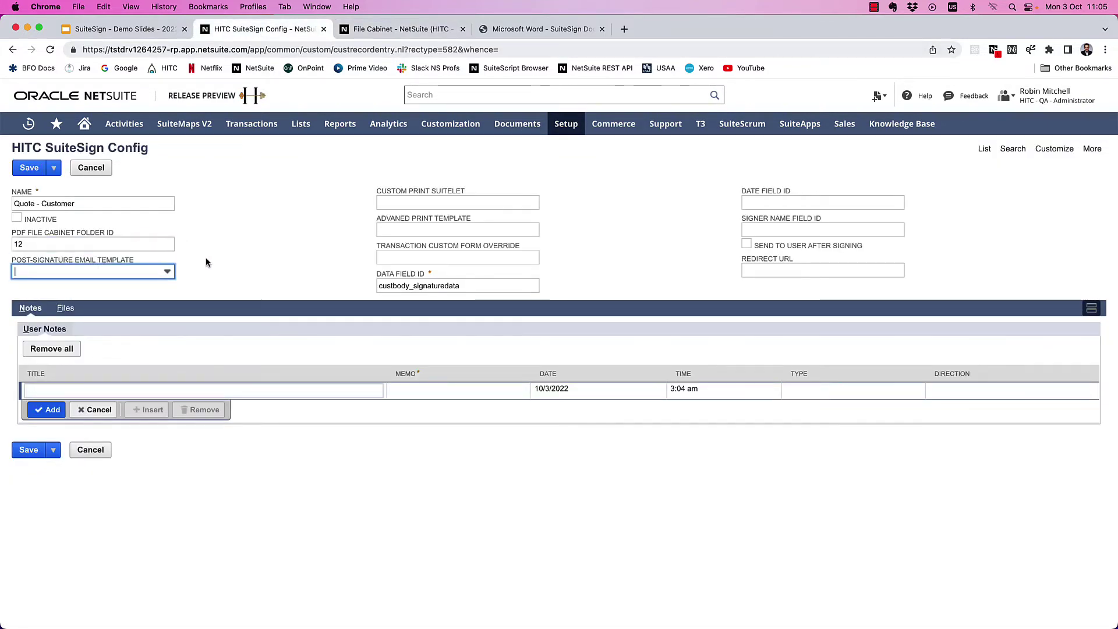
# Leave Custom Print Suitelet, Advanced Print Template and Form Override blank after reading the override help.
pyautogui.click(279, 262)
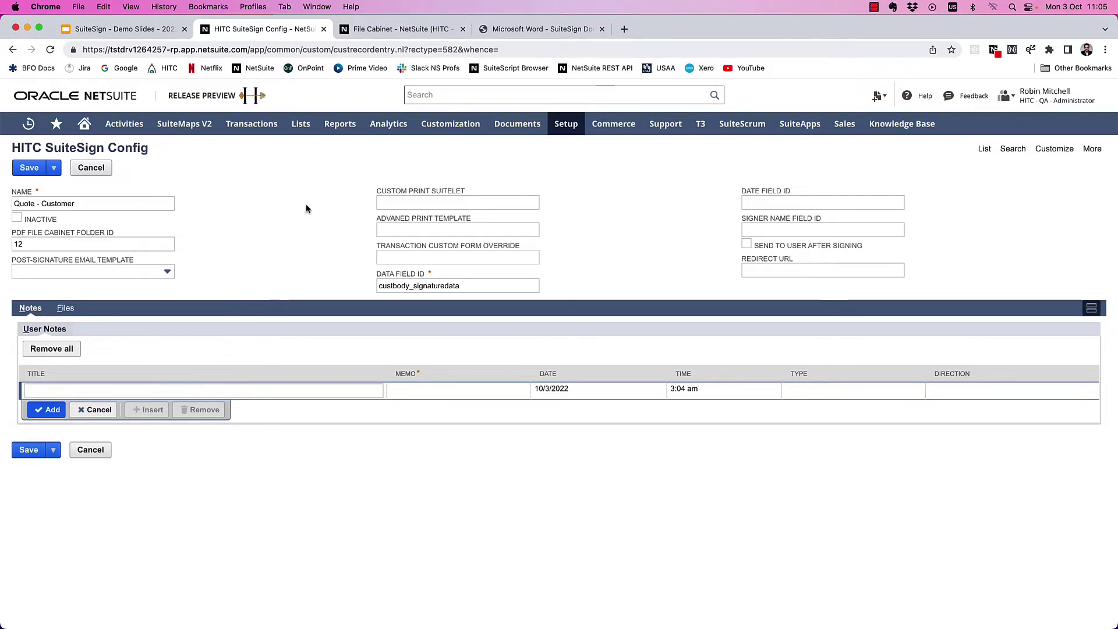
pyautogui.click(378, 205)
pyautogui.click(530, 226)
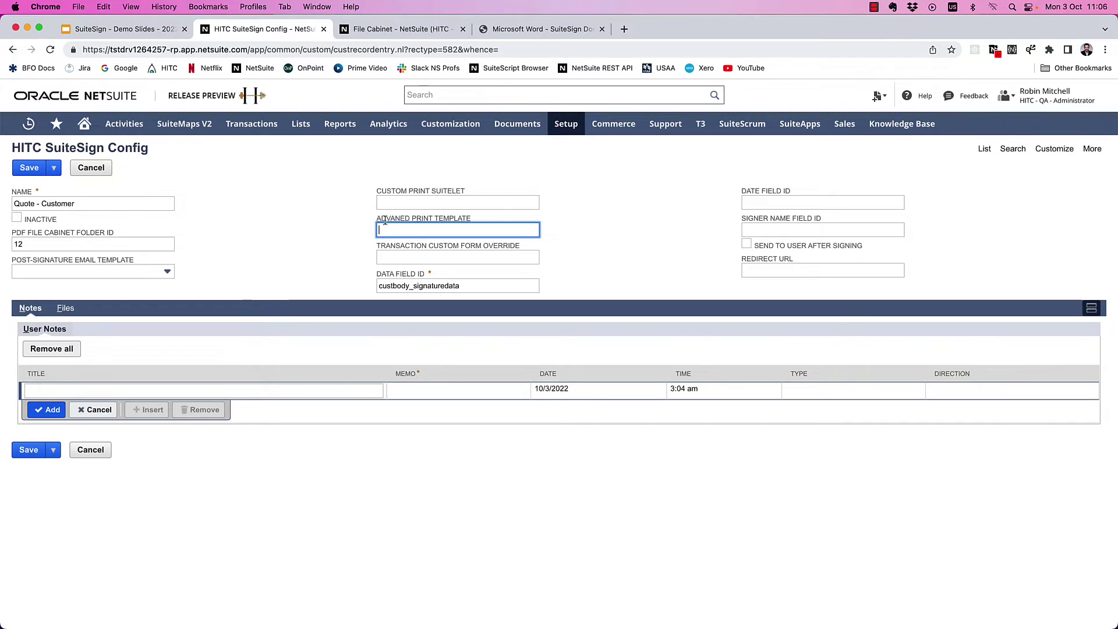
pyautogui.click(307, 239)
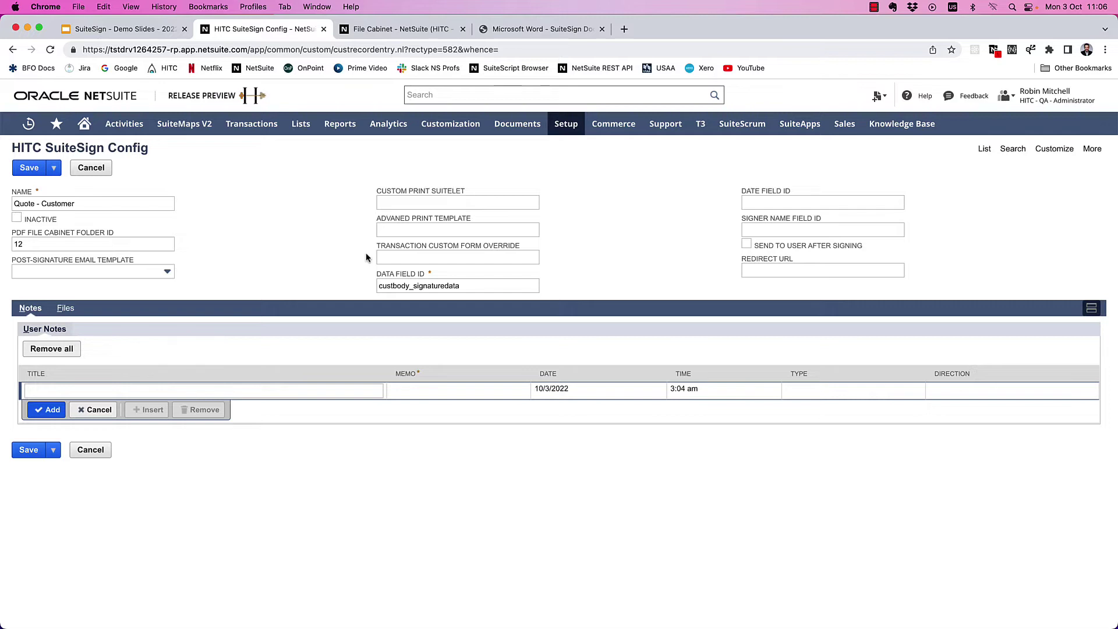
pyautogui.click(407, 247)
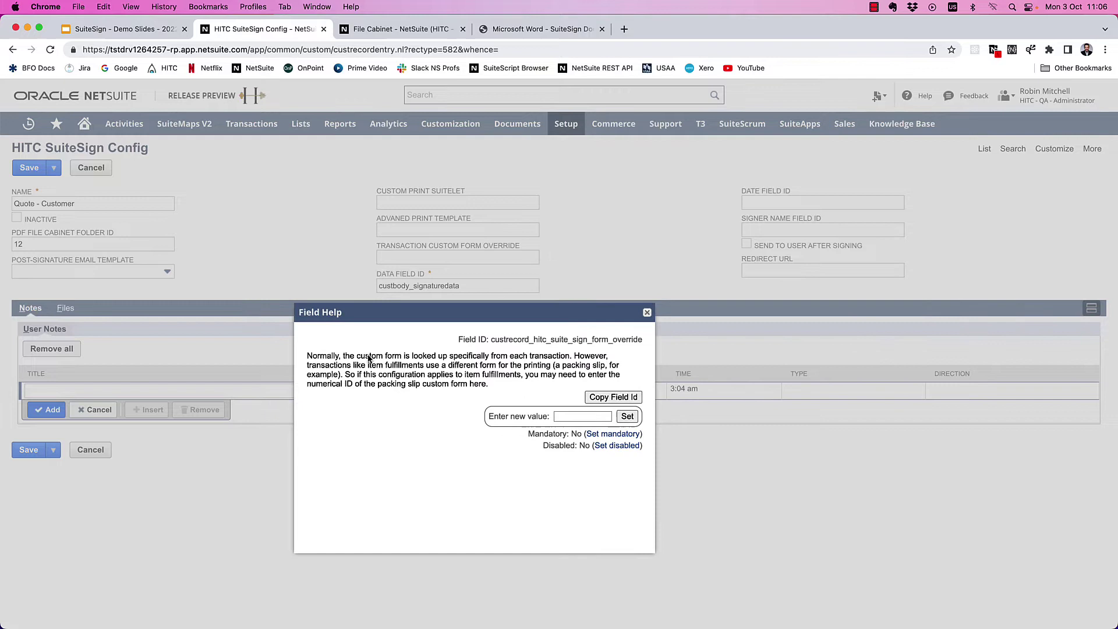
pyautogui.click(647, 313)
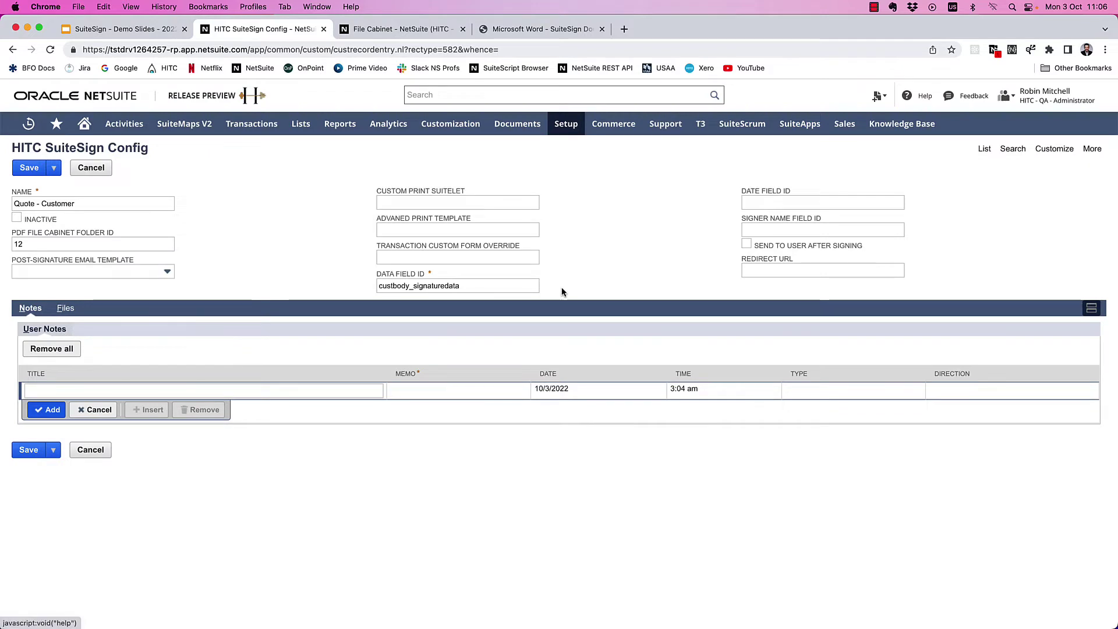
# Set Date Field ID to custbody_suitesign_datesigned, enable Send To User After Signing, and save.
pyautogui.click(468, 288)
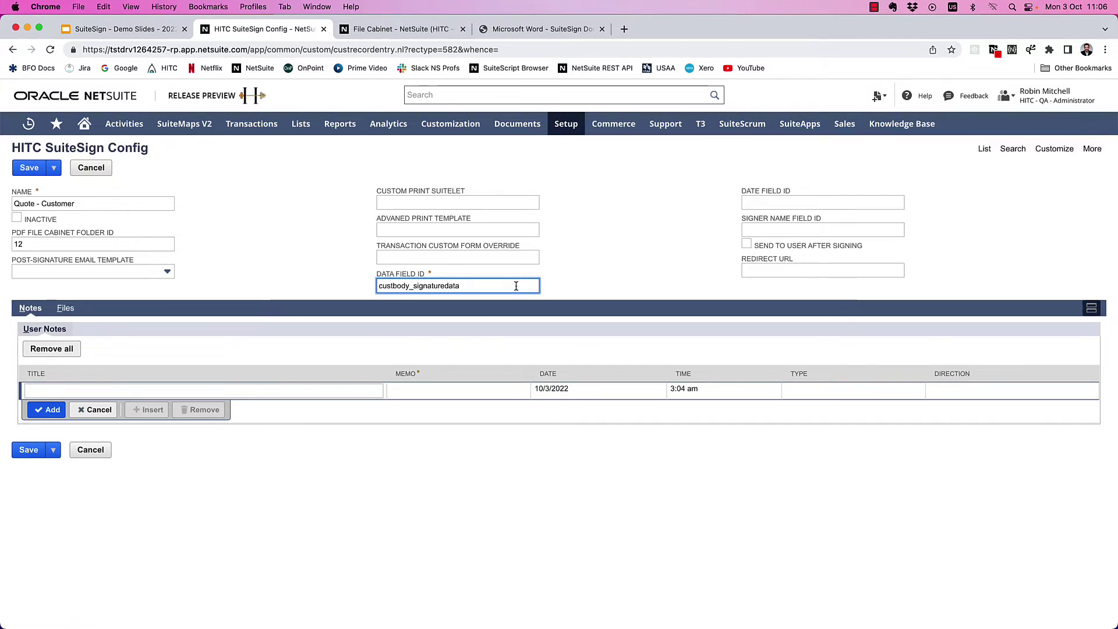
pyautogui.click(833, 202)
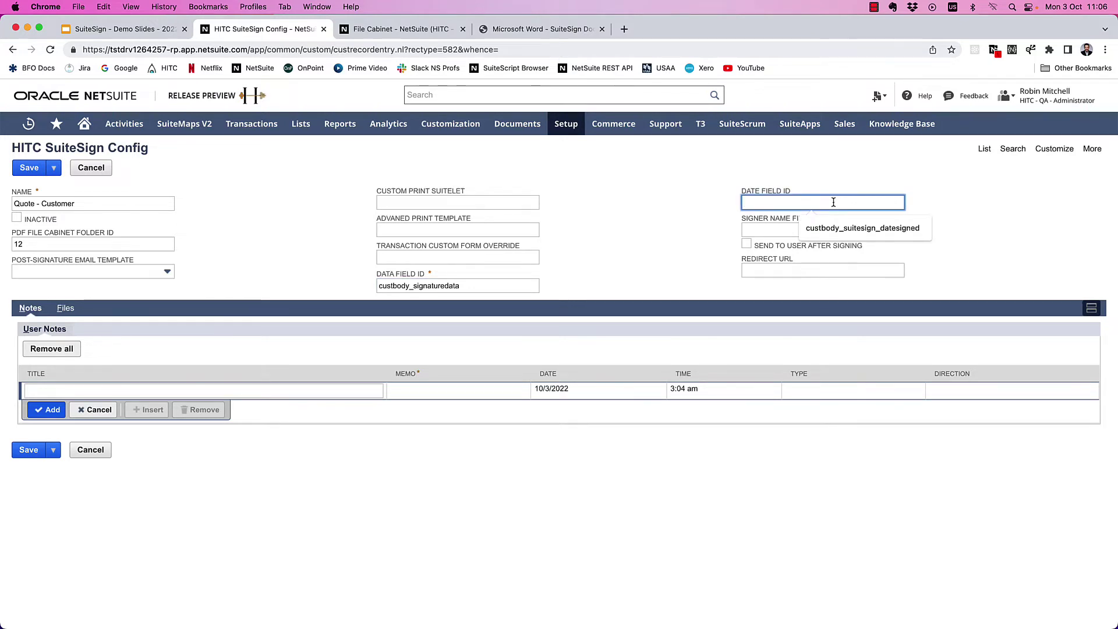
pyautogui.press('Escape')
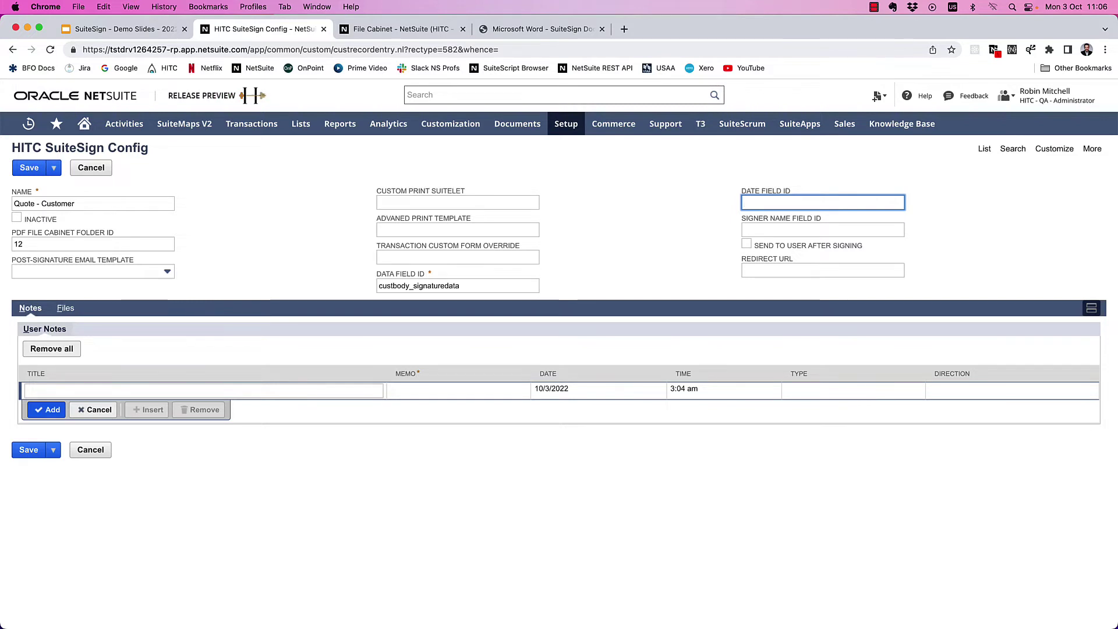
pyautogui.write('custb')
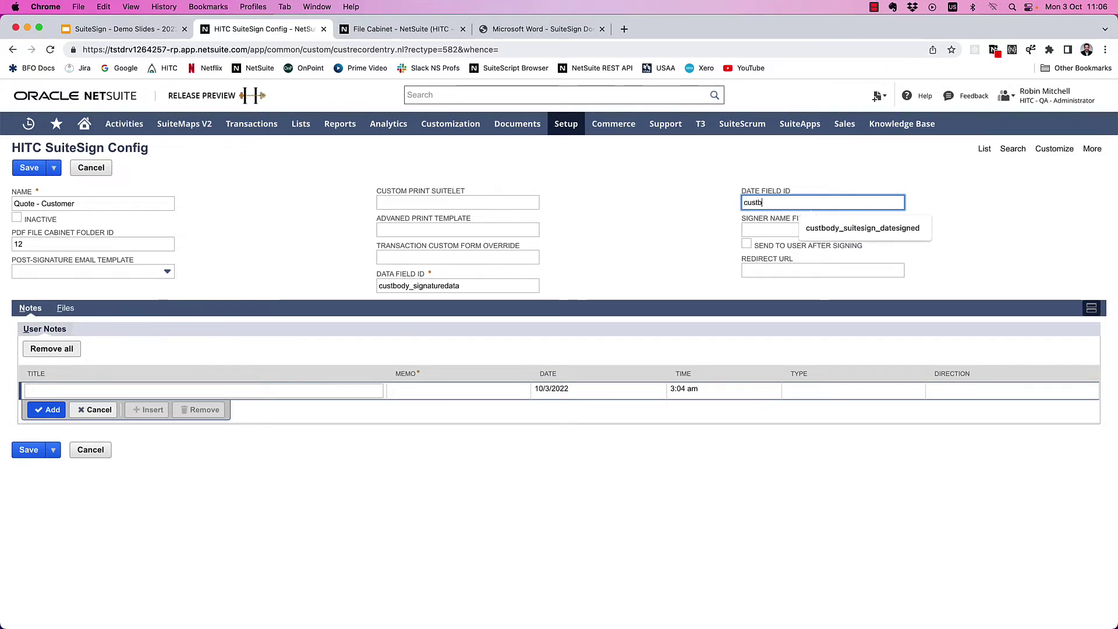
pyautogui.write('ody_suitesign')
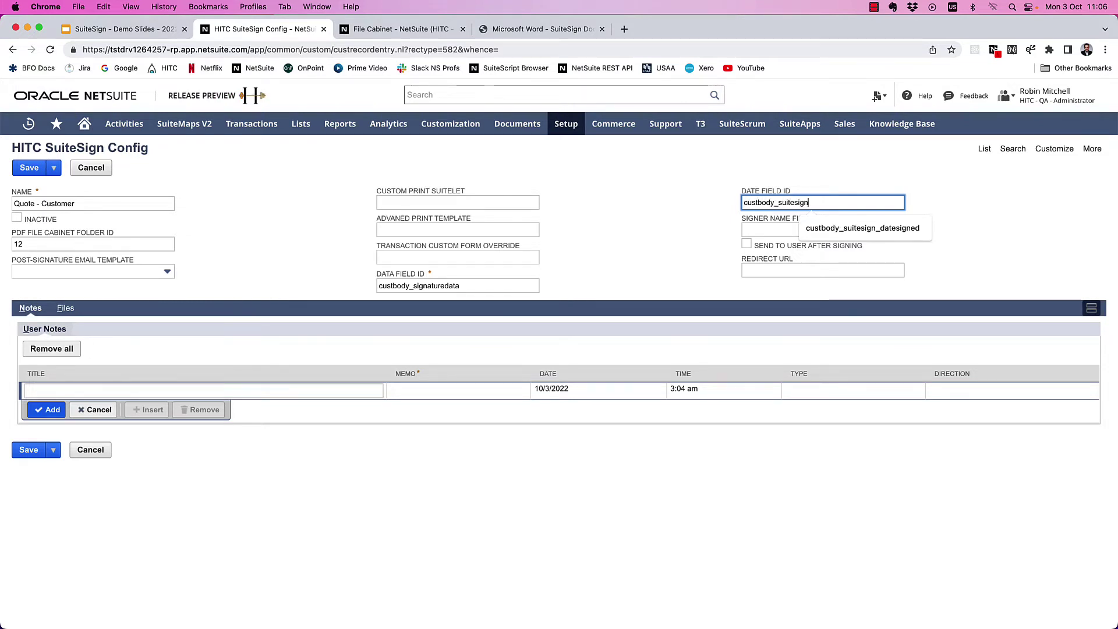
pyautogui.write('_datesigned')
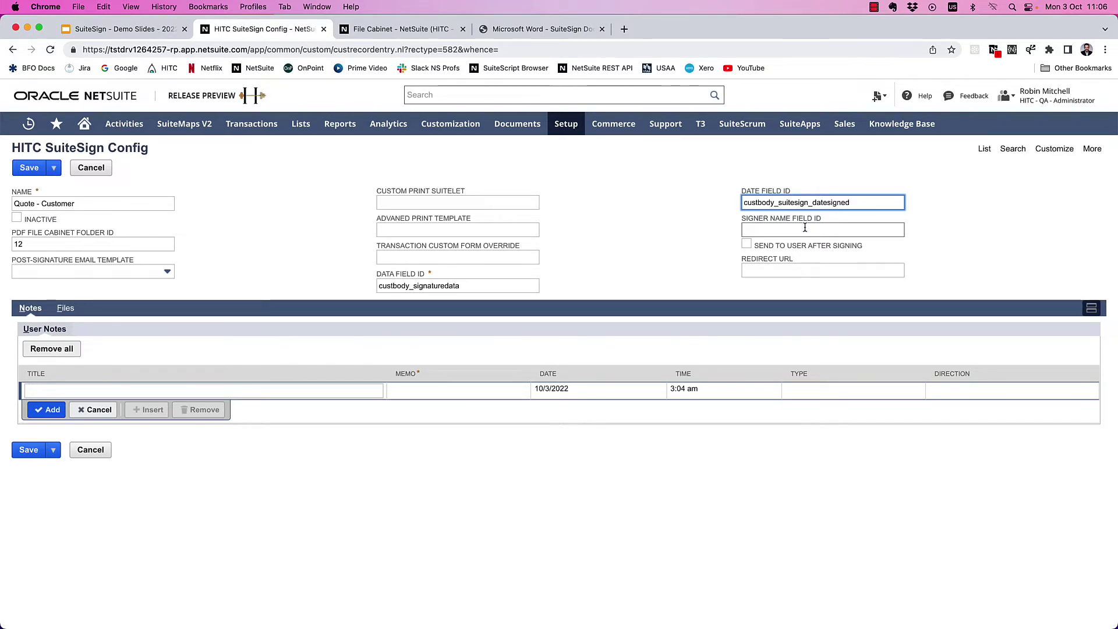
pyautogui.click(770, 230)
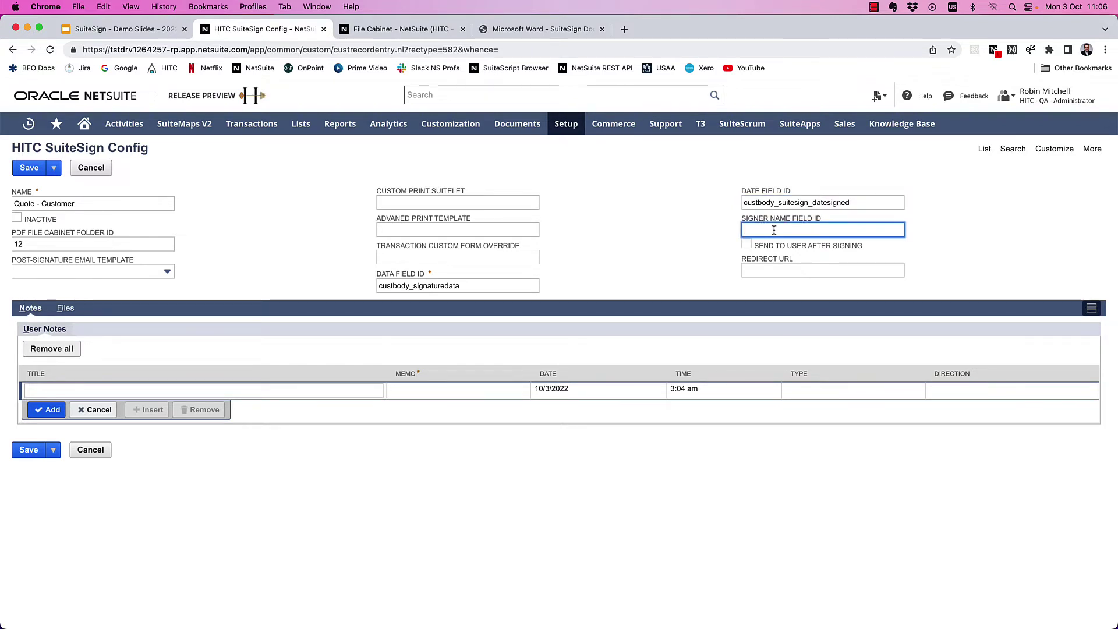
pyautogui.click(737, 249)
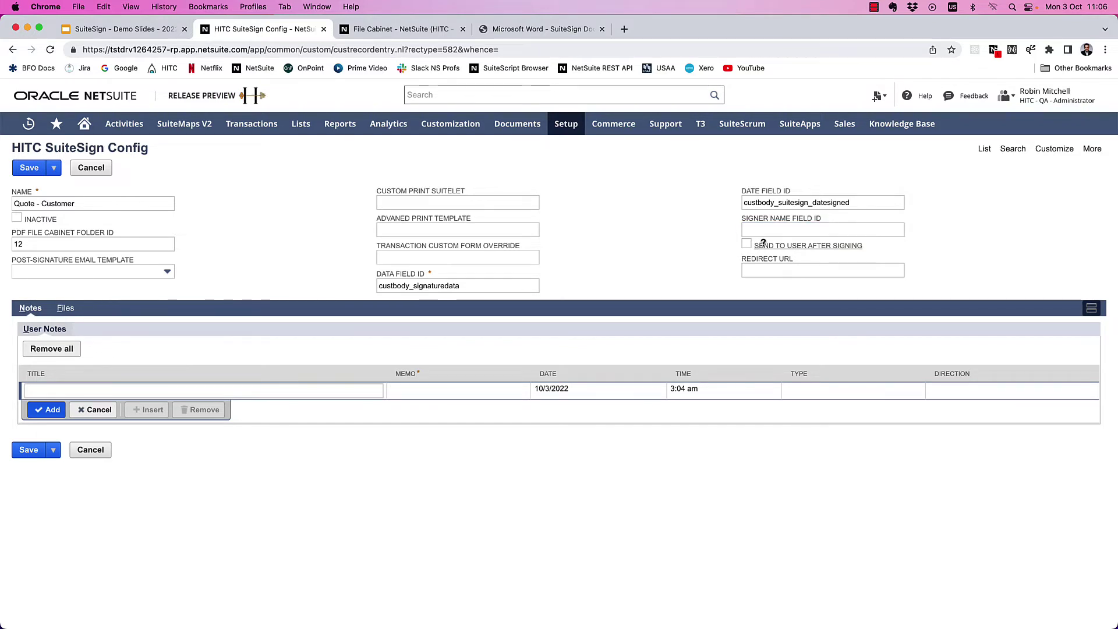
pyautogui.click(746, 244)
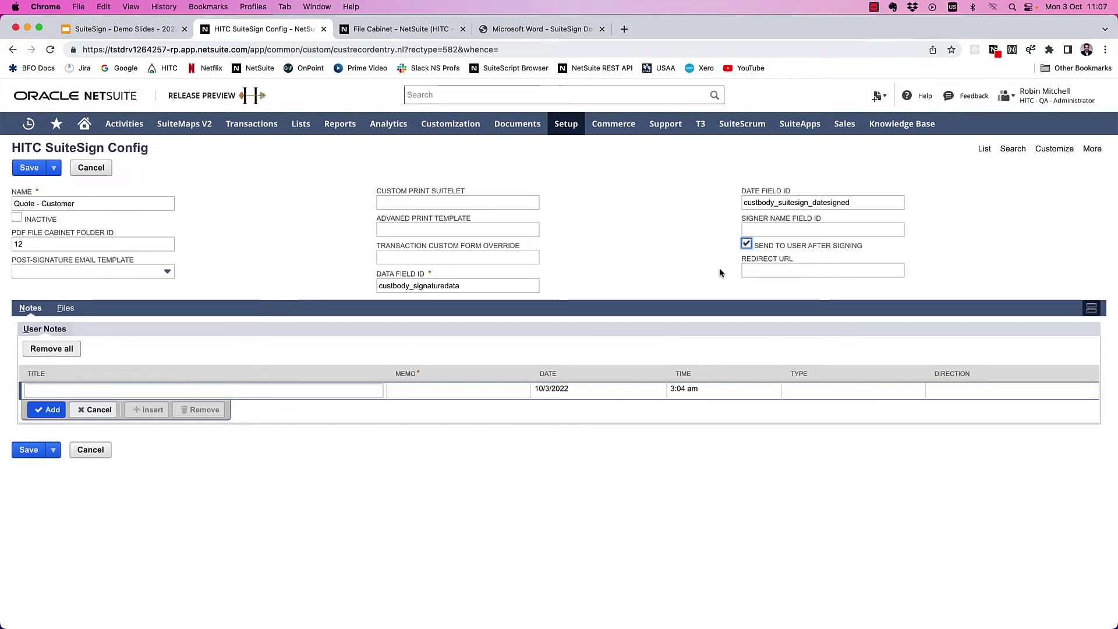
pyautogui.click(774, 269)
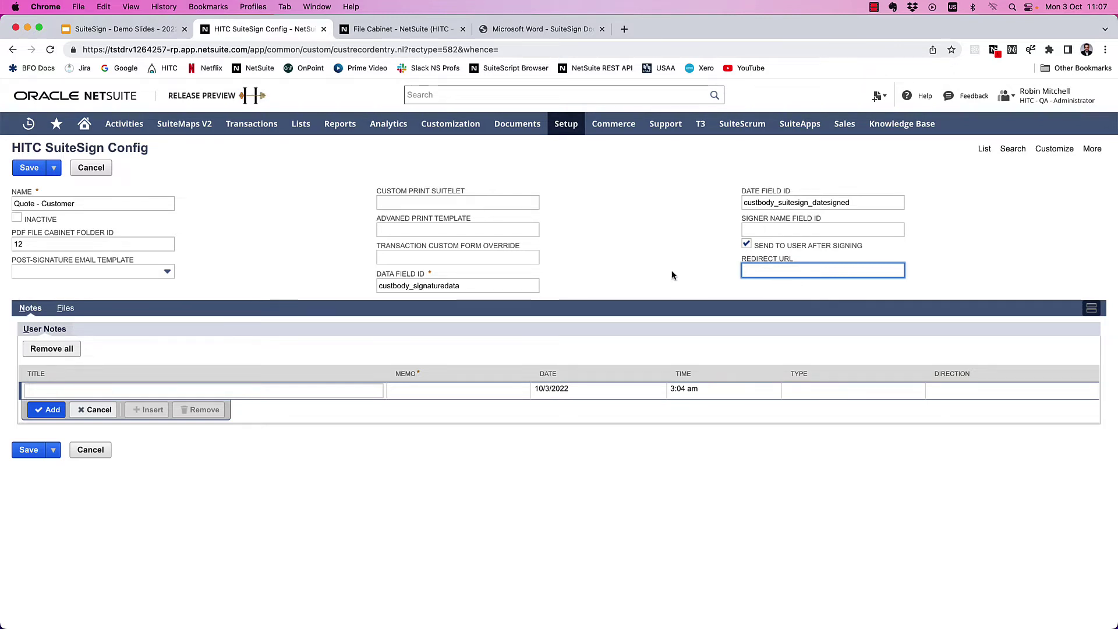
pyautogui.click(48, 173)
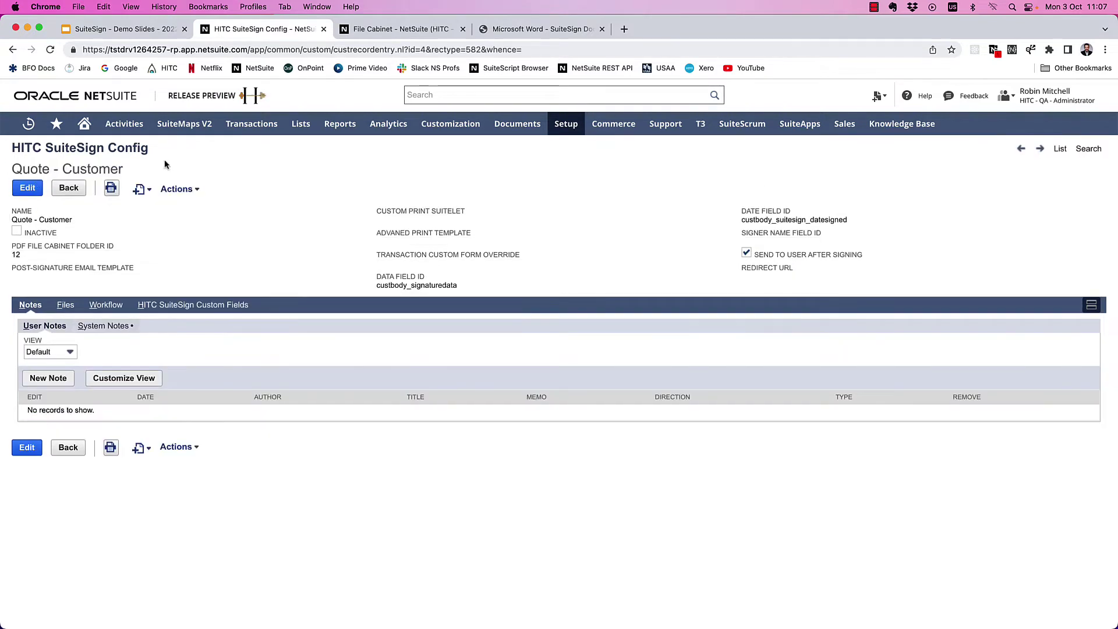
# Reopen quote QUO00001142 from Recent Records in a new tab placed before File Cabinet.
pyautogui.moveTo(29, 123)
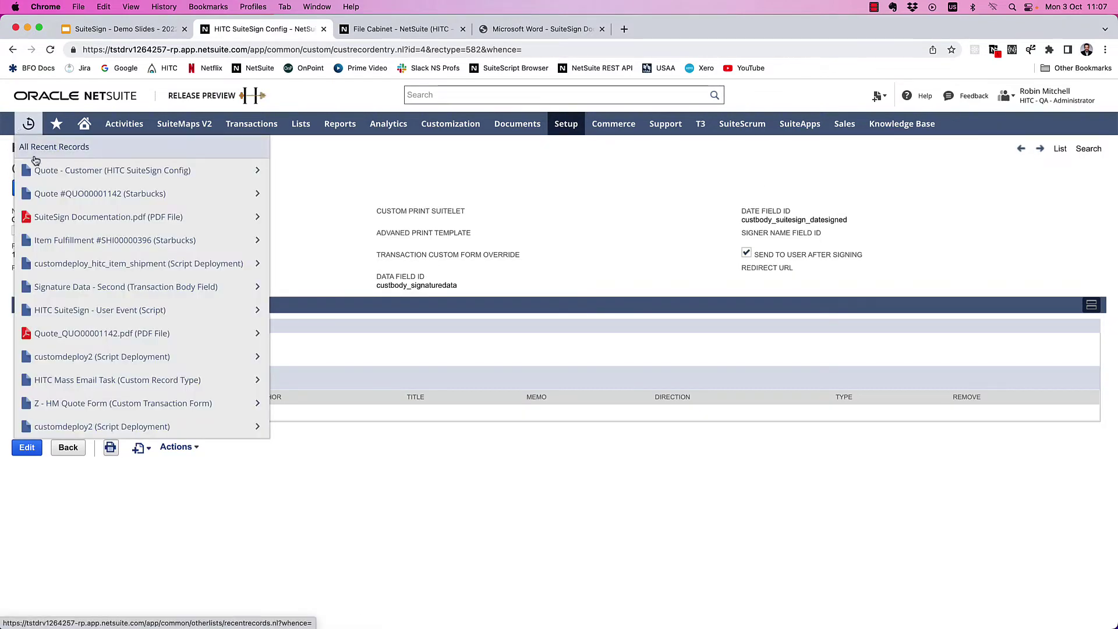
pyautogui.moveTo(54, 177)
pyautogui.keyDown('super'); pyautogui.click(54, 146); pyautogui.keyUp('super')
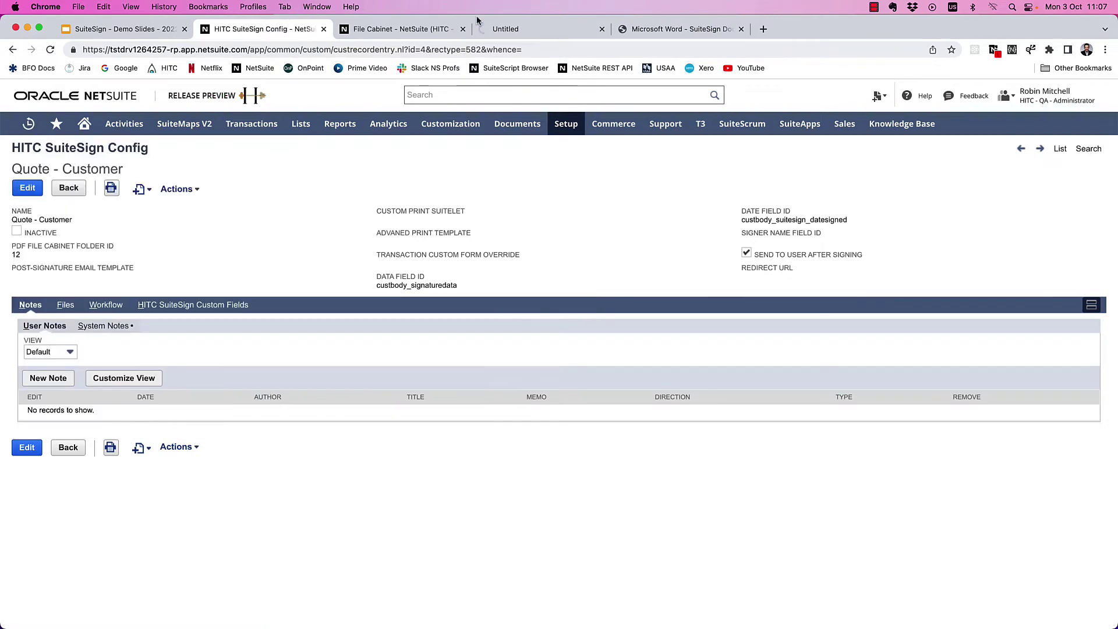
pyautogui.moveTo(505, 30); pyautogui.dragTo(362, 29)
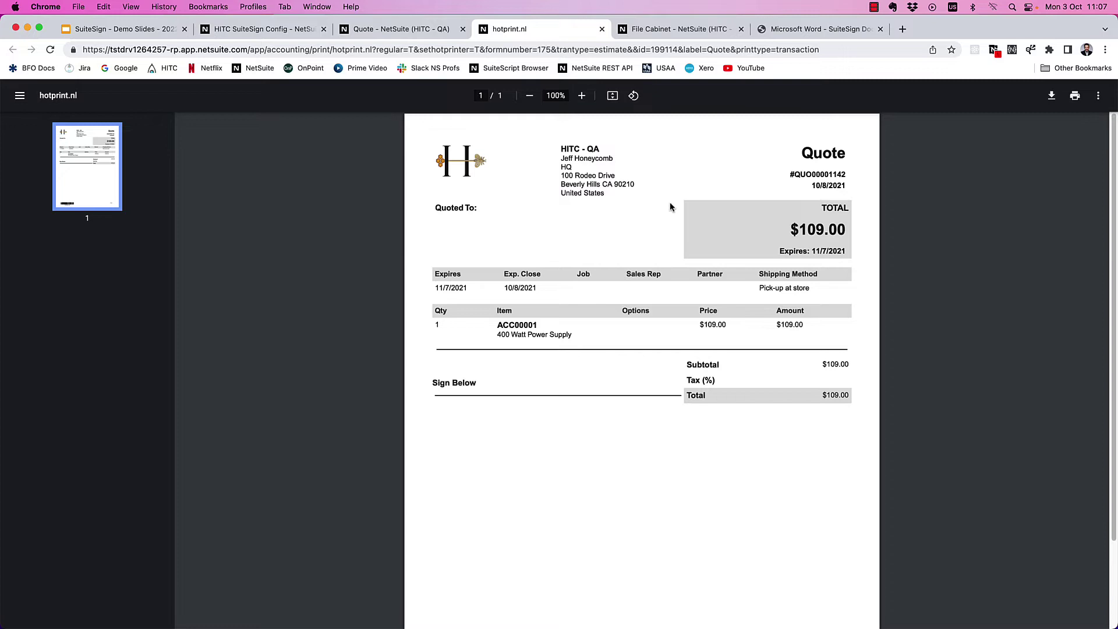
# Edit the HITC Quote PDF/HTML Template and locate its SIGNATURE & TOTAL section.
pyautogui.click(402, 35)
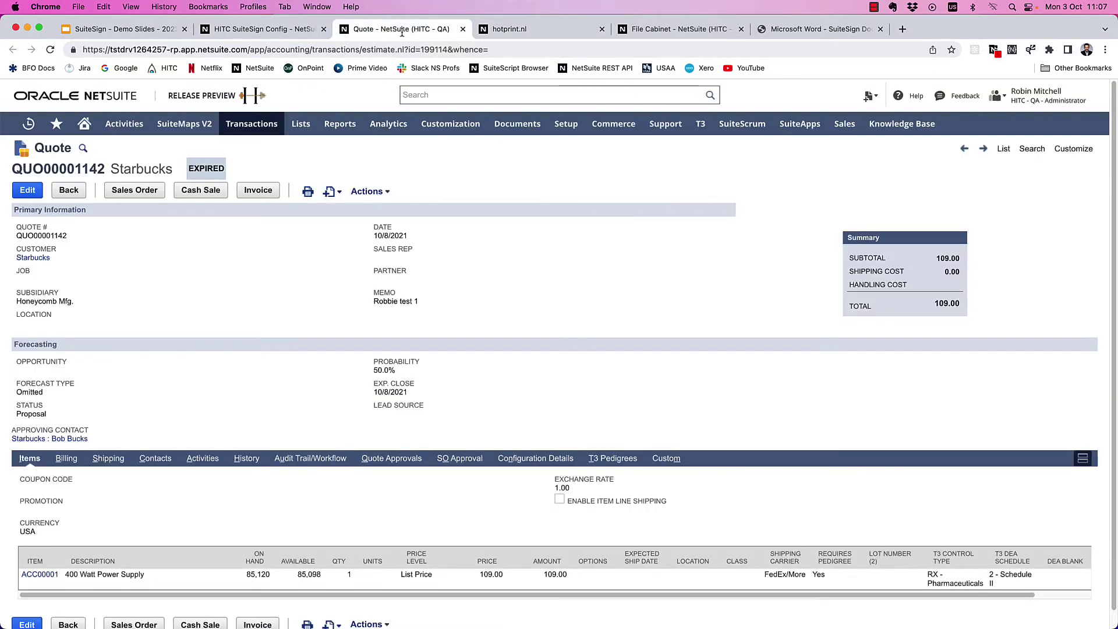
pyautogui.moveTo(447, 129)
pyautogui.moveTo(461, 194)
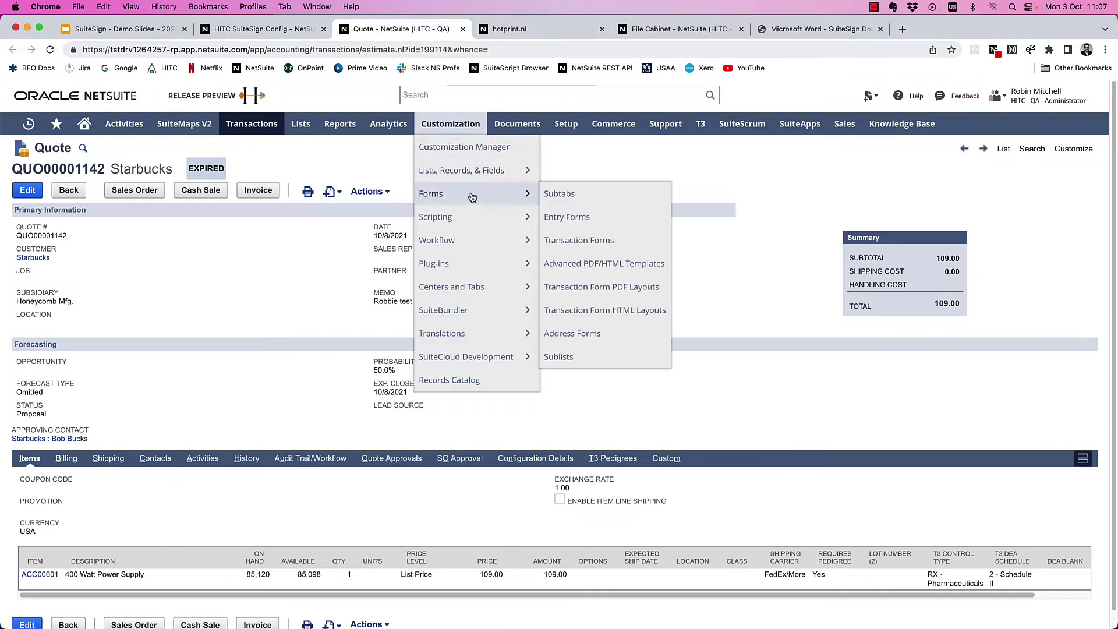
pyautogui.keyDown('super'); pyautogui.click(583, 265); pyautogui.keyUp('super')
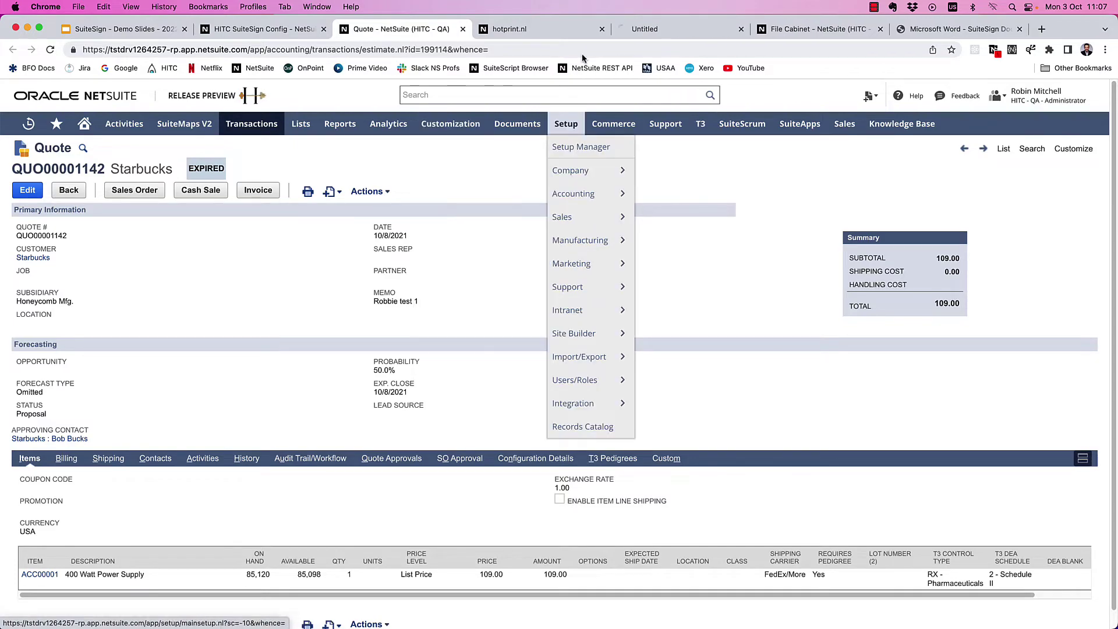
pyautogui.click(494, 29)
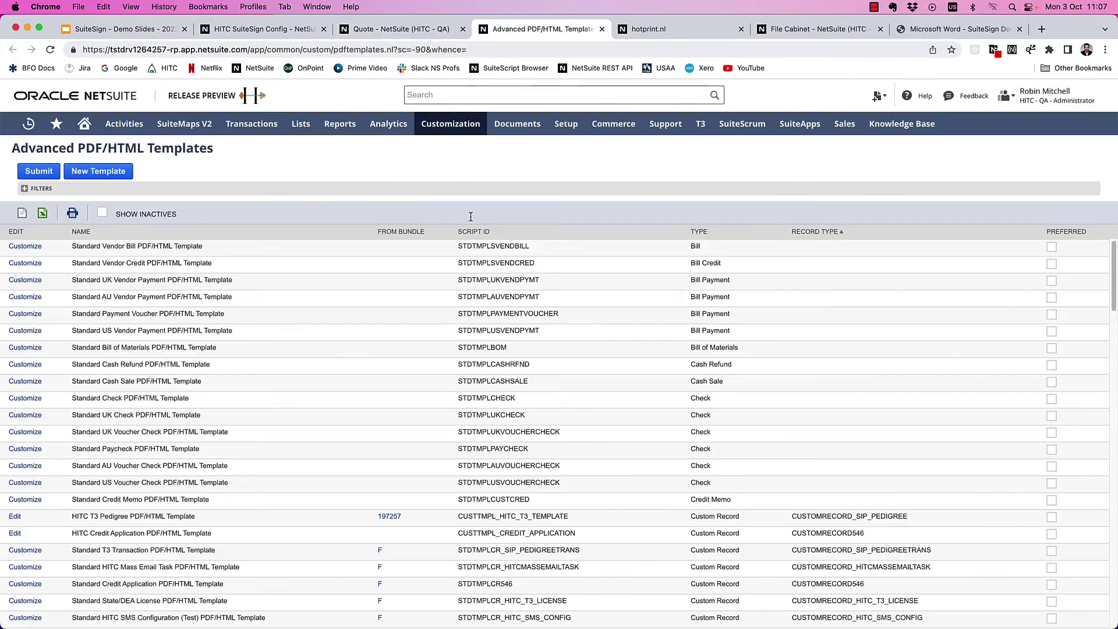
pyautogui.scroll(-15, 499, 384)
pyautogui.scroll(-10, 498, 384)
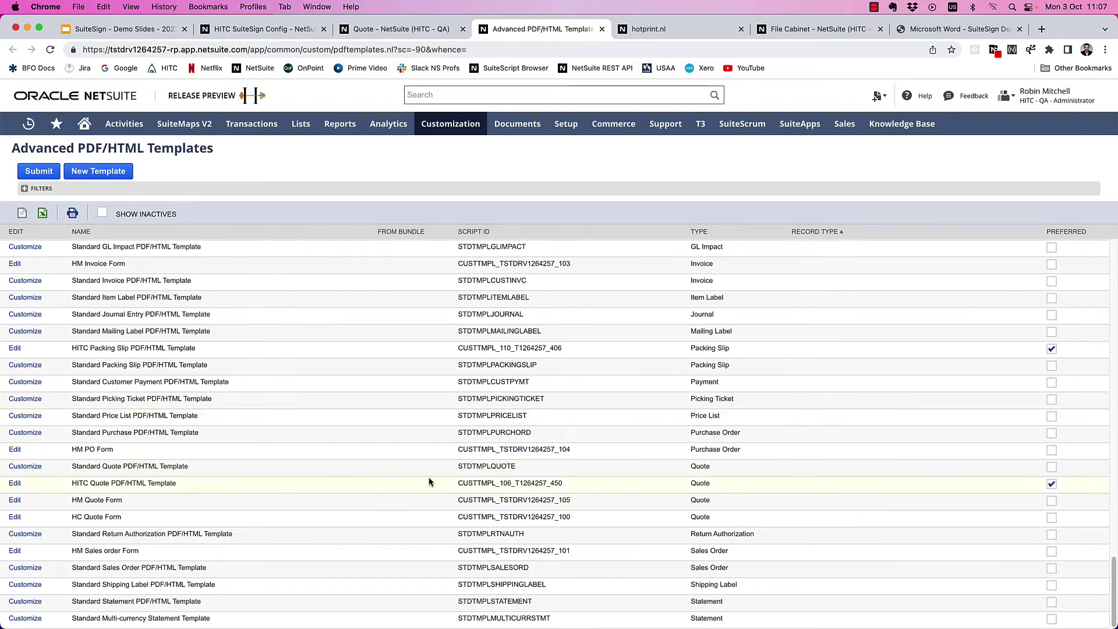
pyautogui.click(15, 482)
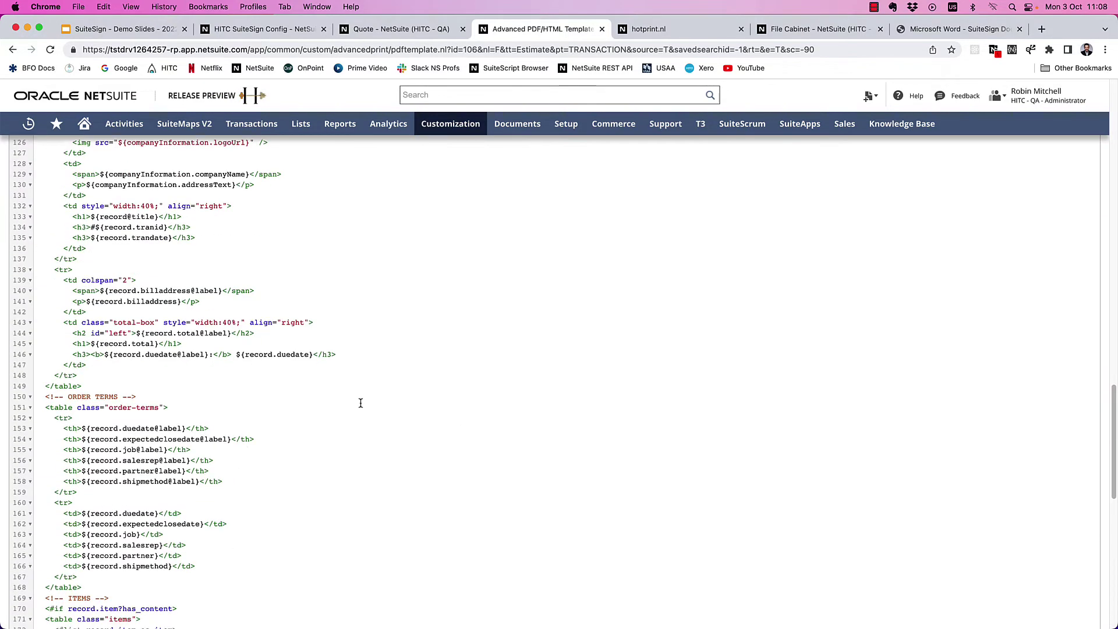
pyautogui.scroll(-10, 360, 403)
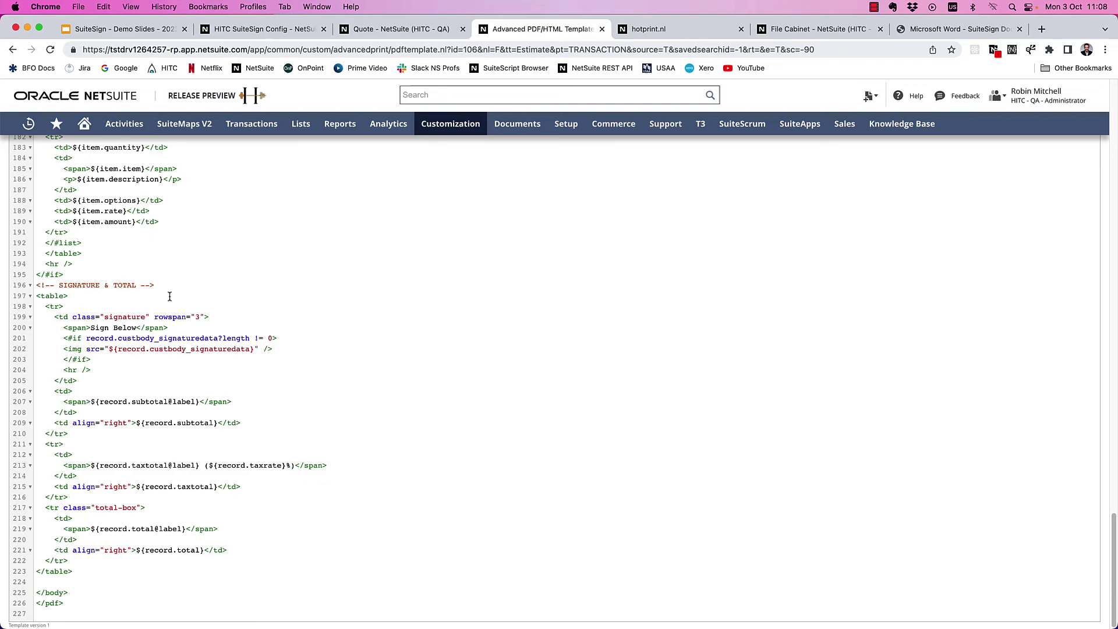
pyautogui.click(156, 286)
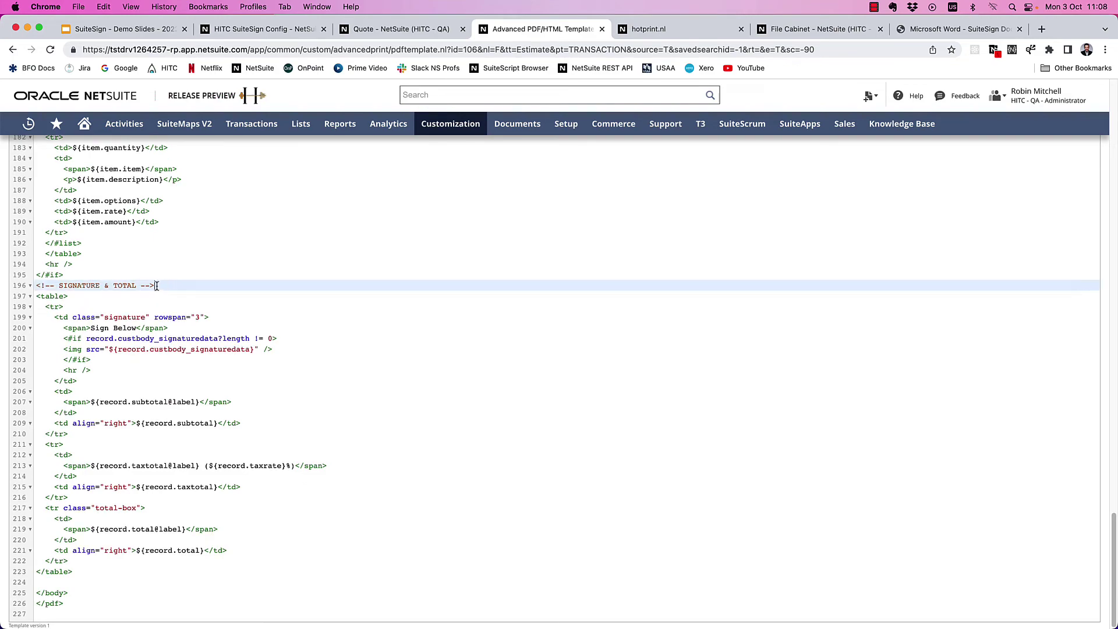
# Find the signature tag snippet in the SuiteSign documentation PDF.
pyautogui.click(919, 30)
pyautogui.scroll(-12, 761, 242)
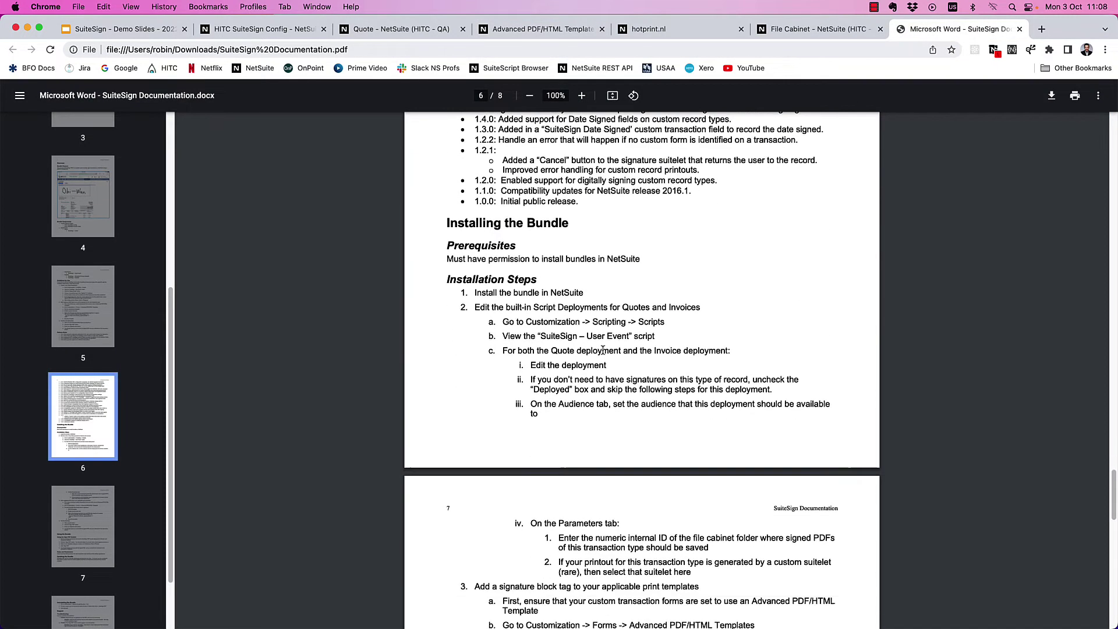
pyautogui.scroll(-1, 602, 346)
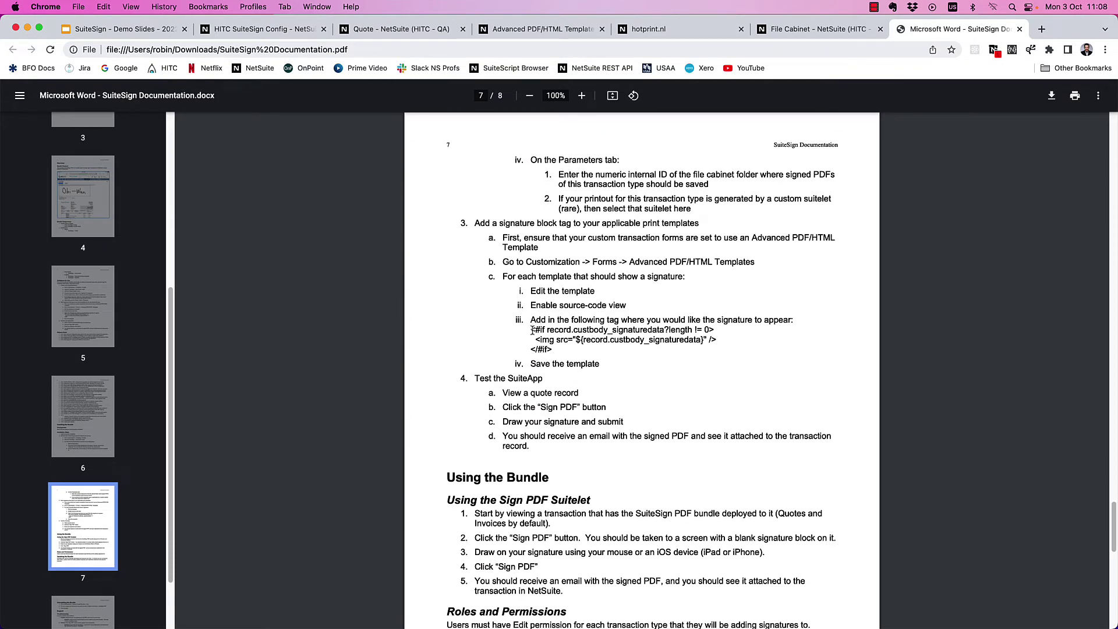
pyautogui.moveTo(532, 330); pyautogui.dragTo(553, 351)
pyautogui.click(505, 214)
# Locate the signature data if-block in the template code, then return to quote QUO00001142.
pyautogui.click(542, 28)
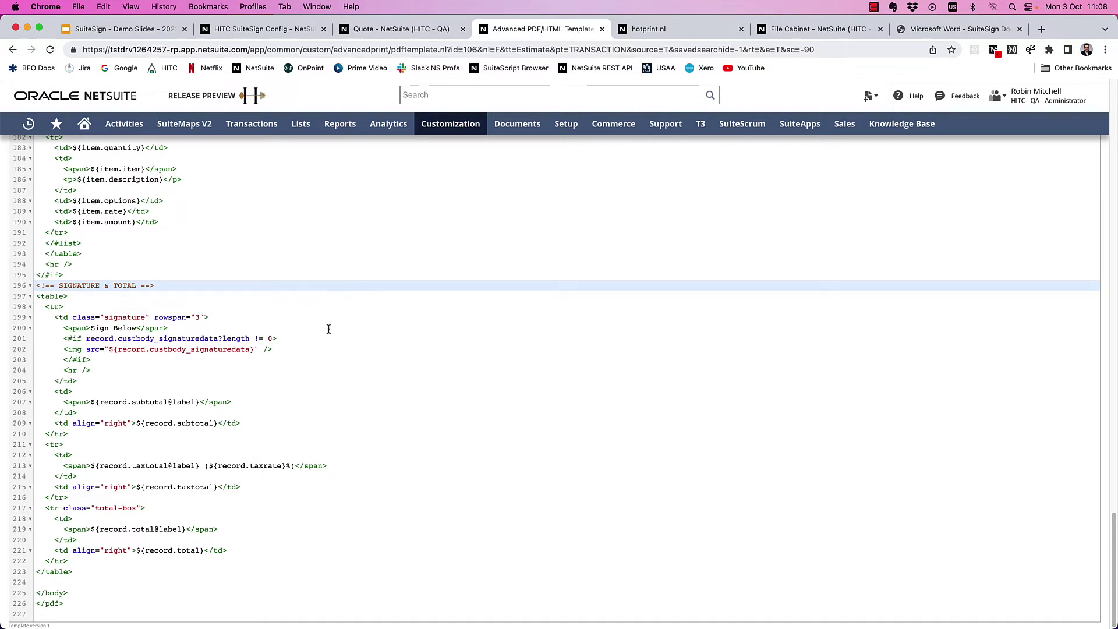
pyautogui.click(207, 341)
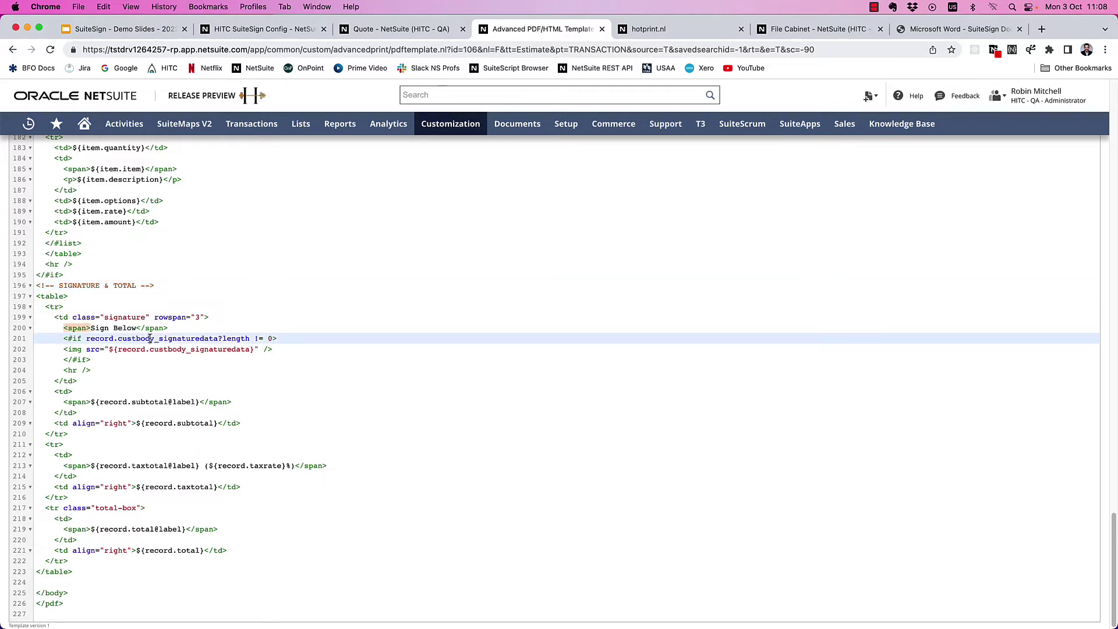
pyautogui.click(111, 371)
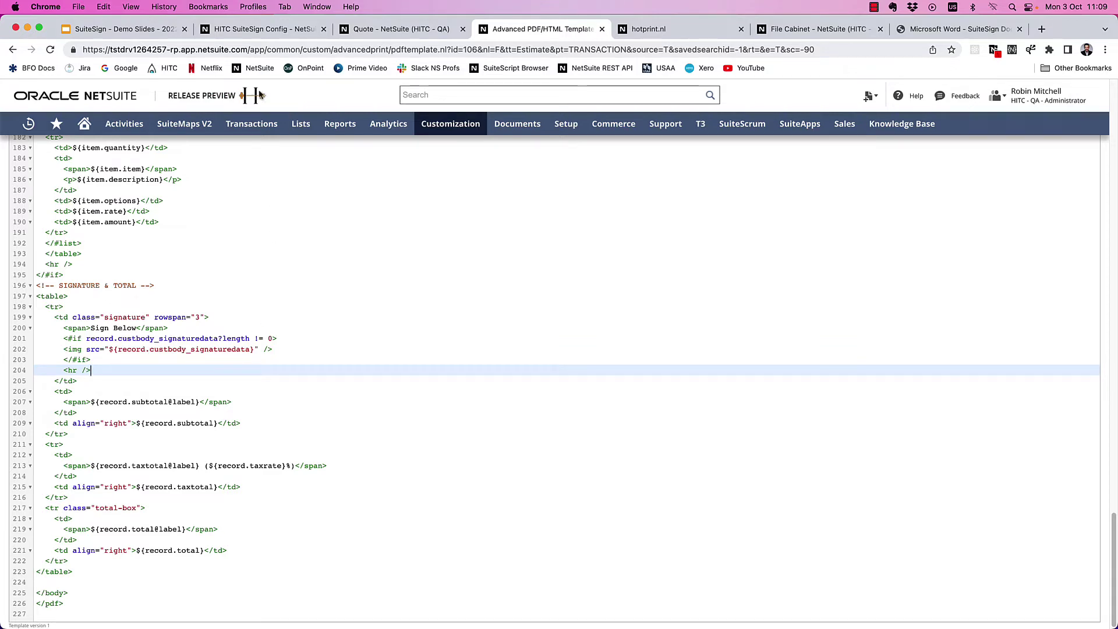
pyautogui.click(360, 31)
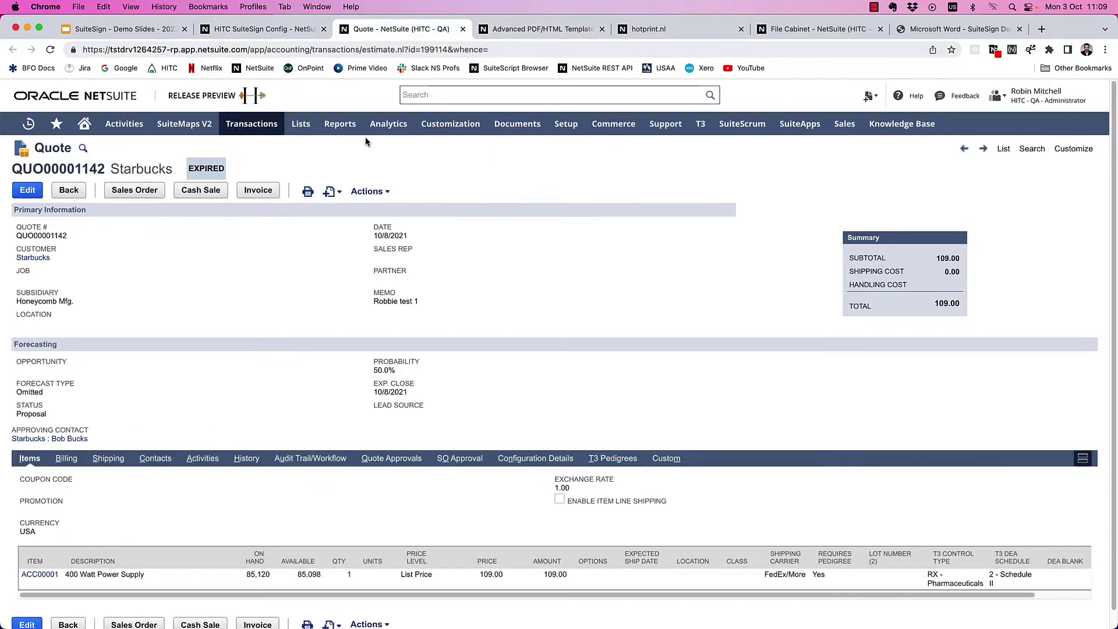
# Open the HITC SuiteSign - User Event script from the Scripts list and show its Item Fulfillment and Quote deployments.
pyautogui.click(815, 28)
pyautogui.moveTo(450, 124)
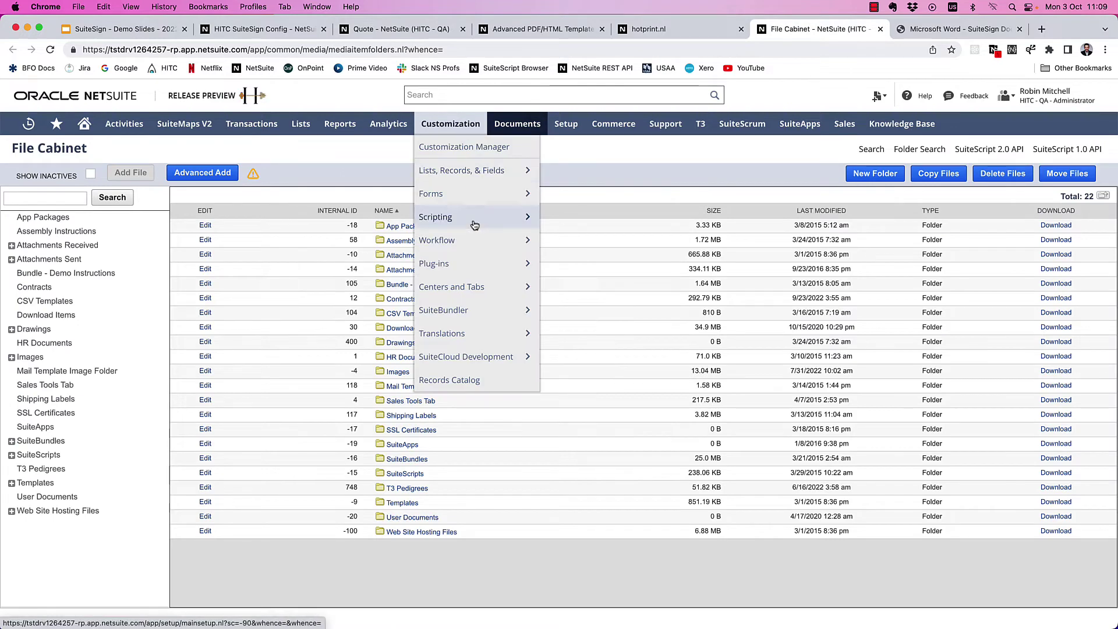
pyautogui.moveTo(475, 225)
pyautogui.click(561, 219)
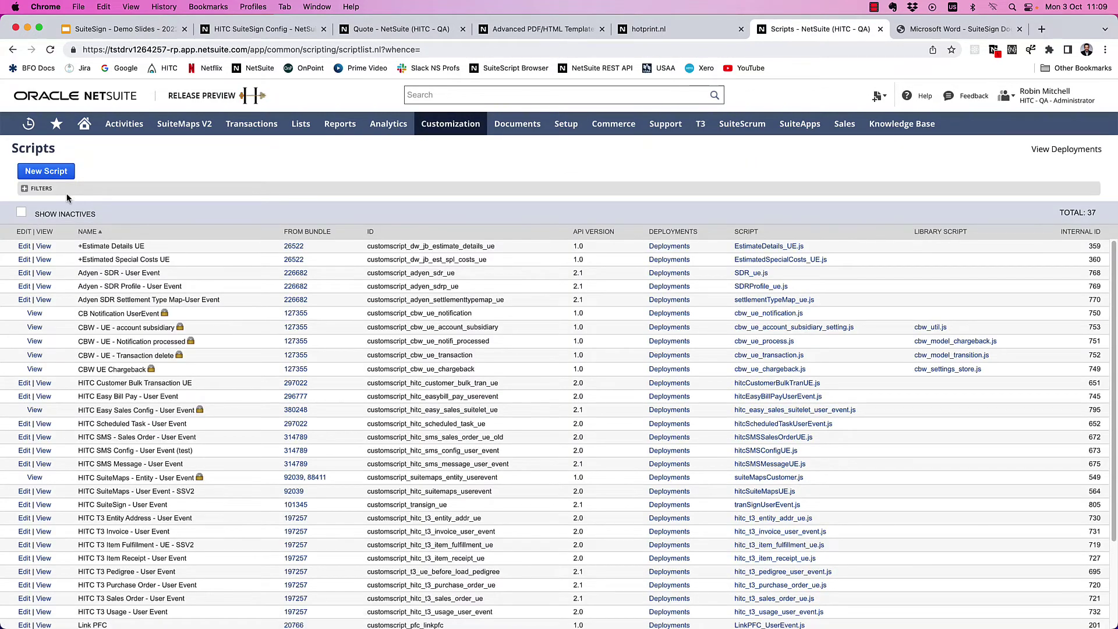
pyautogui.click(69, 190)
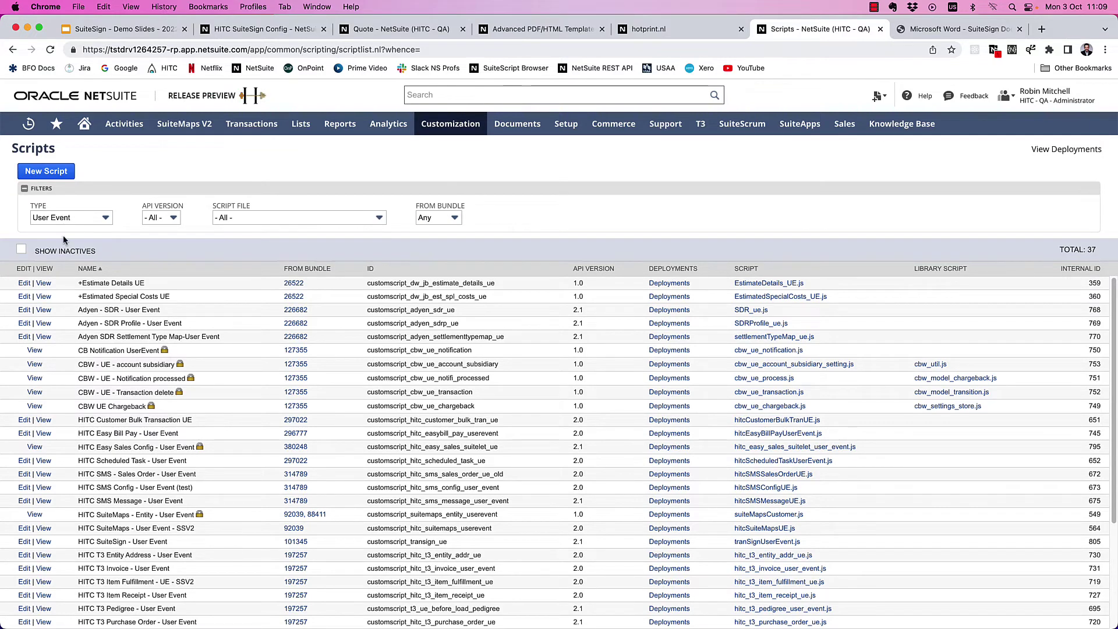
pyautogui.click(43, 542)
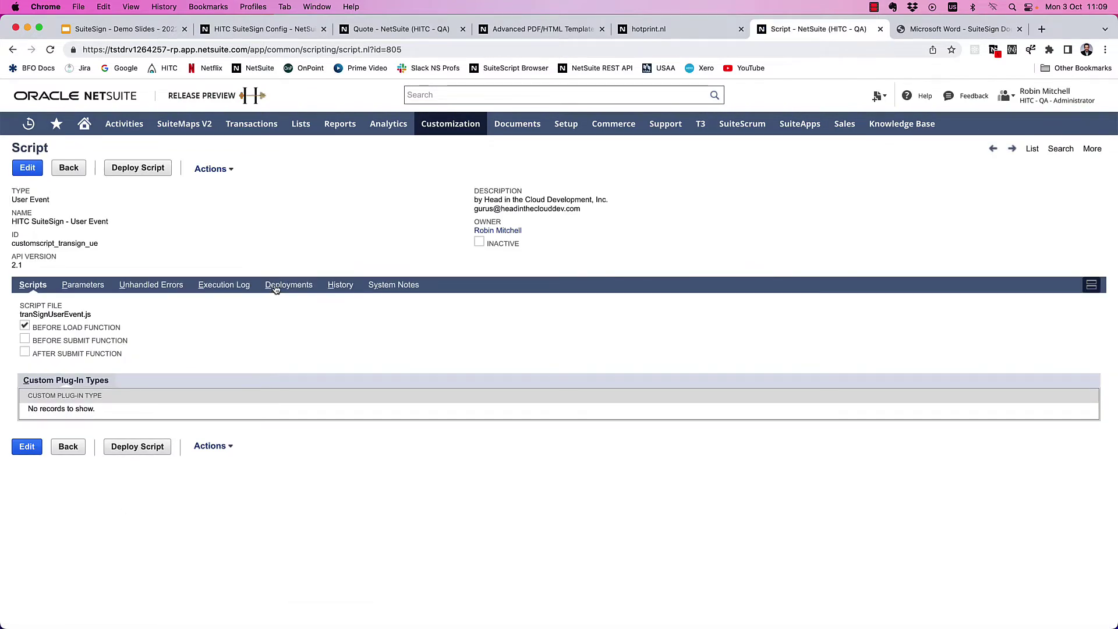
pyautogui.click(277, 286)
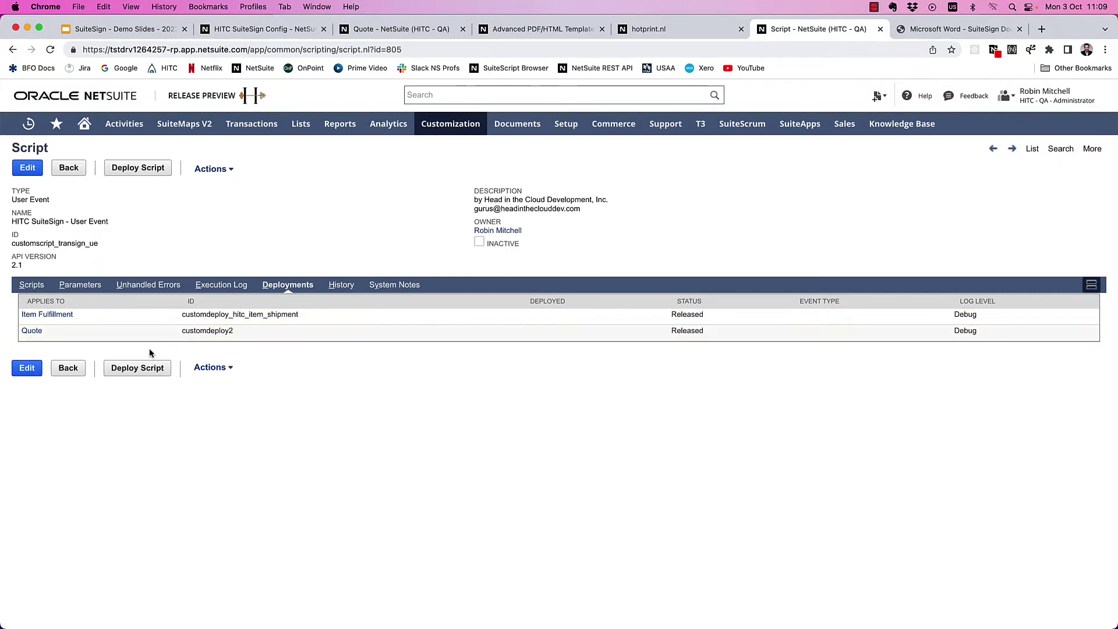
# Edit the script's Quote deployment and mark it as Deployed.
pyautogui.click(31, 334)
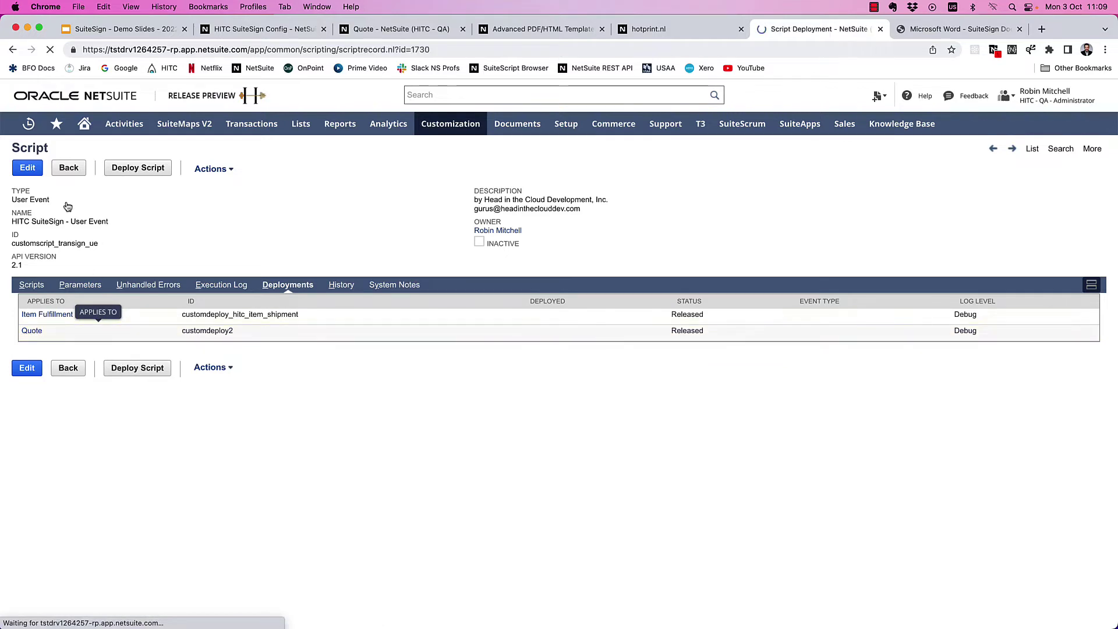
pyautogui.click(29, 170)
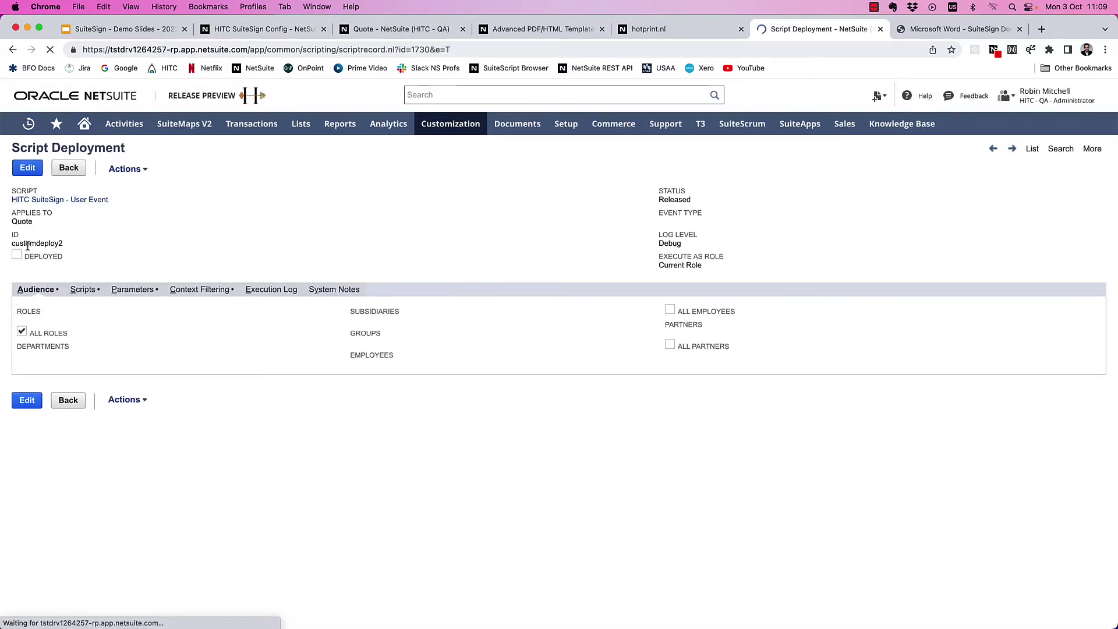
pyautogui.click(17, 262)
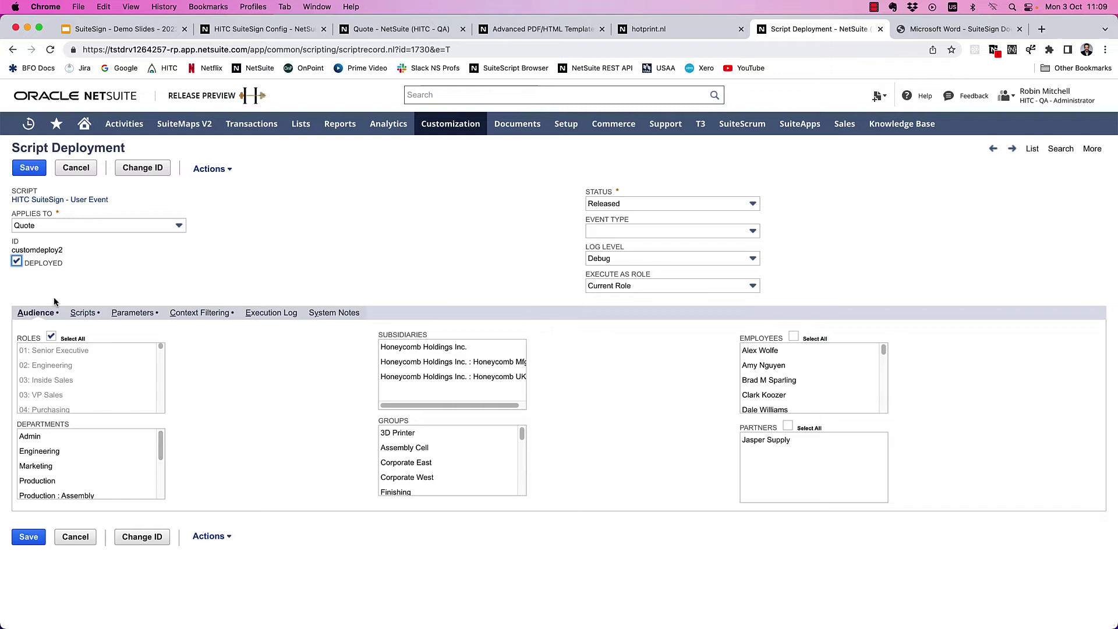
# Set Configuration to Quote - Customer, clear the 2nd configuration and its button text, and save.
pyautogui.click(145, 313)
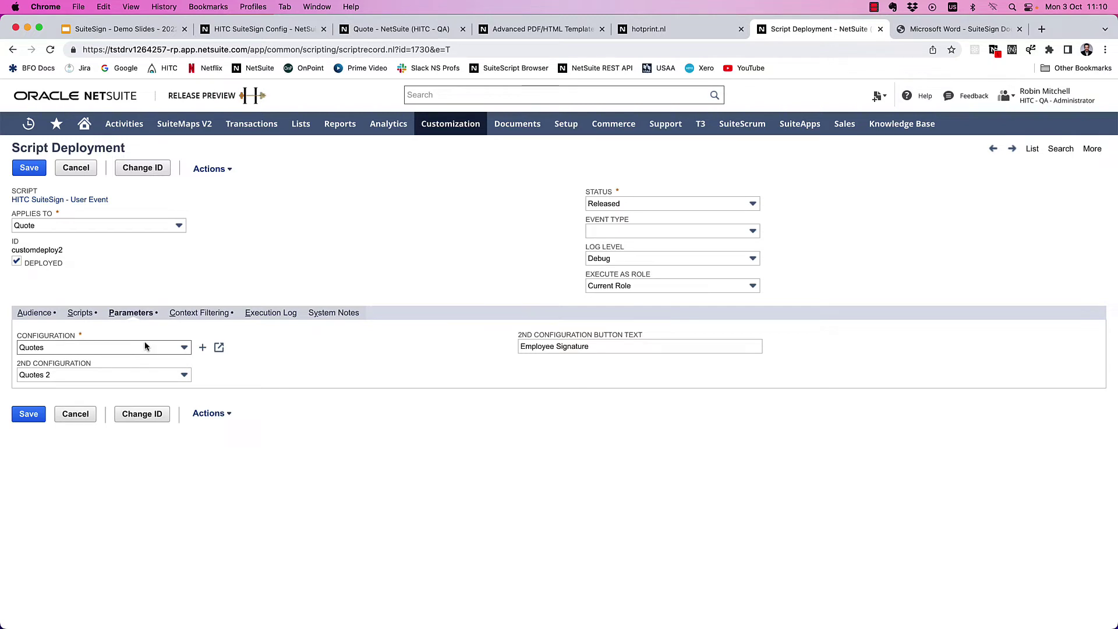
pyautogui.click(71, 347)
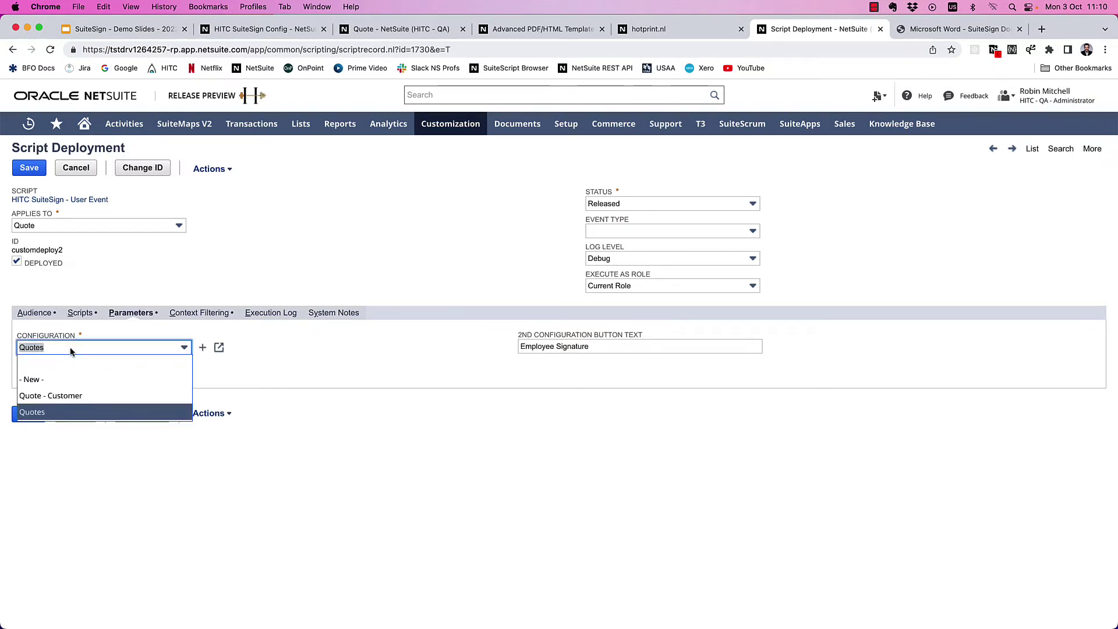
pyautogui.click(74, 399)
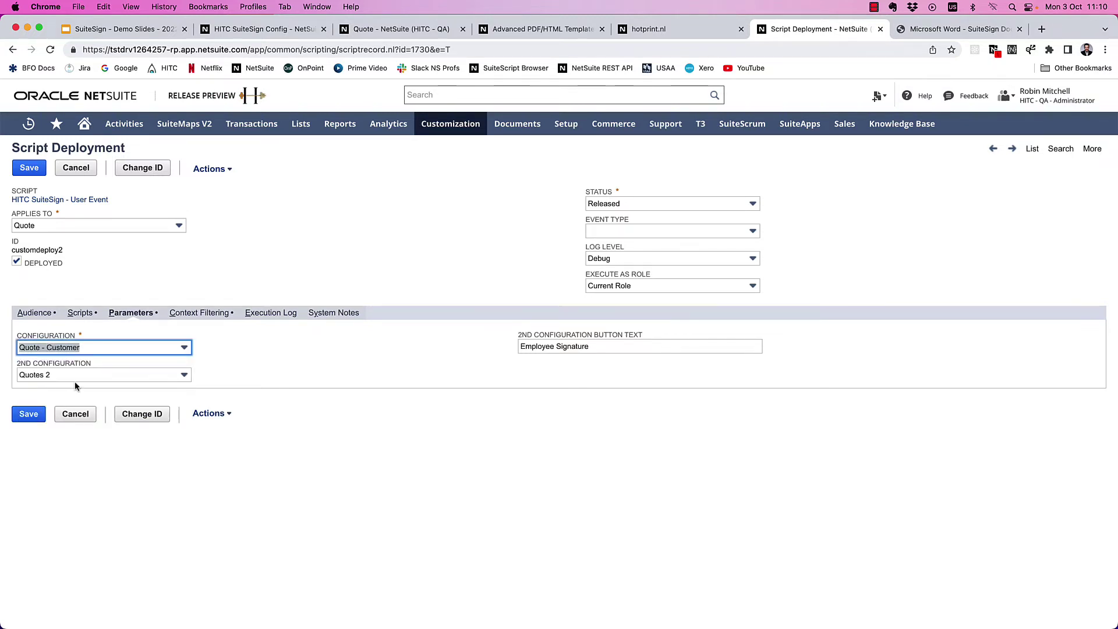
pyautogui.click(76, 378)
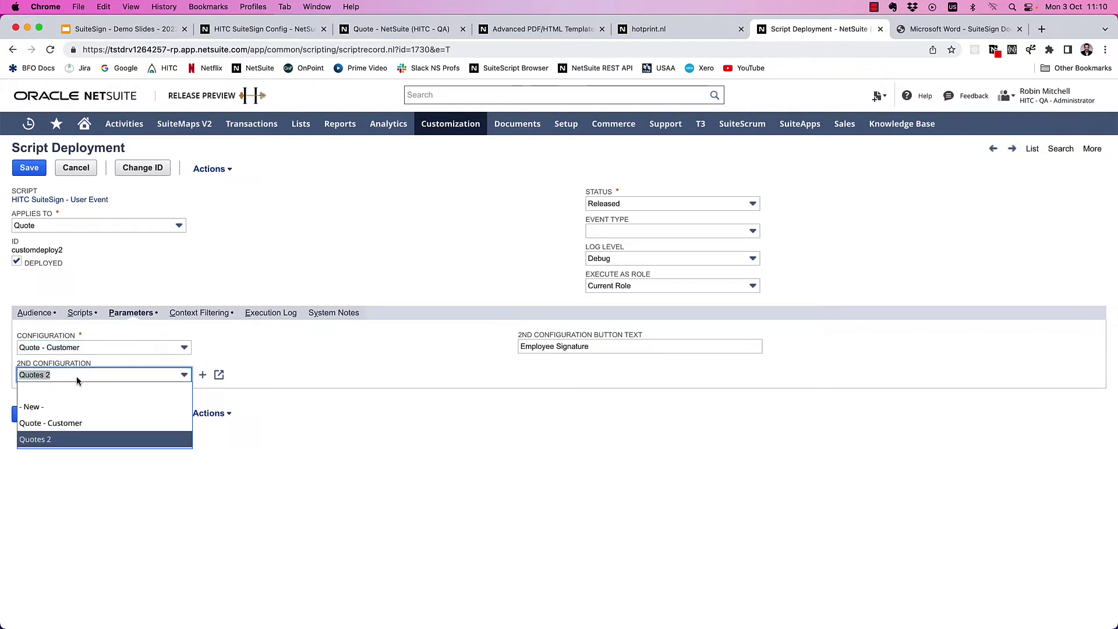
pyautogui.click(76, 394)
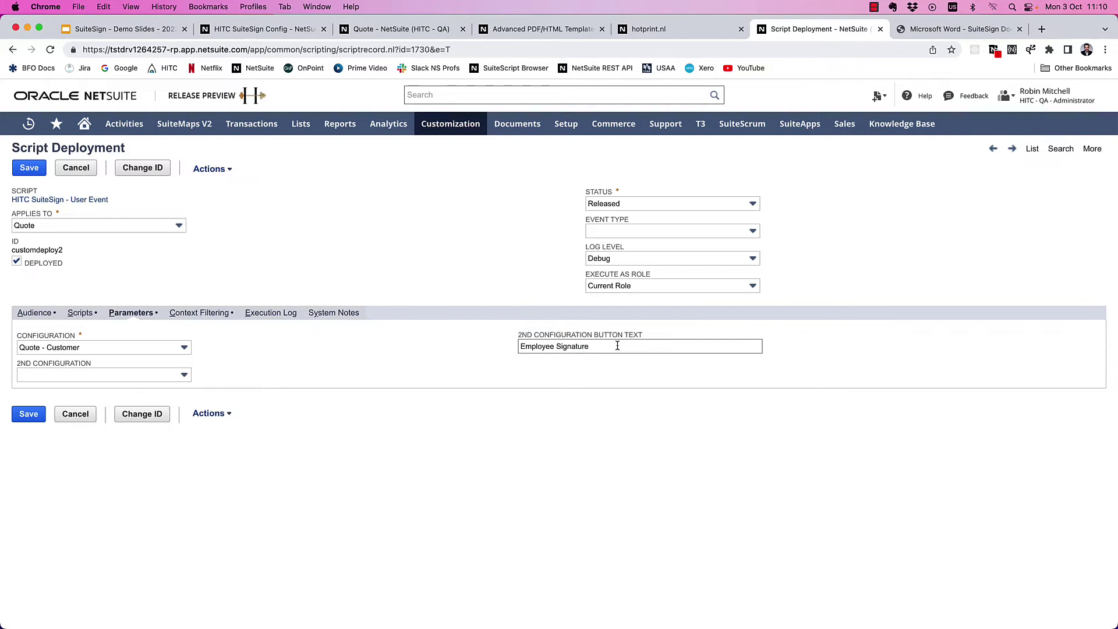
pyautogui.moveTo(593, 346); pyautogui.dragTo(504, 349)
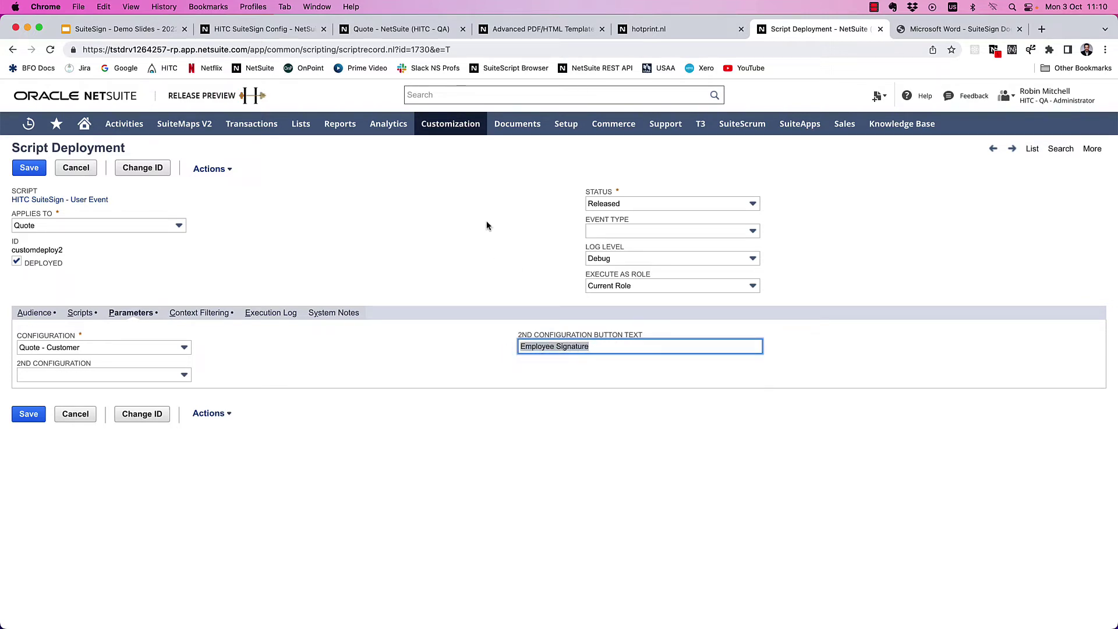
pyautogui.press('BackSpace')
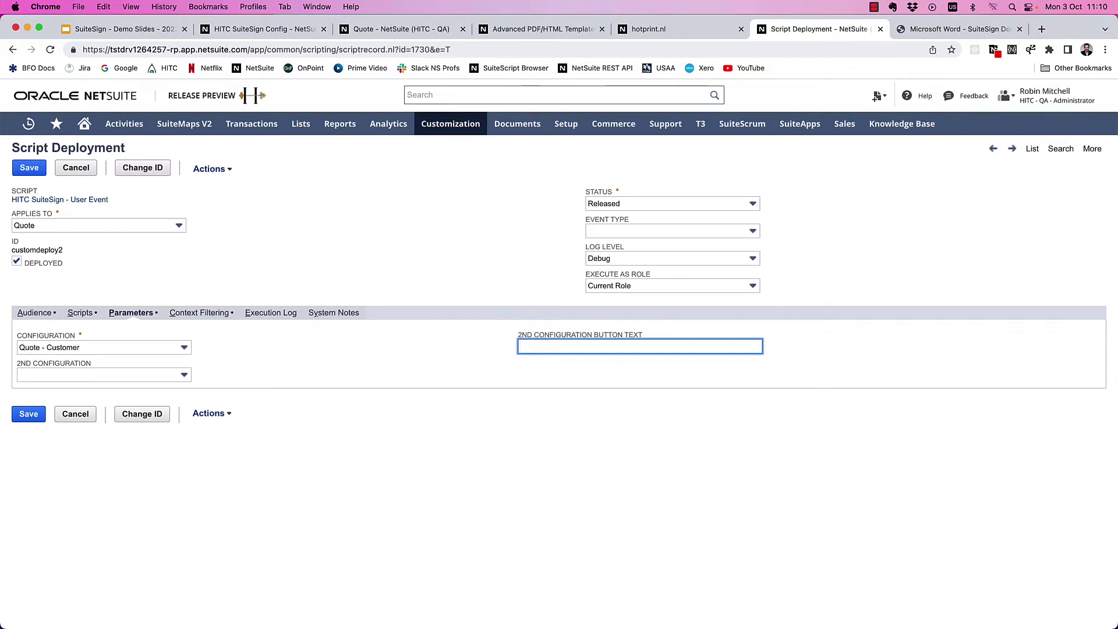
pyautogui.press('Return')
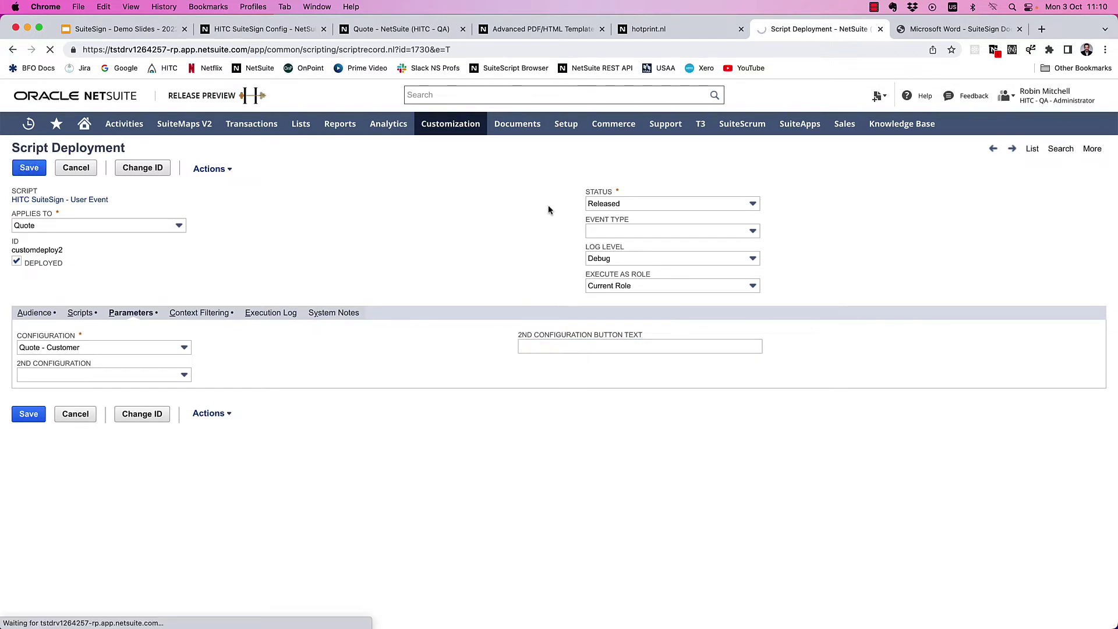
# Reload quote QUO00001142 and bring up its SuiteSign Sign PDF page.
pyautogui.click(396, 28)
pyautogui.click(50, 51)
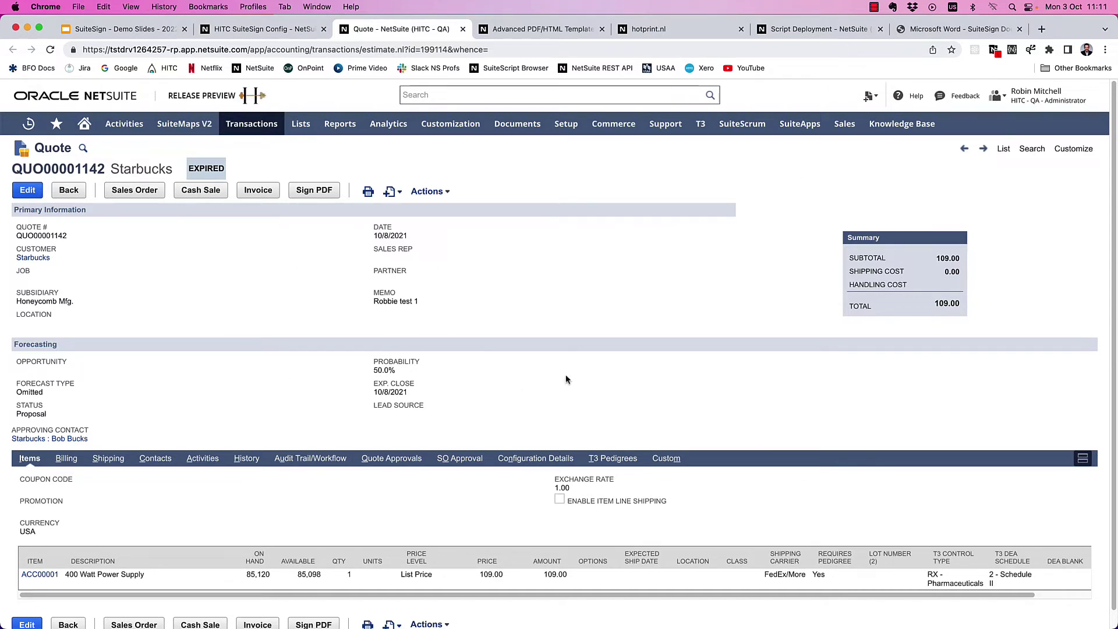
pyautogui.click(309, 192)
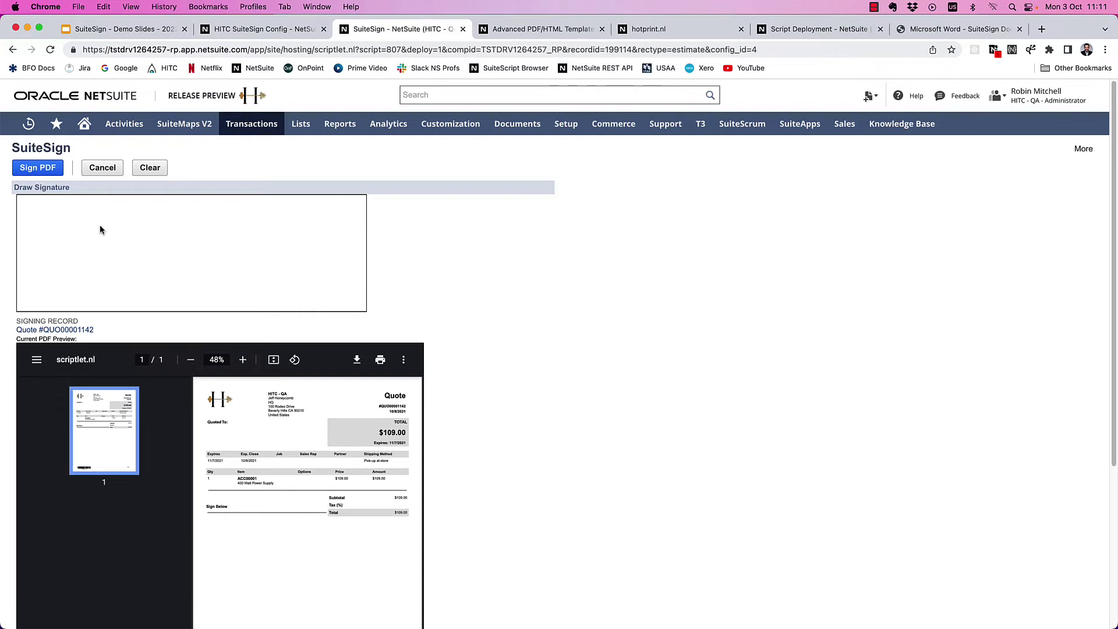
# Draw 'Customer' as the signature and submit it to sign the quote PDF.
pyautogui.moveTo(100, 225)
pyautogui.mouseDown()
pyautogui.moveTo(100, 282)
pyautogui.moveTo(142, 285)
pyautogui.moveTo(150, 258)
pyautogui.moveTo(156, 286)
pyautogui.mouseUp()
pyautogui.moveTo(211, 224)
pyautogui.mouseDown()
pyautogui.moveTo(205, 291)
pyautogui.moveTo(237, 274)
pyautogui.moveTo(252, 288)
pyautogui.moveTo(323, 279)
pyautogui.moveTo(333, 298)
pyautogui.moveTo(357, 279)
pyautogui.mouseUp()
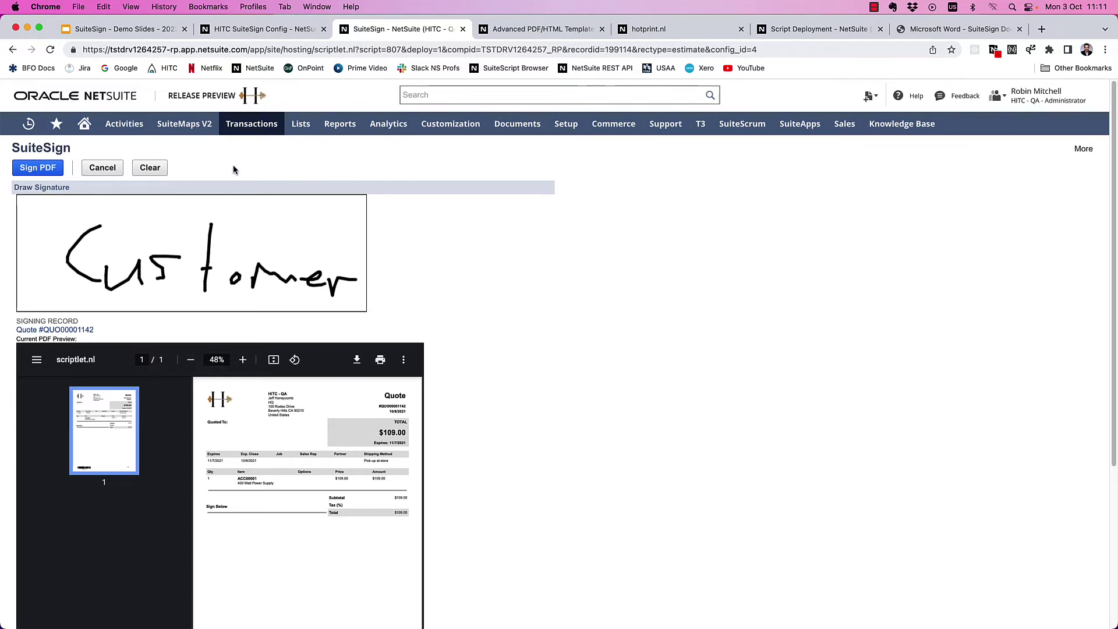
pyautogui.click(37, 168)
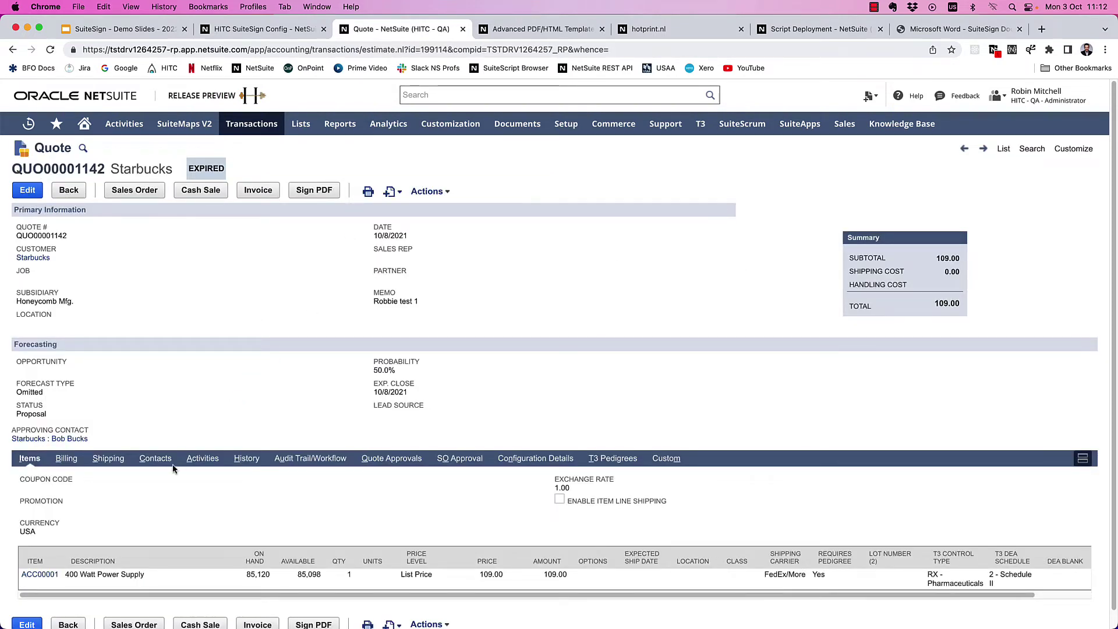
# Open the latest SuiteSign - Signed Document email from the quote's Messages list.
pyautogui.click(245, 458)
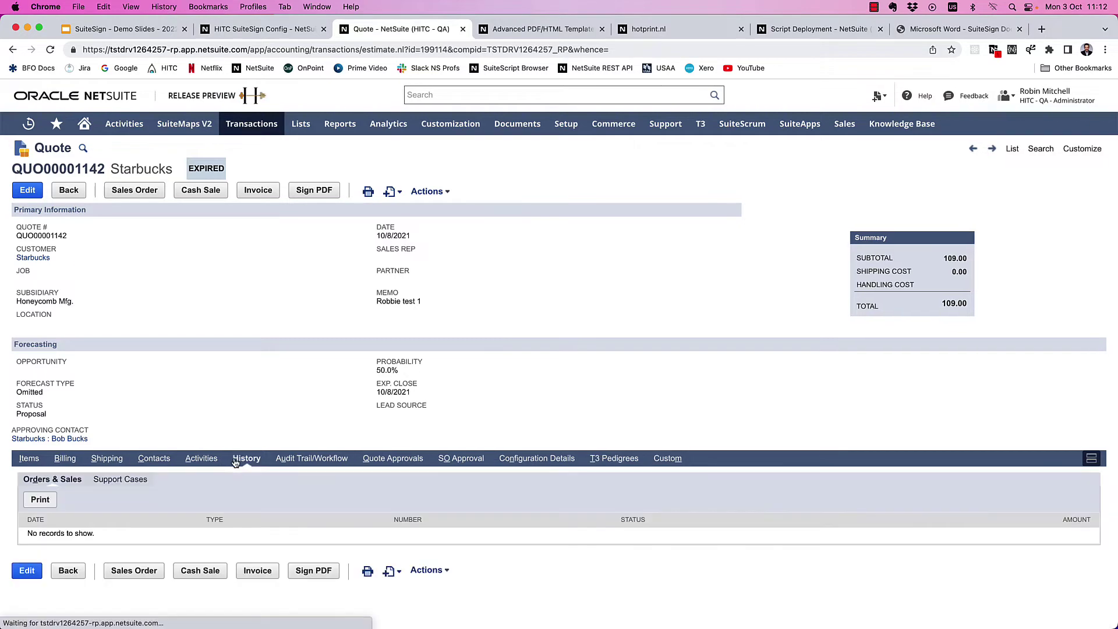
pyautogui.click(204, 459)
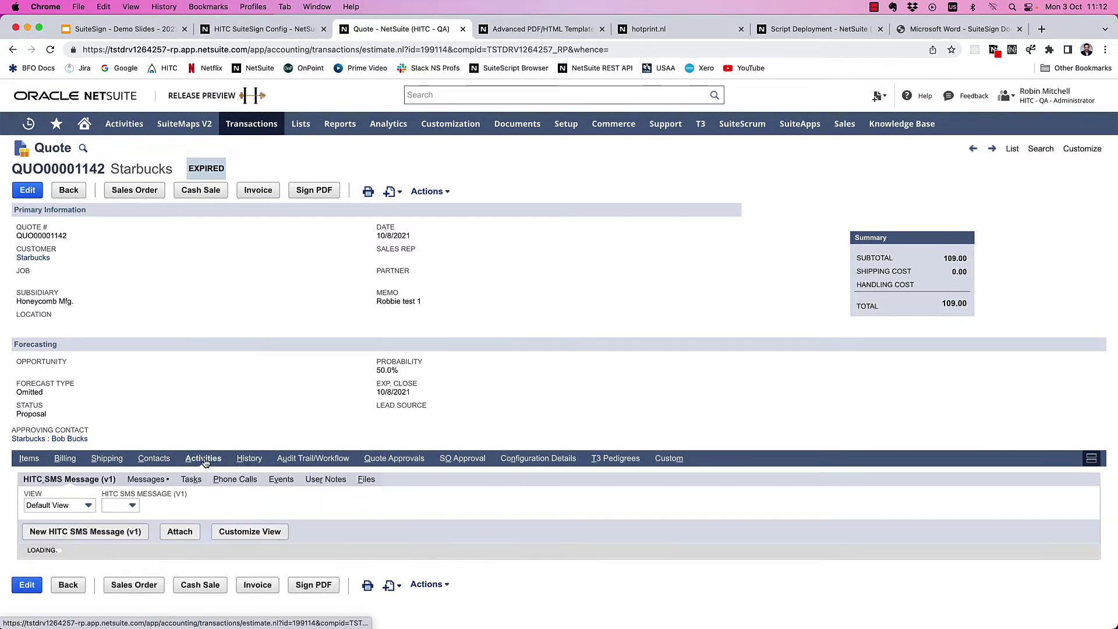
pyautogui.click(146, 479)
pyautogui.scroll(-3, 183, 422)
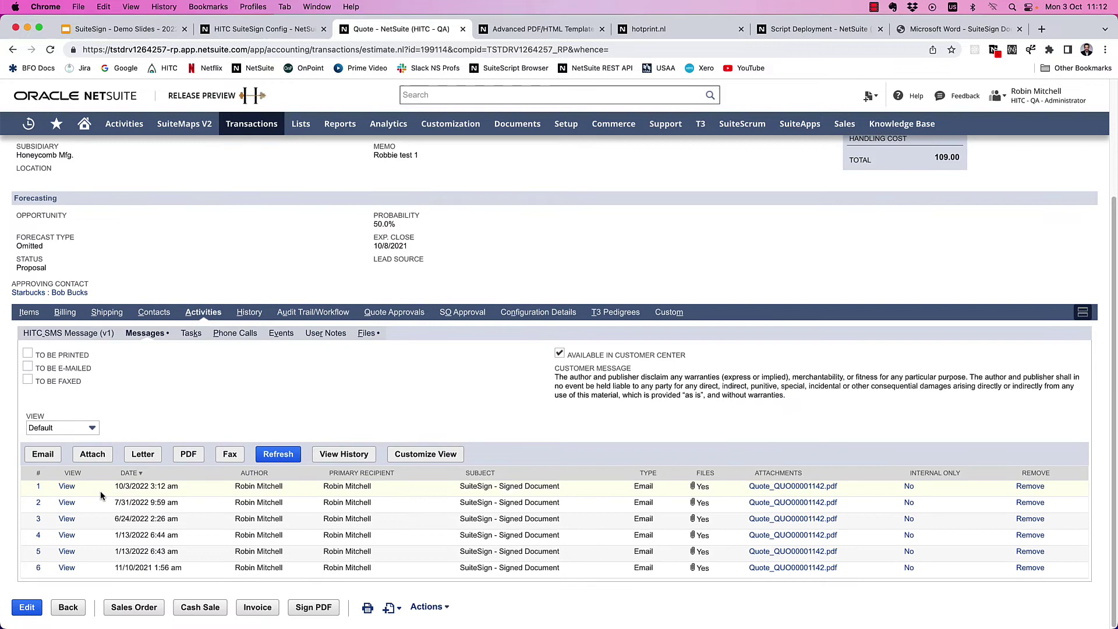
pyautogui.click(67, 487)
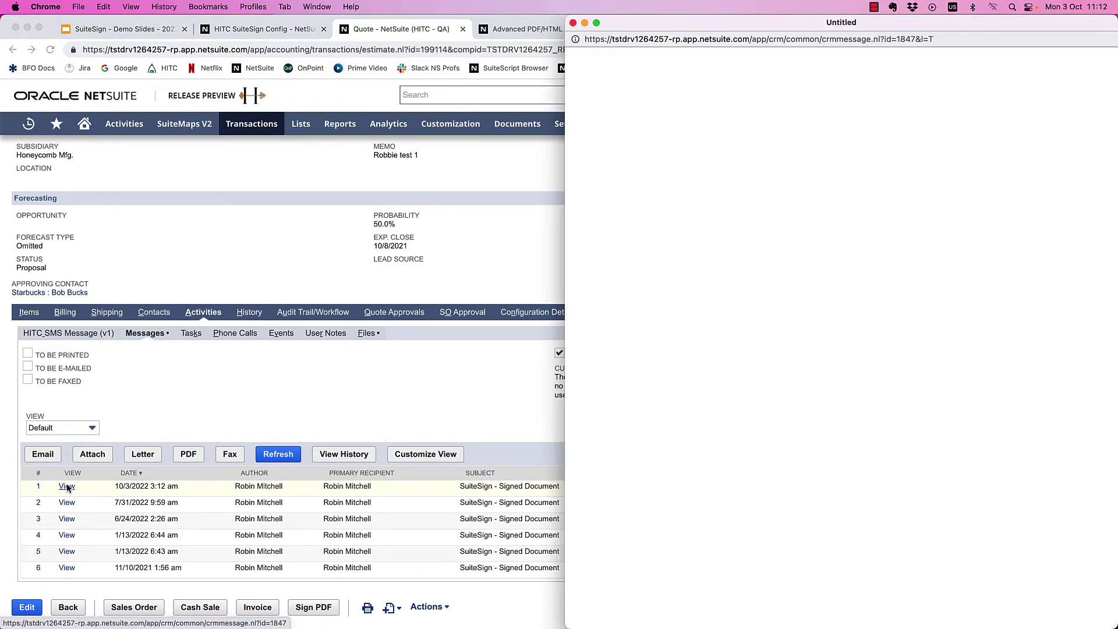
# Inspect the attached signed Quote_QUO00001142.pdf zoomed in, then close the PDF and email windows.
pyautogui.moveTo(699, 22); pyautogui.dragTo(499, 20)
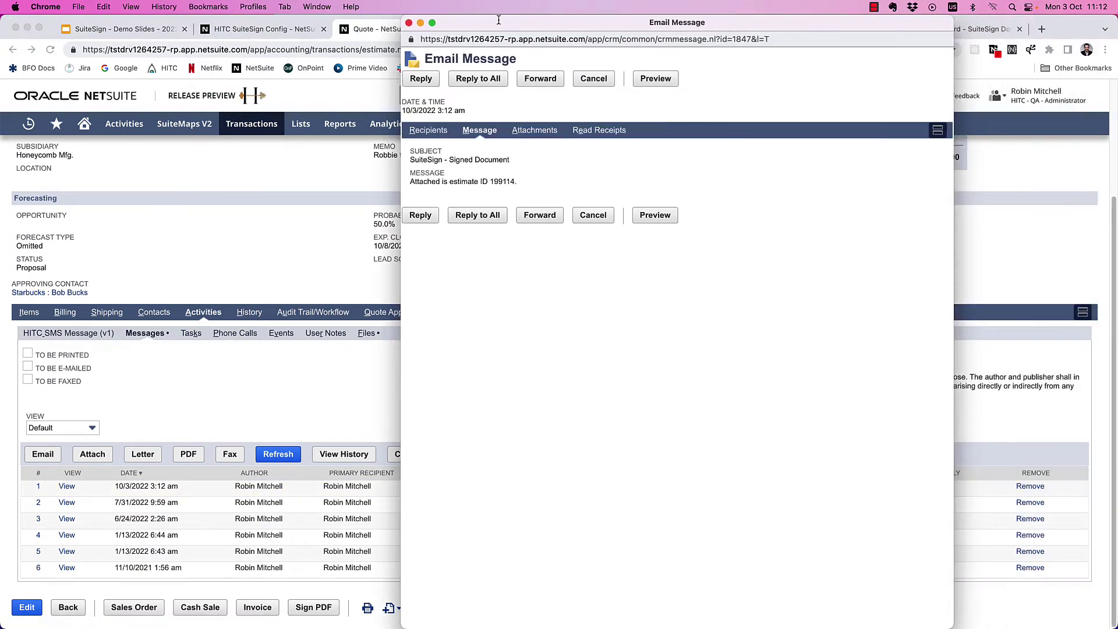
pyautogui.click(439, 134)
pyautogui.click(538, 133)
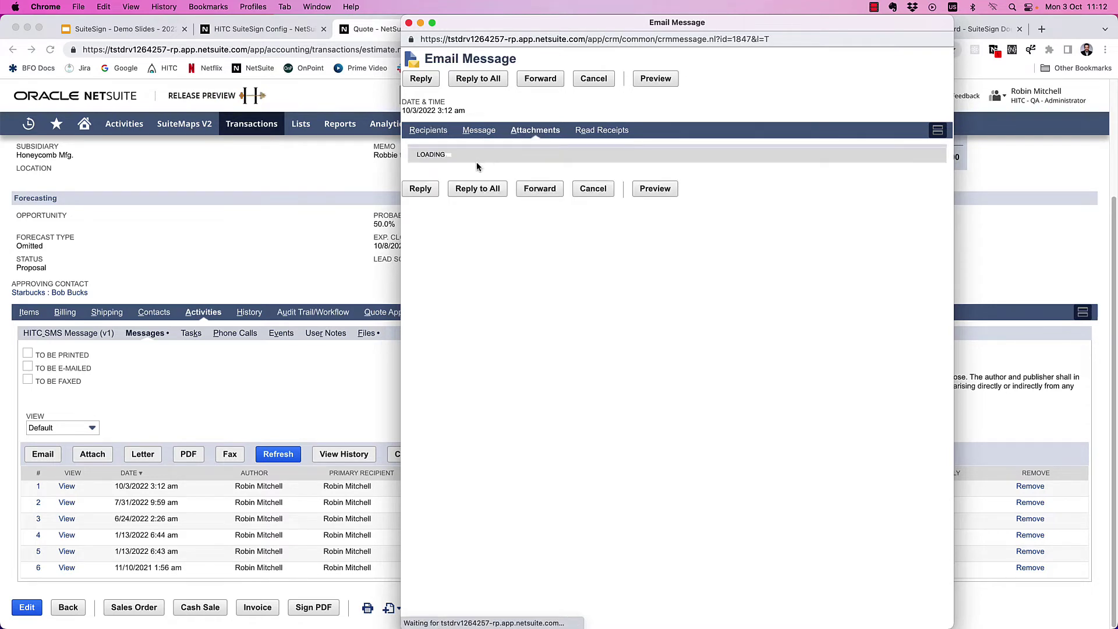
pyautogui.click(460, 169)
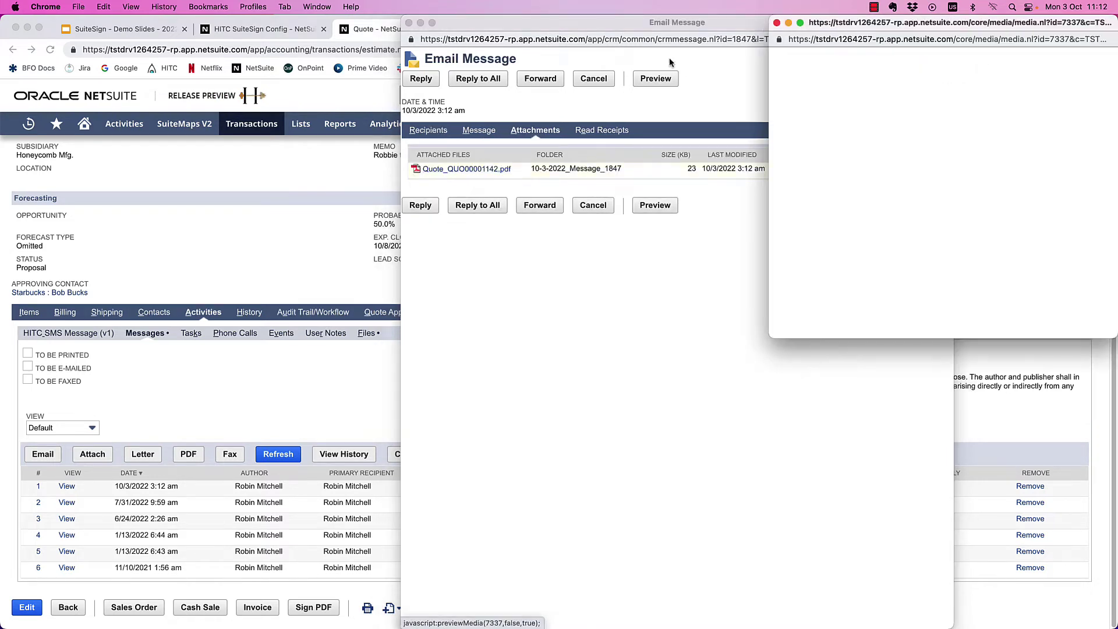
pyautogui.moveTo(771, 335); pyautogui.dragTo(497, 553)
pyautogui.click(831, 65)
pyautogui.click(831, 65)
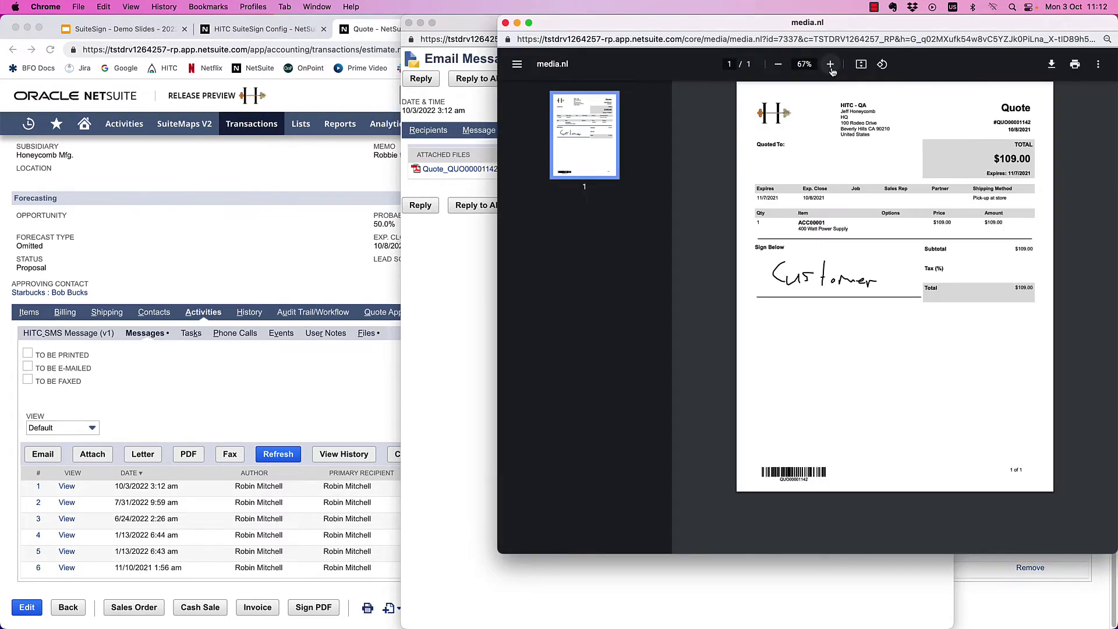
pyautogui.click(830, 66)
pyautogui.click(831, 65)
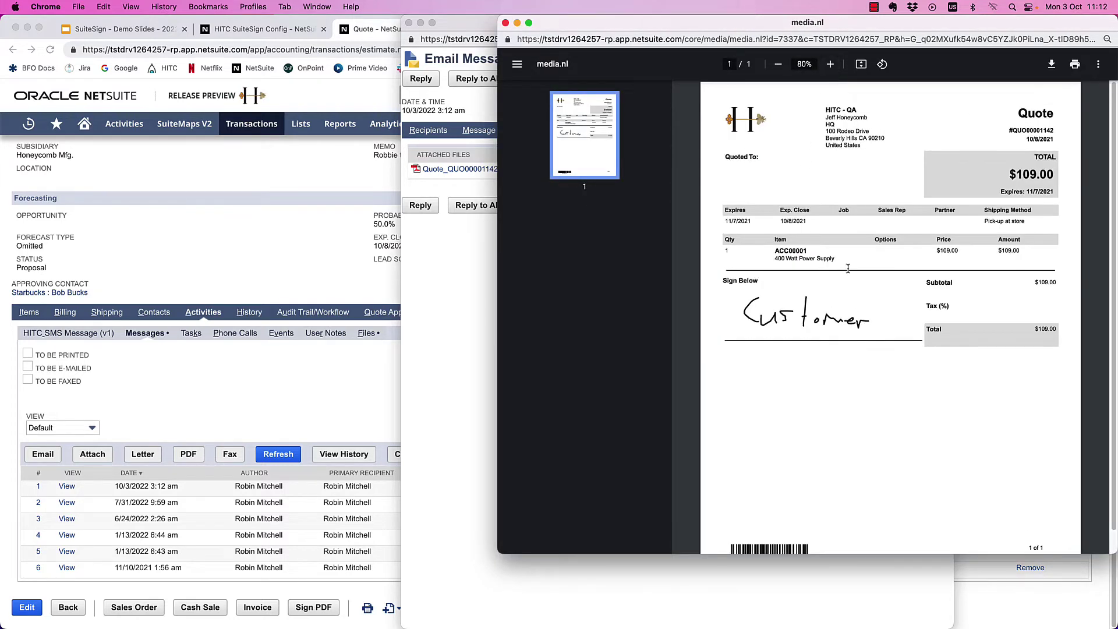
pyautogui.click(506, 24)
pyautogui.click(409, 23)
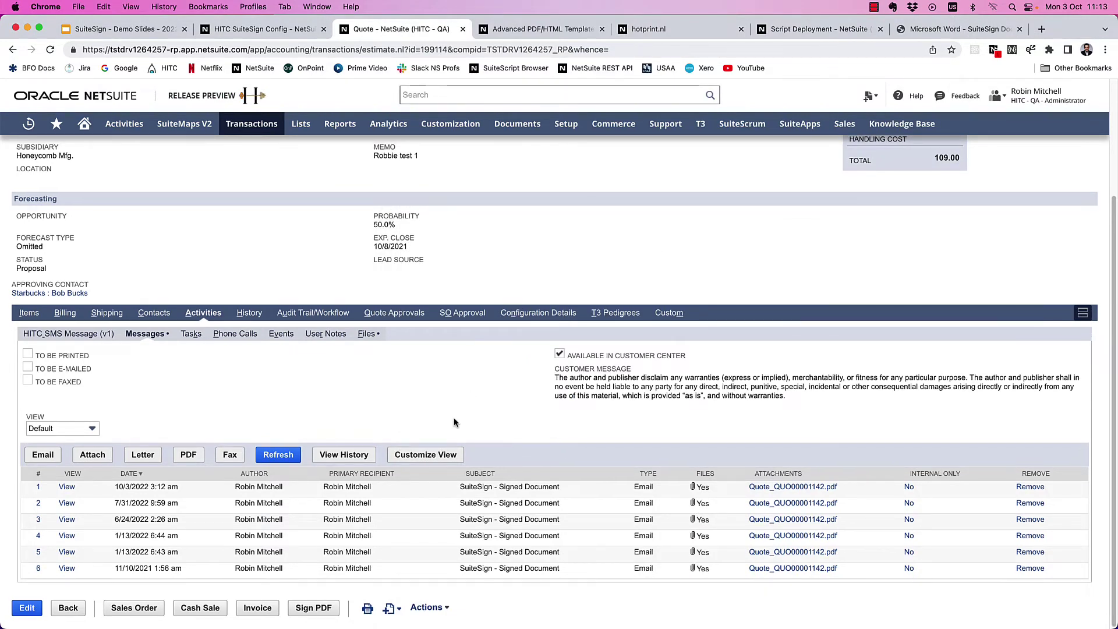
# Scroll back up the quote record page.
pyautogui.scroll(5, 452, 417)
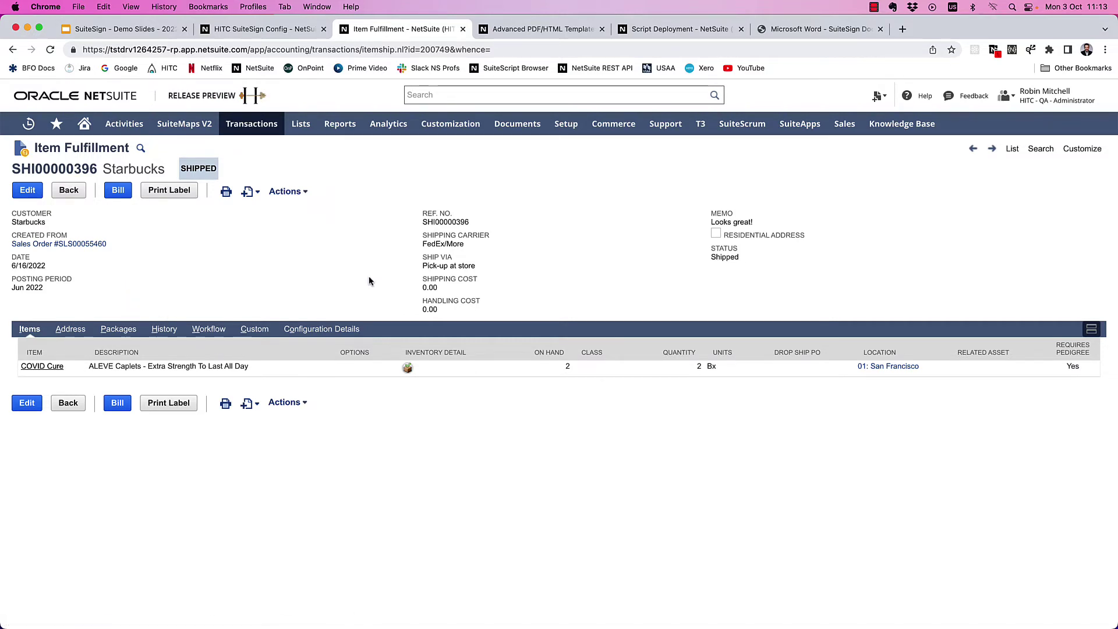
# Start a new SuiteSign config named Fulfillments with PDF File Cabinet Folder ID 12.
pyautogui.click(275, 35)
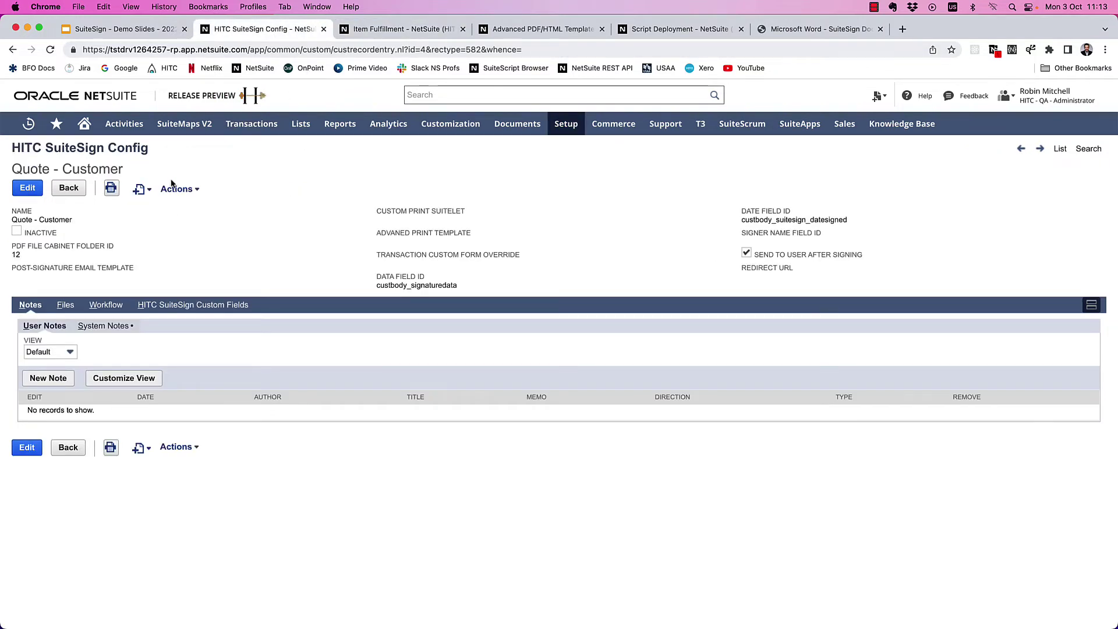
pyautogui.click(182, 201)
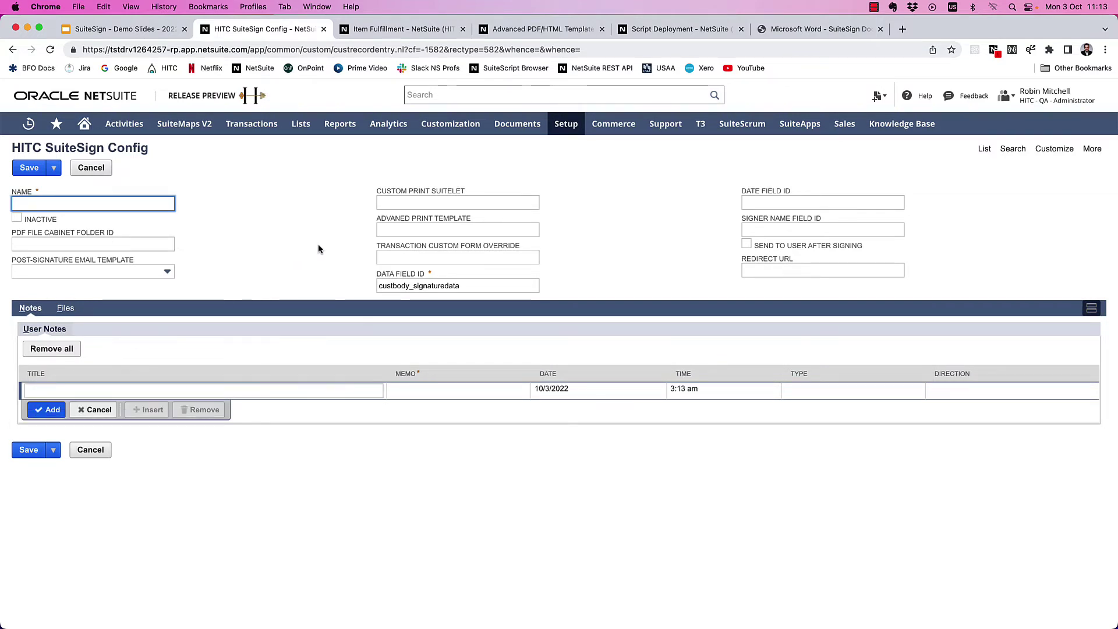
pyautogui.write('Fulfillments')
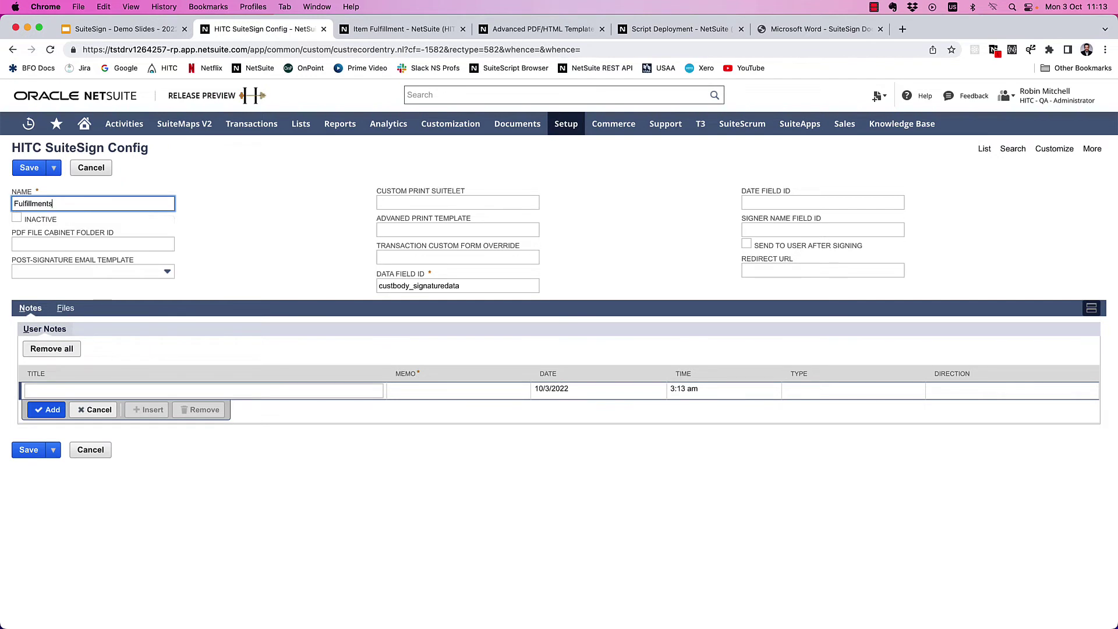
pyautogui.click(93, 244)
pyautogui.write('12')
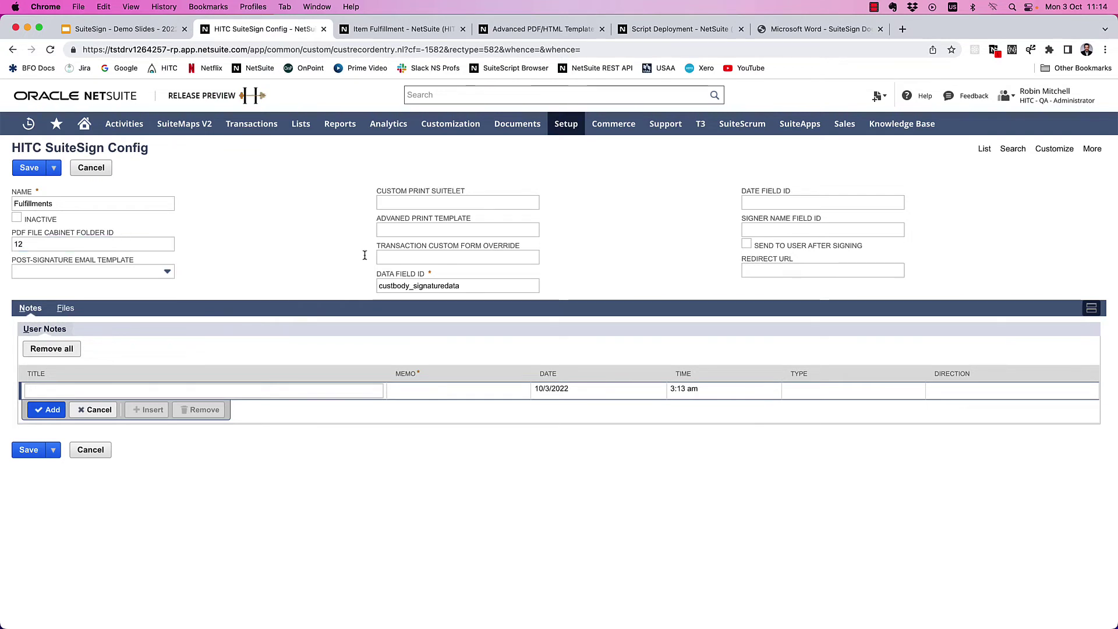
pyautogui.click(440, 255)
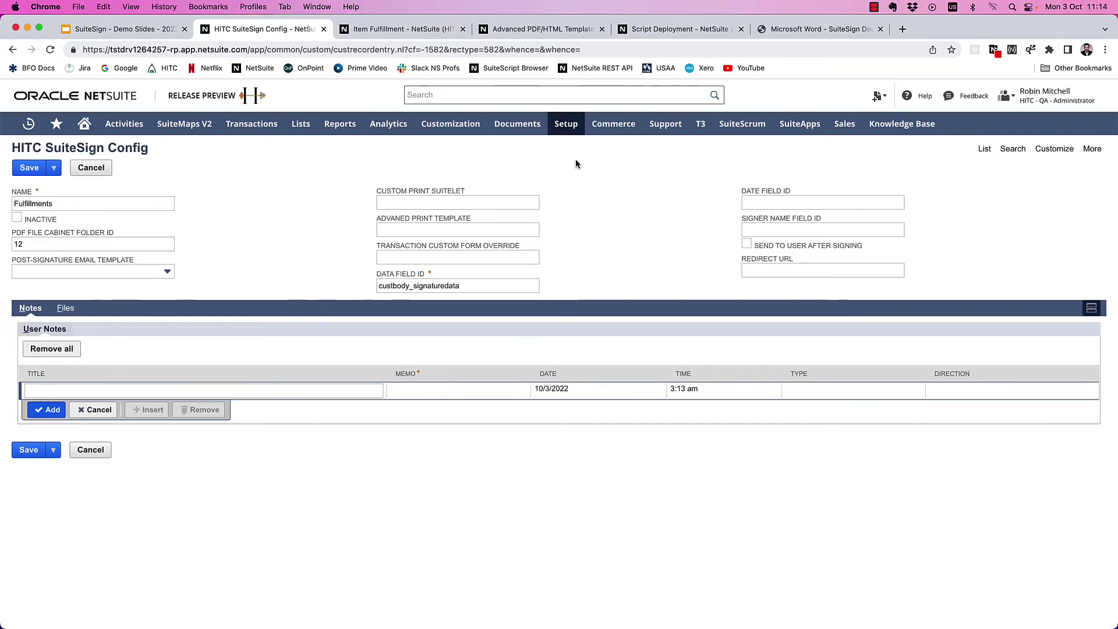
# Look up the HITC Packing Slip form ID (166) in the Custom Transaction Forms list in a new tab.
pyautogui.moveTo(451, 123)
pyautogui.moveTo(466, 198)
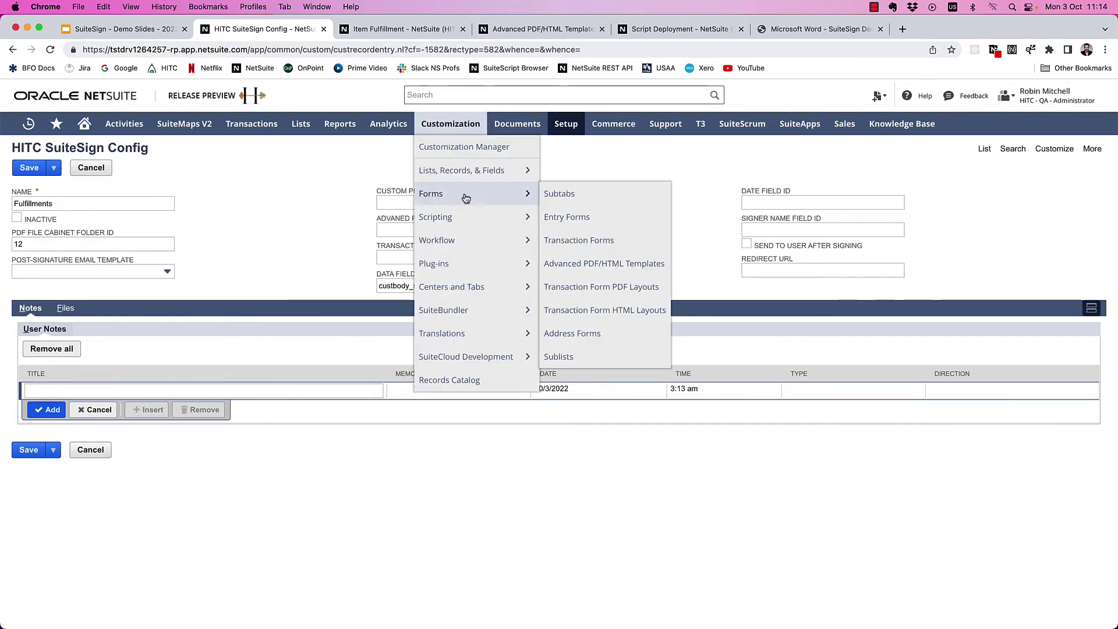
pyautogui.keyDown('super'); pyautogui.click(608, 240); pyautogui.keyUp('super')
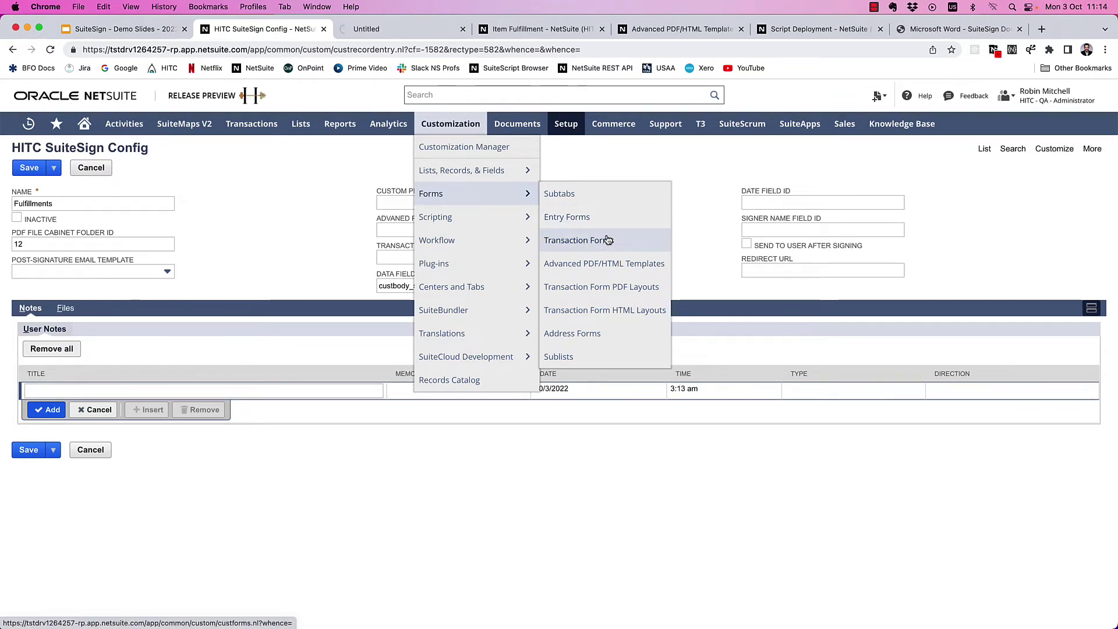
pyautogui.click(415, 33)
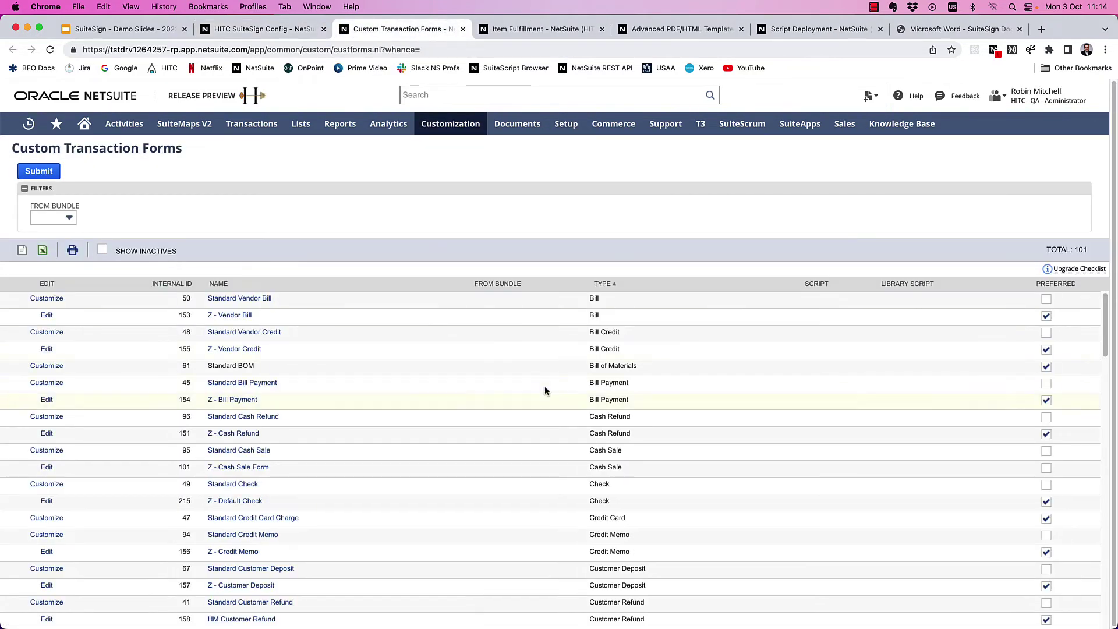
pyautogui.scroll(-15, 612, 402)
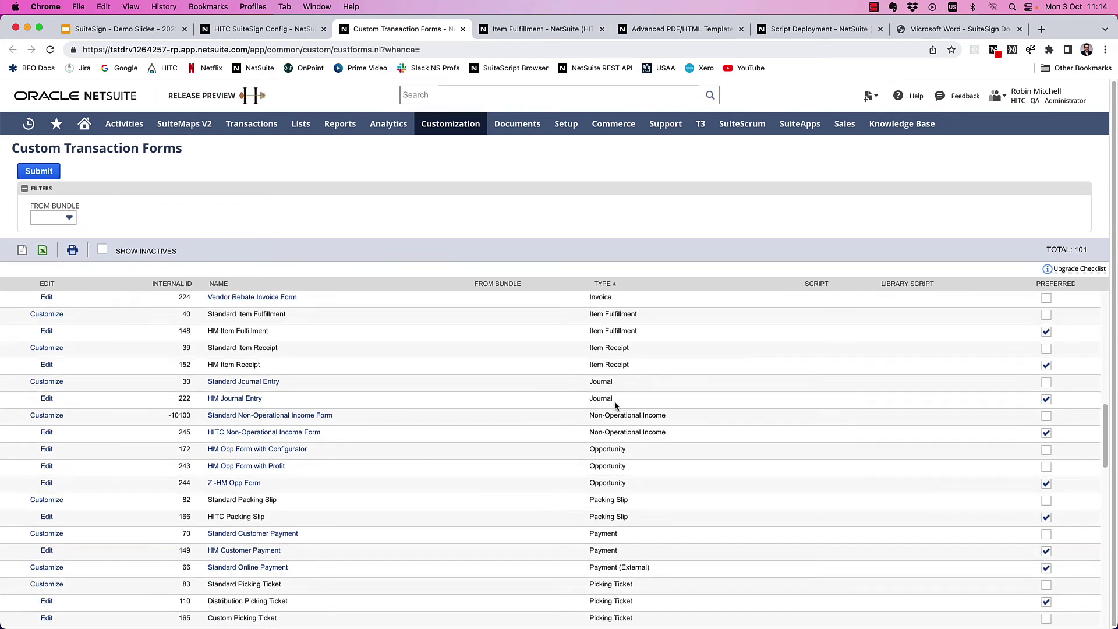
pyautogui.scroll(5, 613, 404)
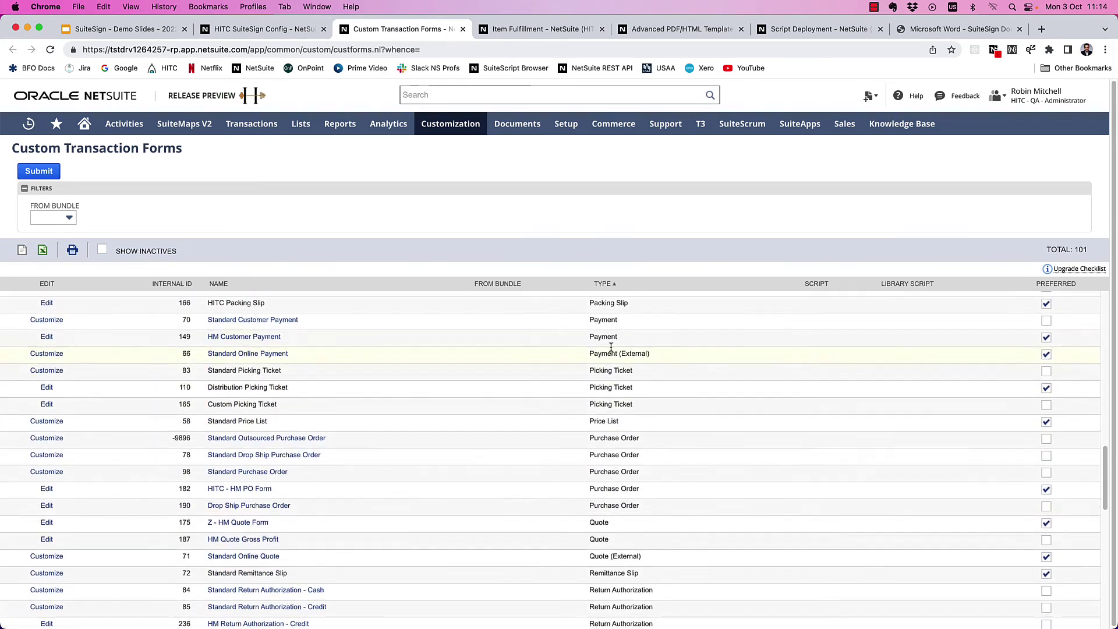
pyautogui.scroll(2, 612, 365)
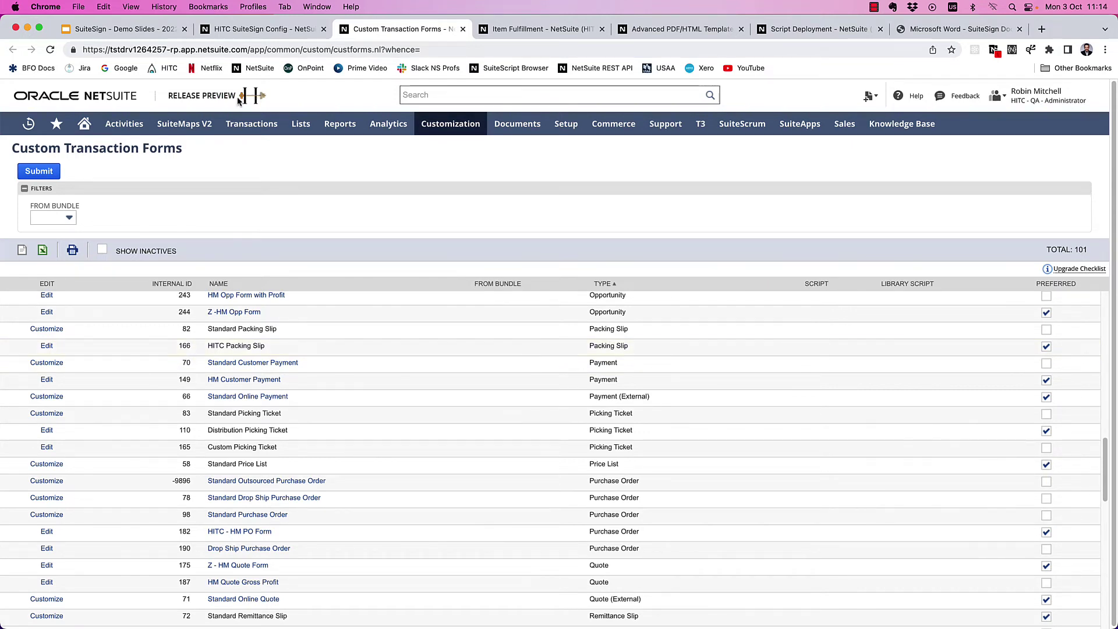
pyautogui.click(262, 28)
# Set form override 166, date field custbody_suitesign_datesigned, enable Send To User After Signing, and save.
pyautogui.click(460, 260)
pyautogui.write('166')
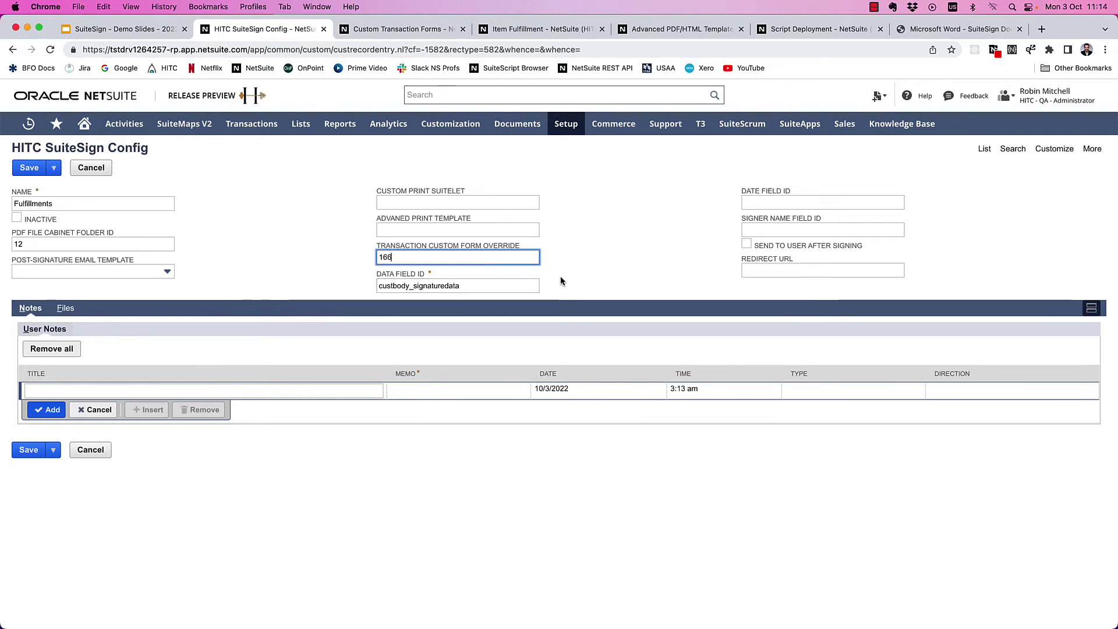
pyautogui.click(773, 202)
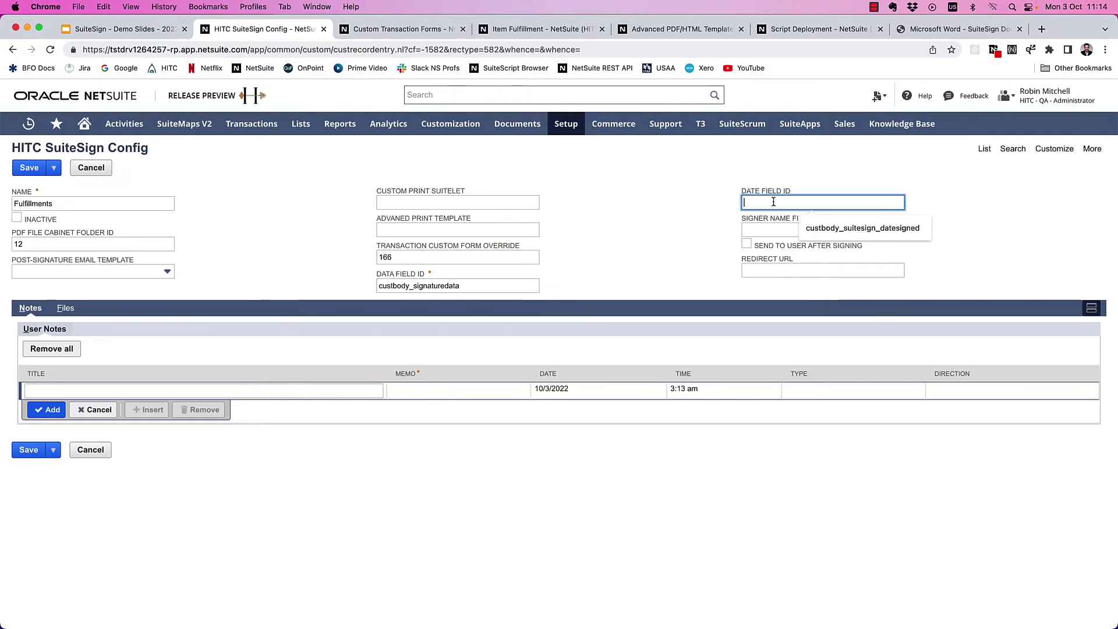
pyautogui.click(833, 228)
pyautogui.click(832, 229)
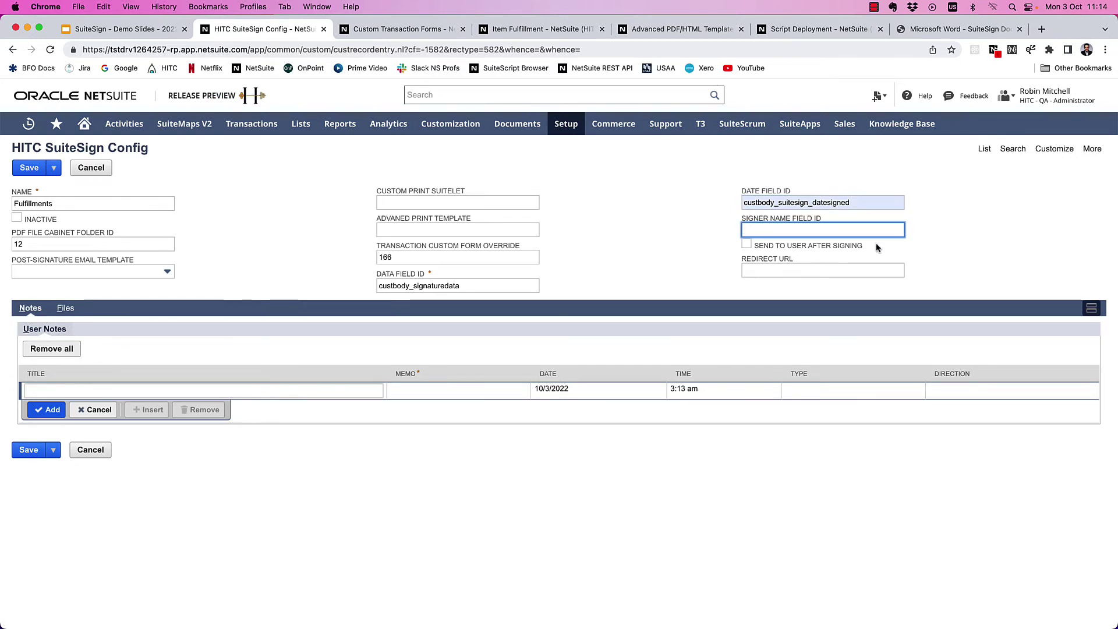
pyautogui.click(747, 245)
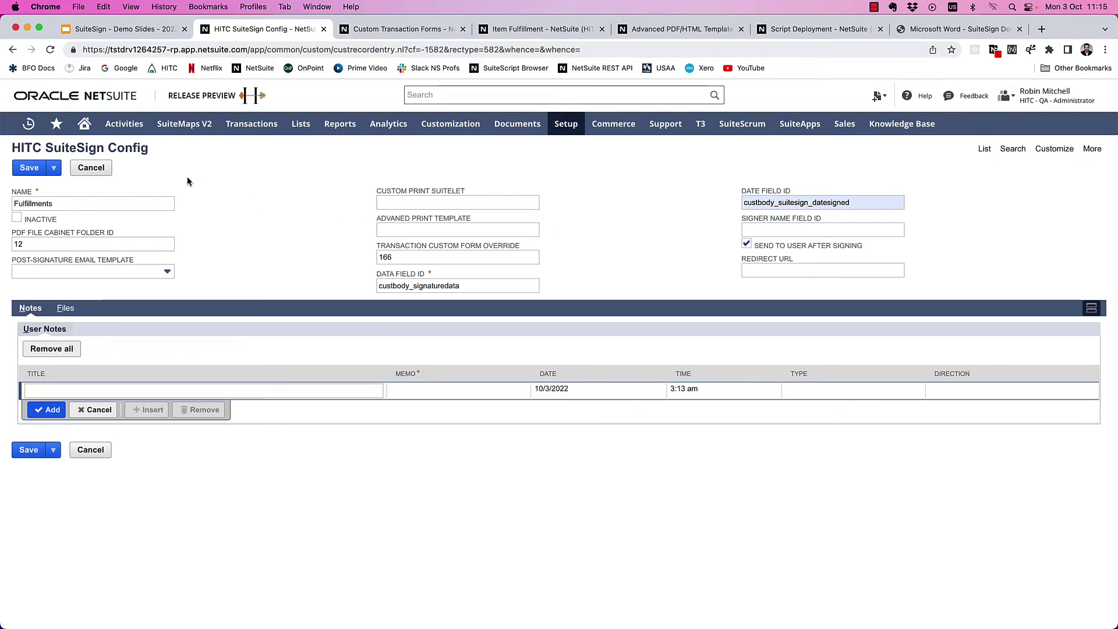
pyautogui.click(29, 167)
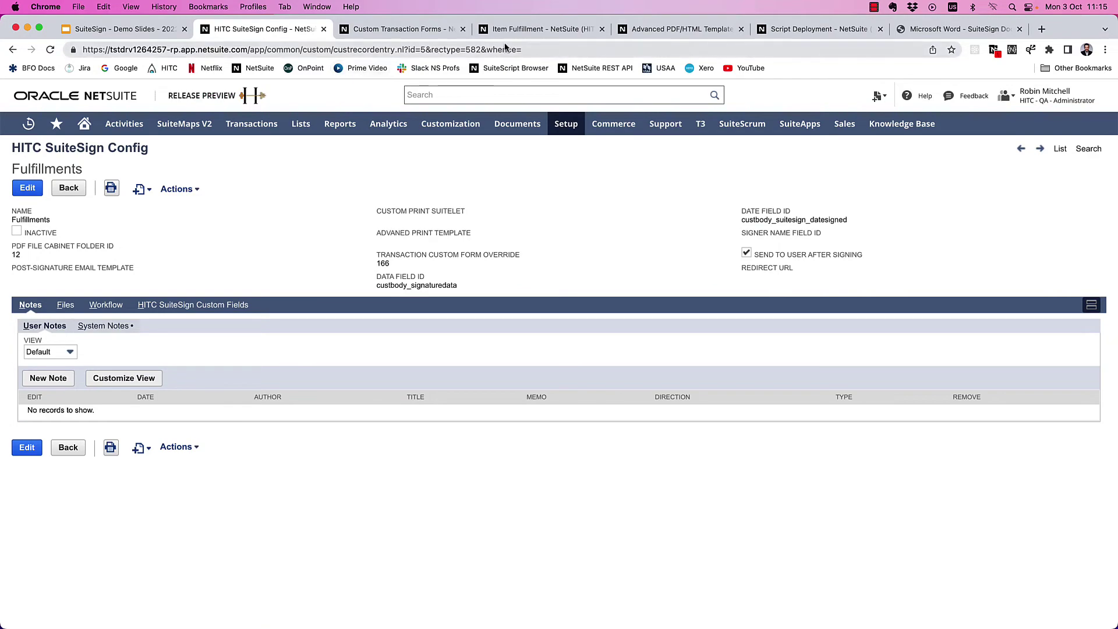
# Open the HITC Packing Slip PDF/HTML Template source and scroll to its end.
pyautogui.click(680, 30)
pyautogui.scroll(-15, 582, 378)
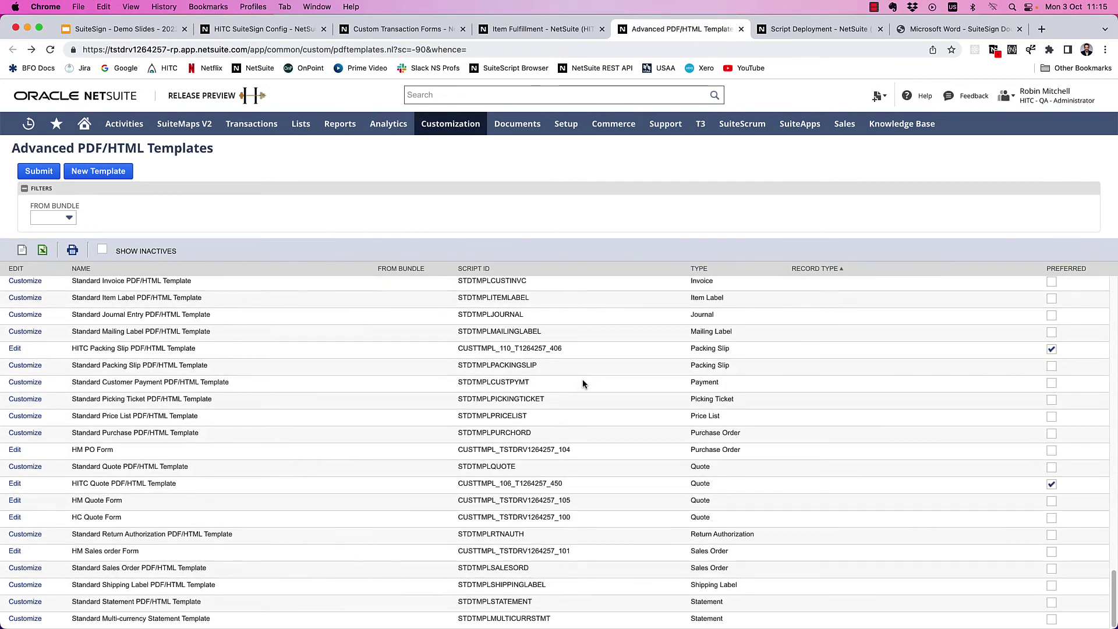
pyautogui.click(27, 348)
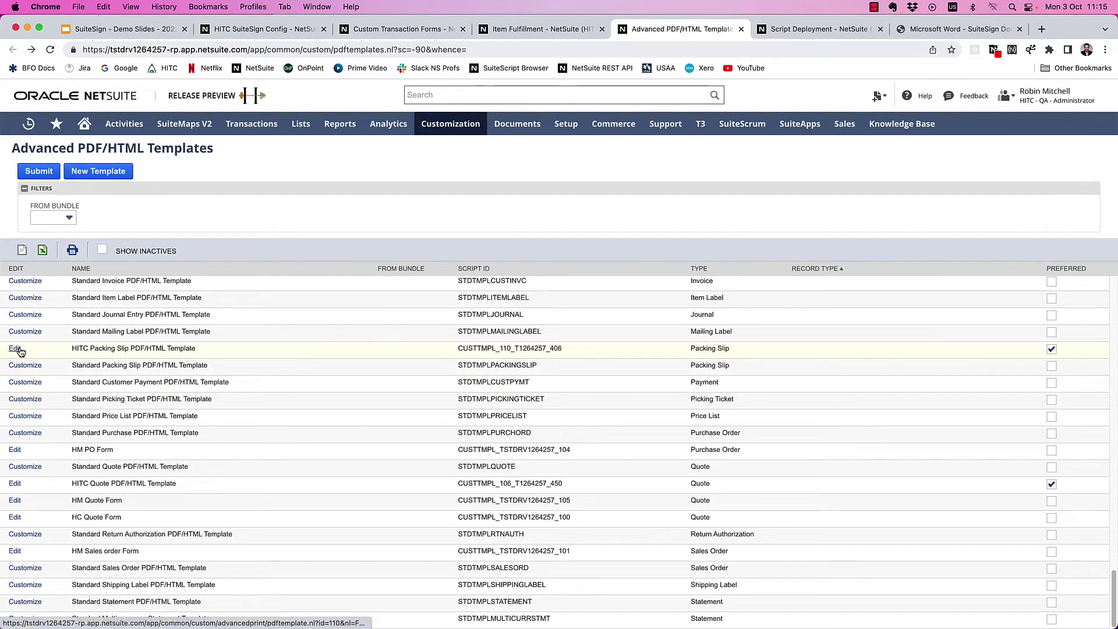
pyautogui.scroll(-20, 471, 414)
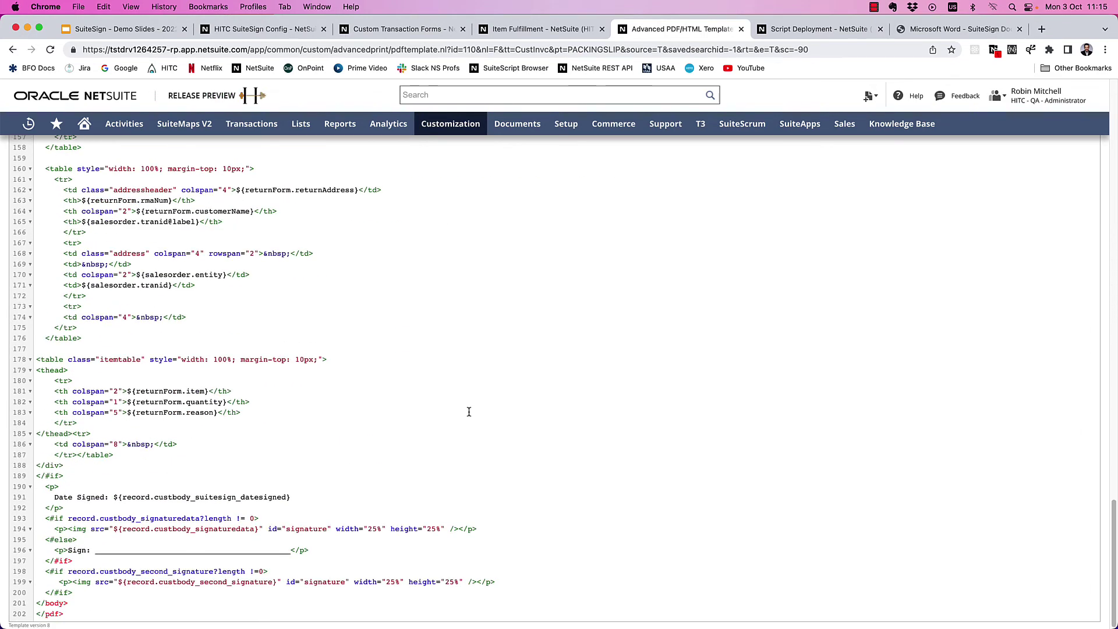
# Walk through the Date Signed, signature image, fallback Sign: and custbody_second_signature #if blocks.
pyautogui.click(365, 498)
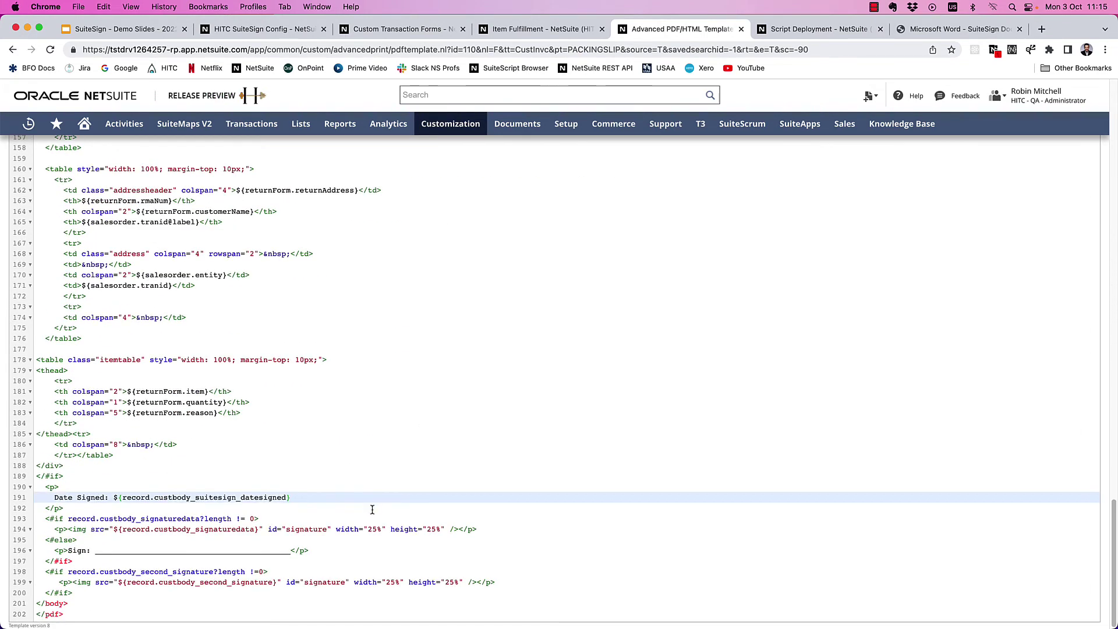
pyautogui.click(373, 509)
pyautogui.click(502, 521)
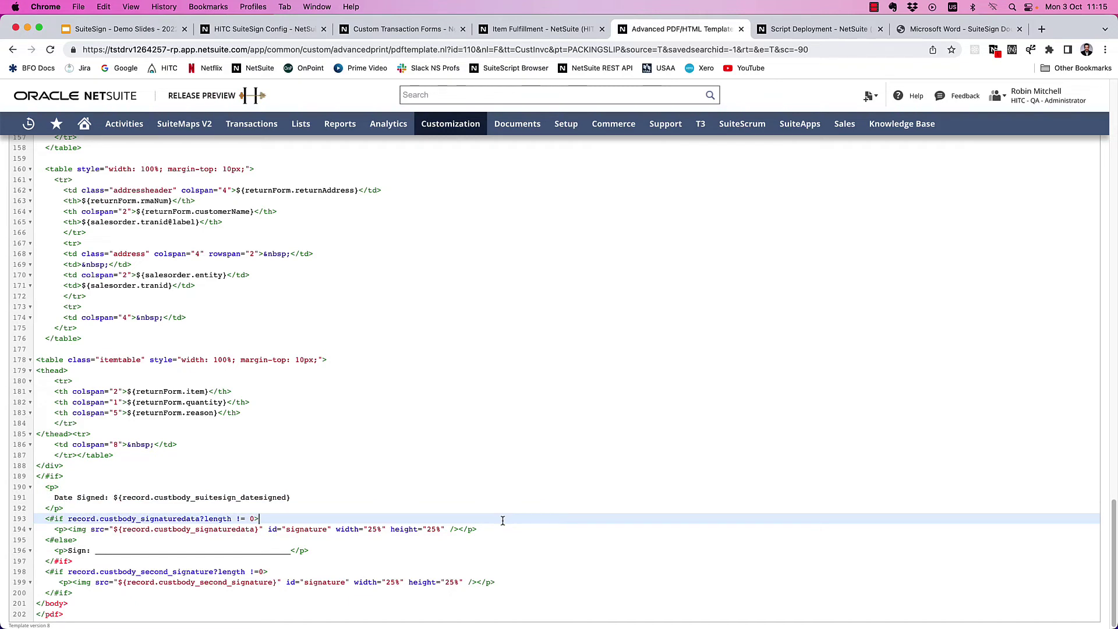
pyautogui.click(64, 497)
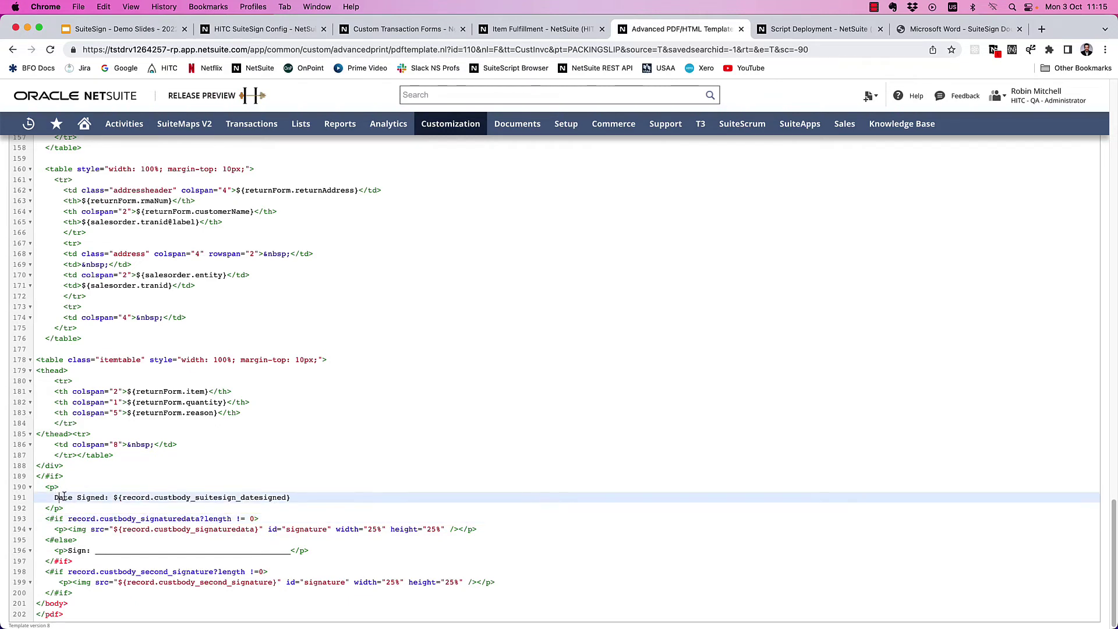
pyautogui.click(103, 518)
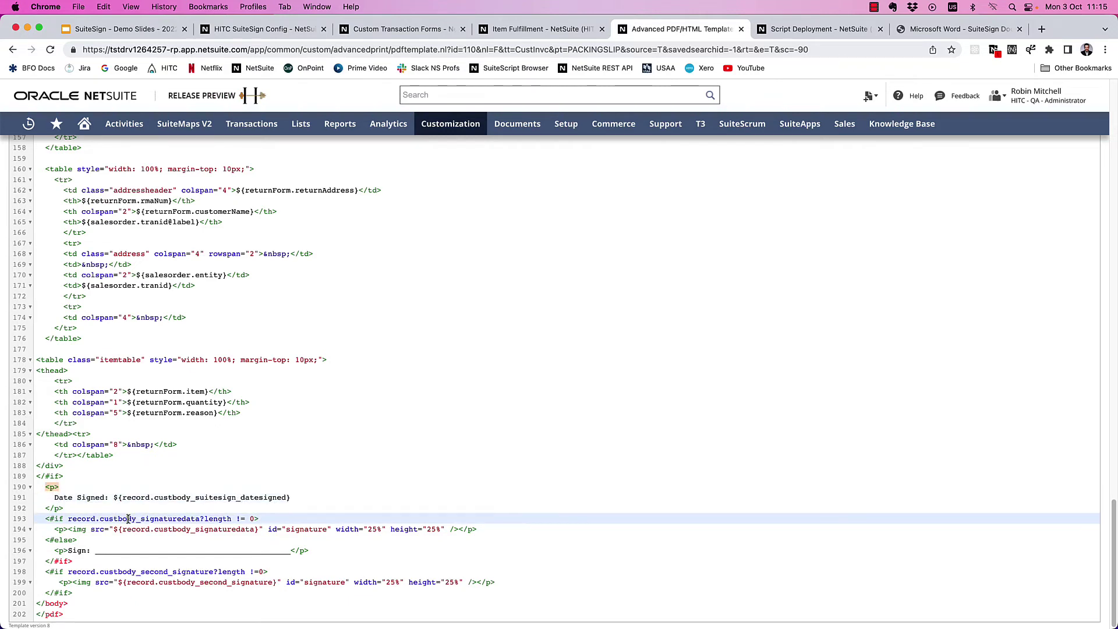
pyautogui.click(88, 529)
pyautogui.click(96, 544)
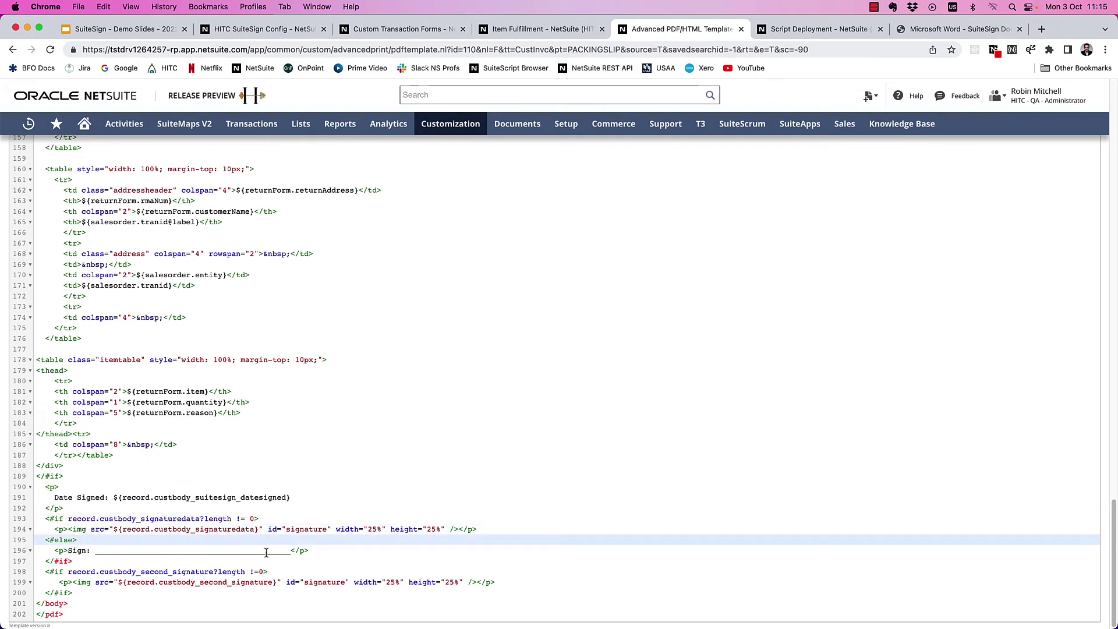
pyautogui.click(86, 551)
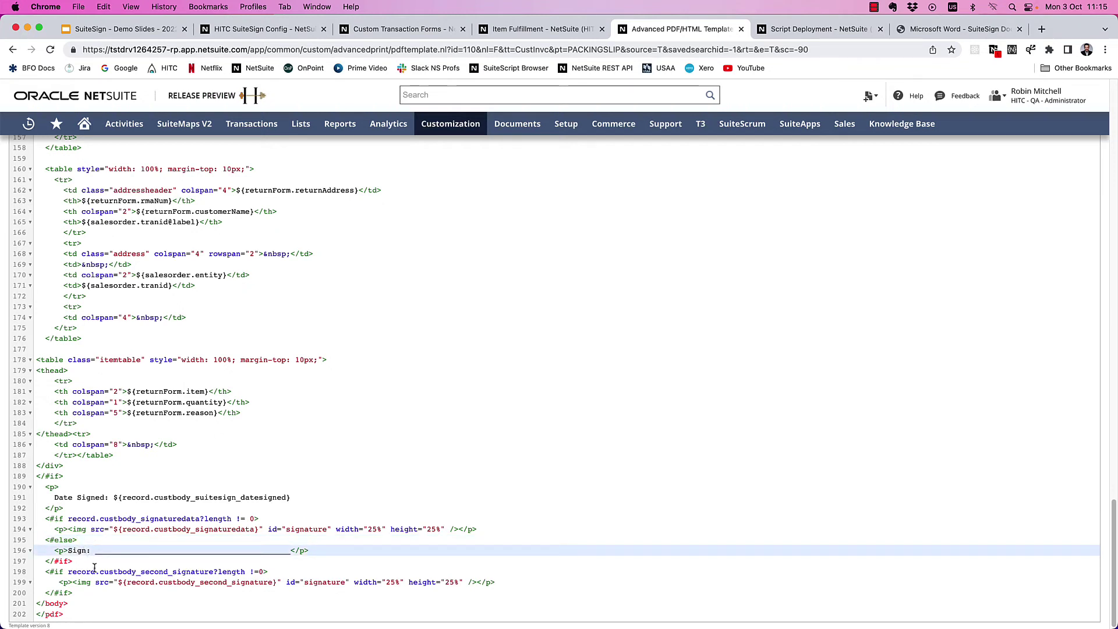
pyautogui.click(76, 572)
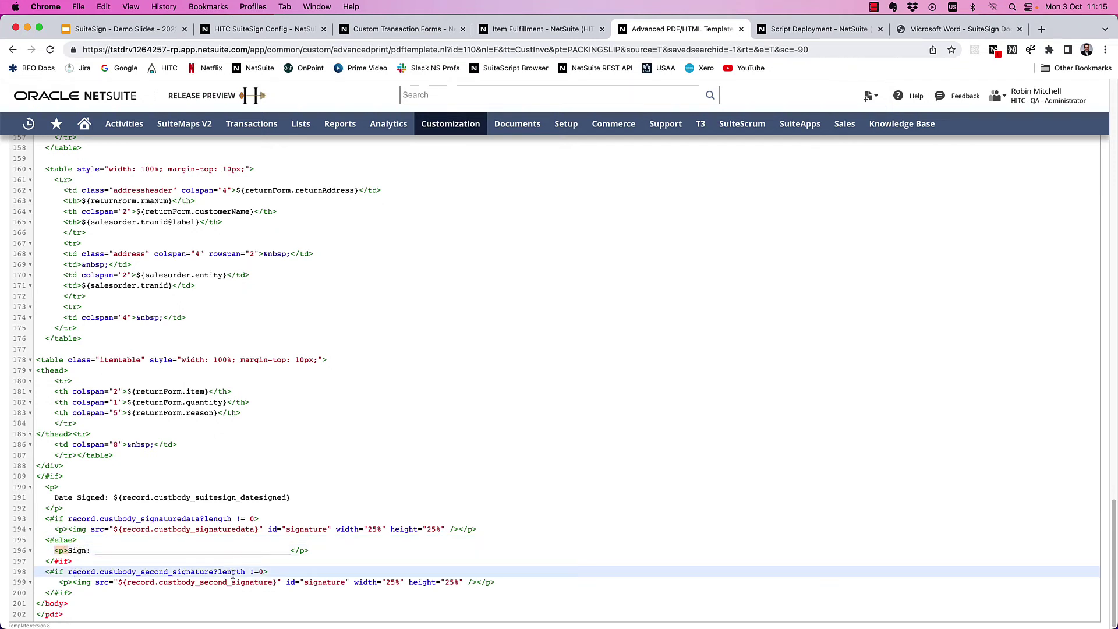
pyautogui.click(271, 576)
pyautogui.click(273, 583)
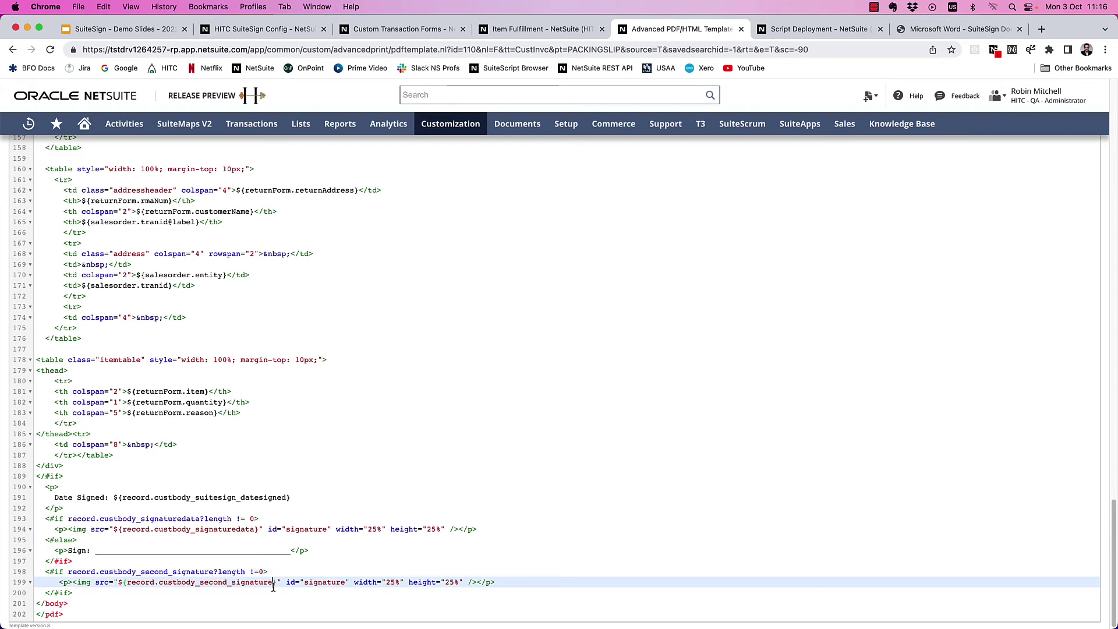
pyautogui.press('Down')
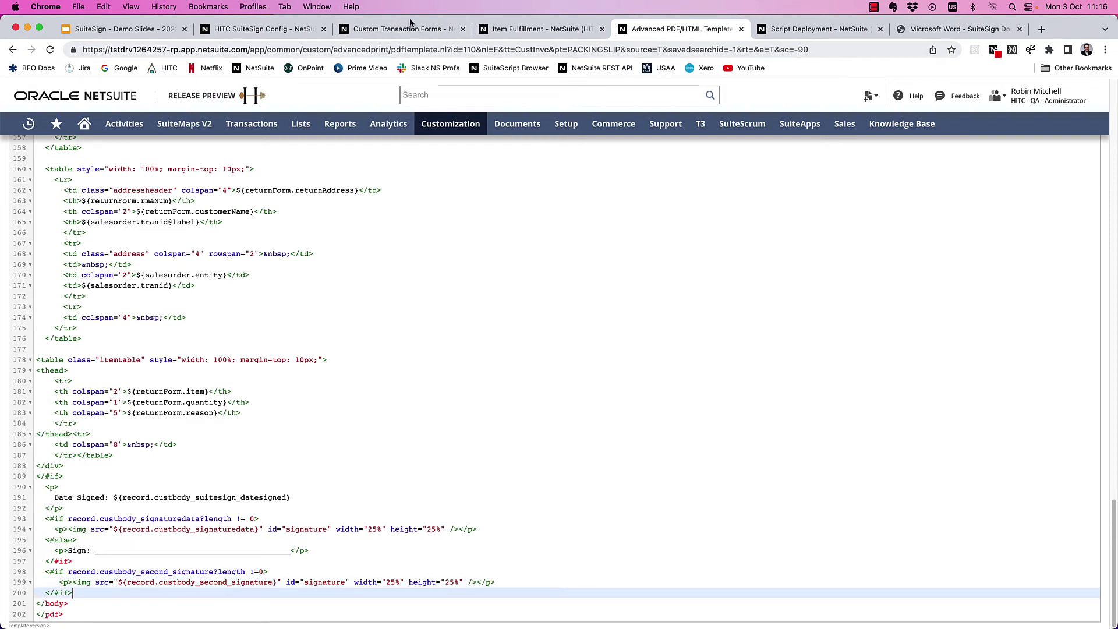
# Go to the Item Fulfillment record for SHI00000396.
pyautogui.click(502, 29)
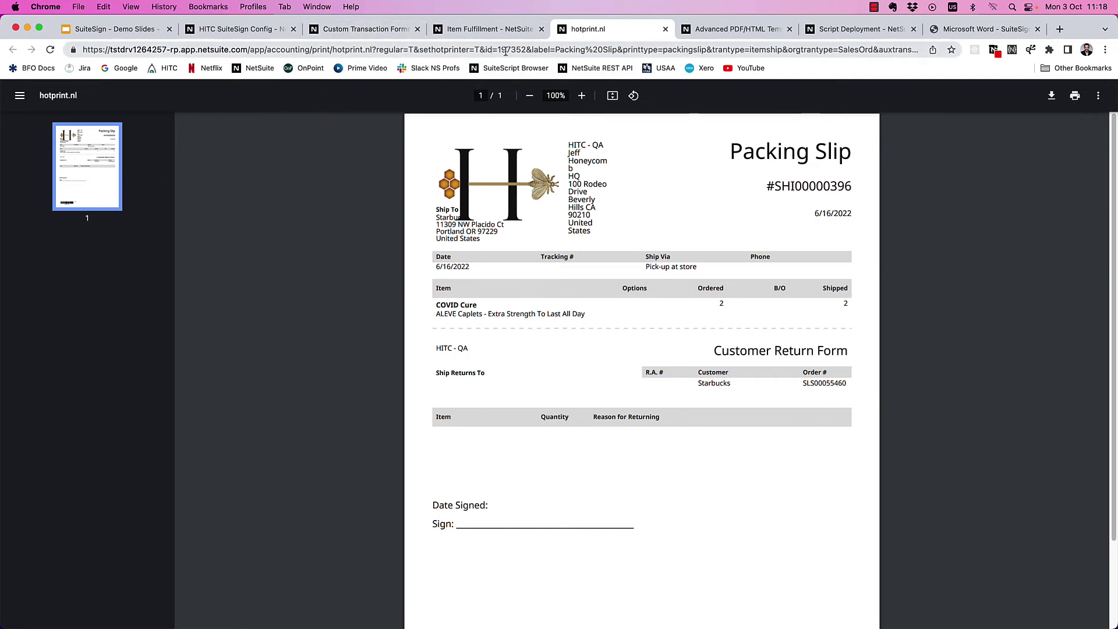
# Open the Transaction Body Fields list in a separate tab from Customization > Lists, Records, & Fields.
pyautogui.click(466, 28)
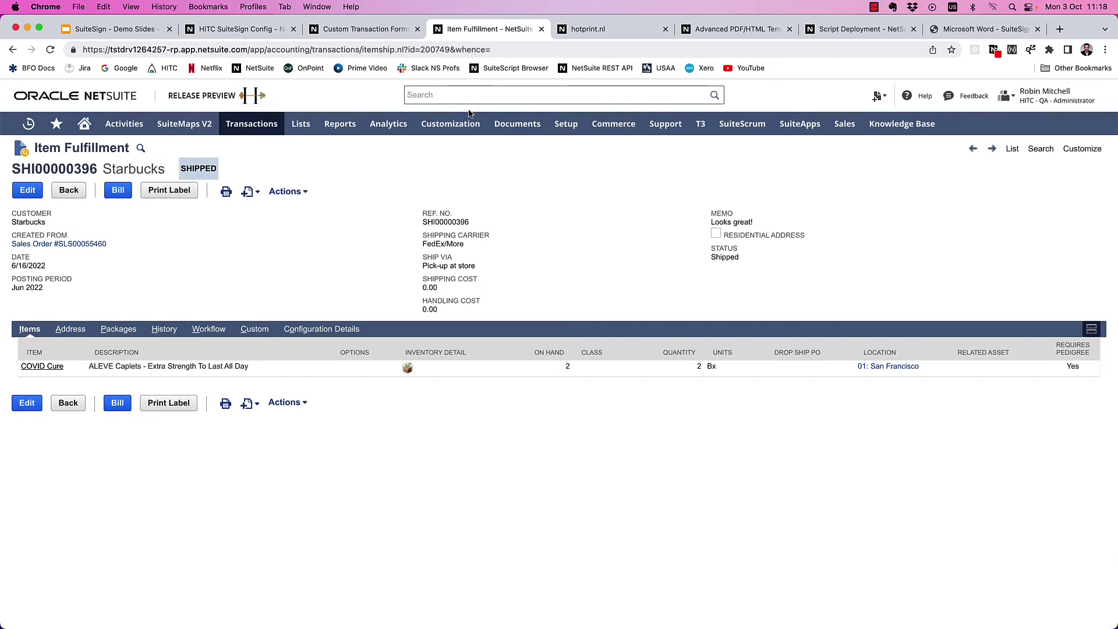
pyautogui.moveTo(468, 122)
pyautogui.moveTo(483, 176)
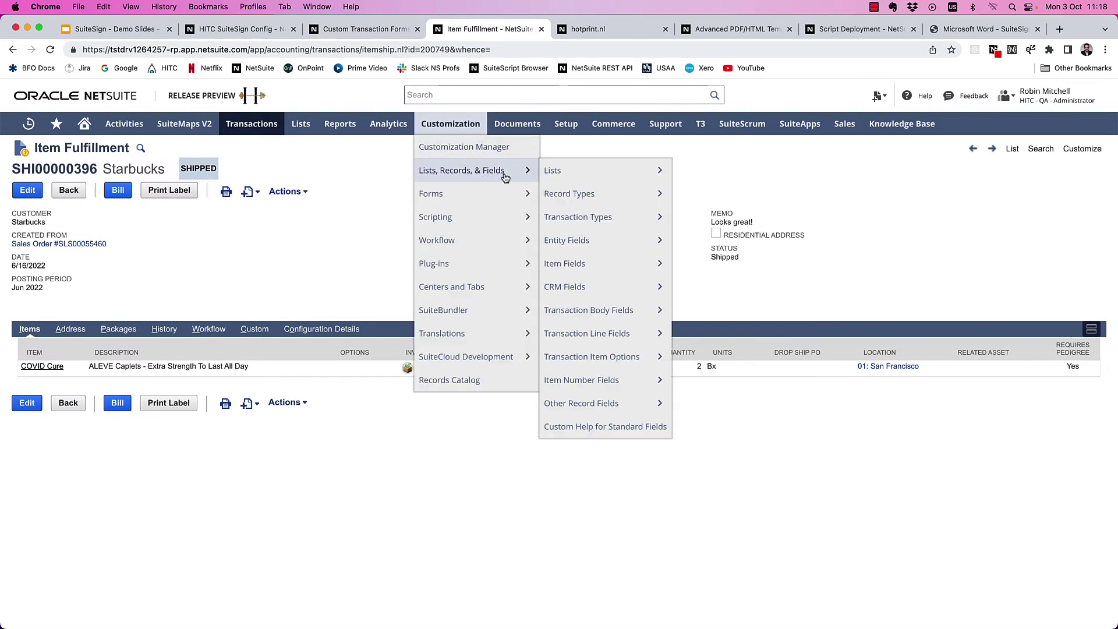
pyautogui.keyDown('super'); pyautogui.click(589, 310); pyautogui.keyUp('super')
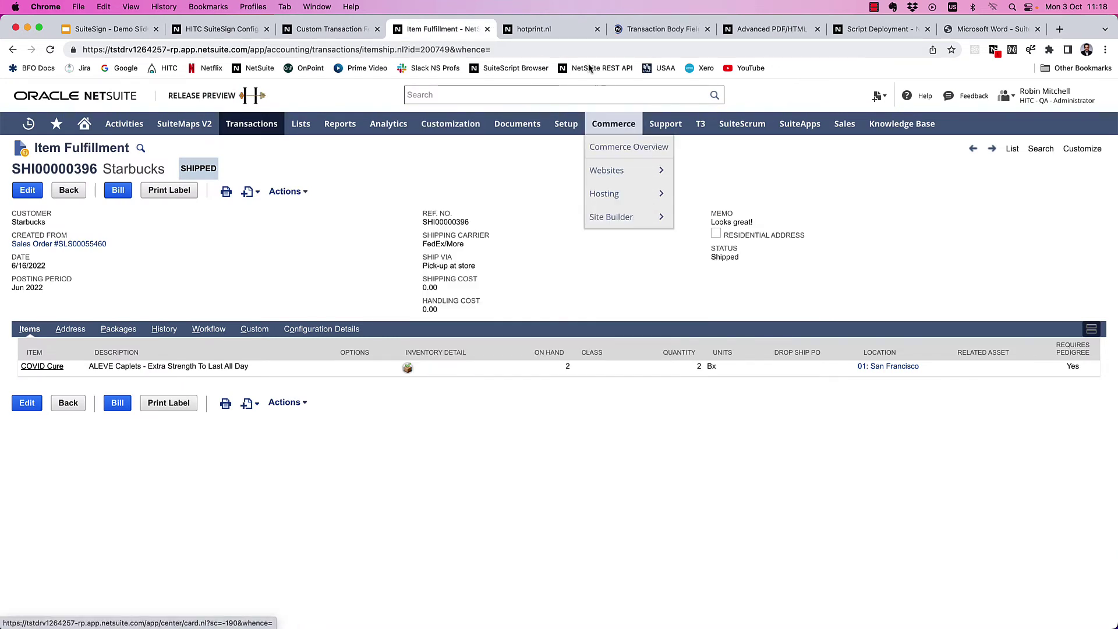
pyautogui.click(679, 32)
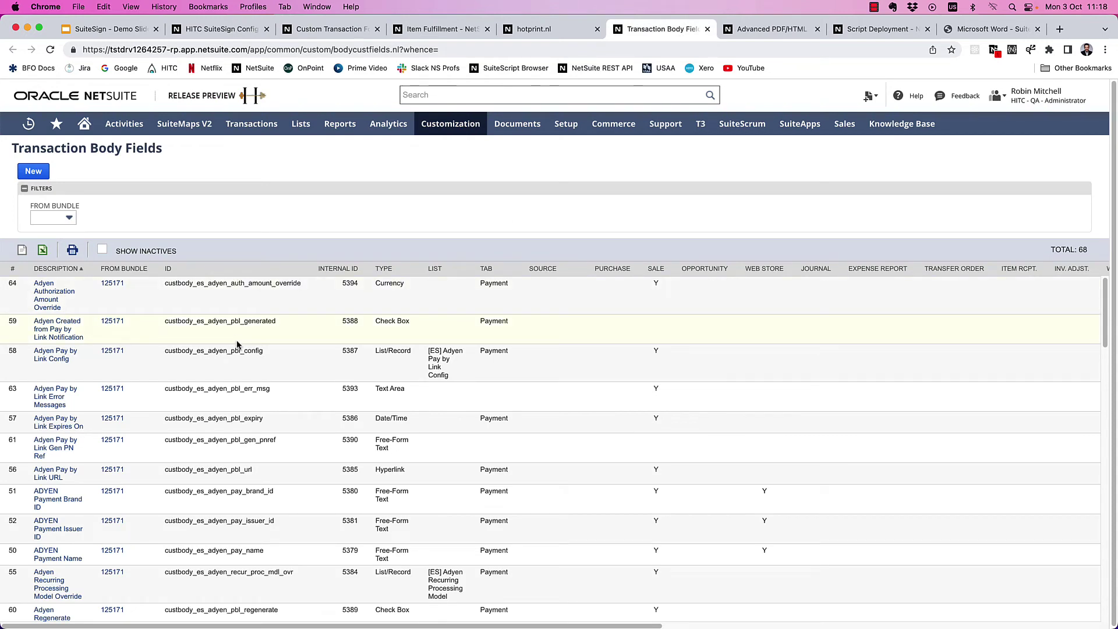
# Find Signature Data - Second and copy its field ID custbody_second_signature.
pyautogui.press('super+f')
pyautogui.write('signature')
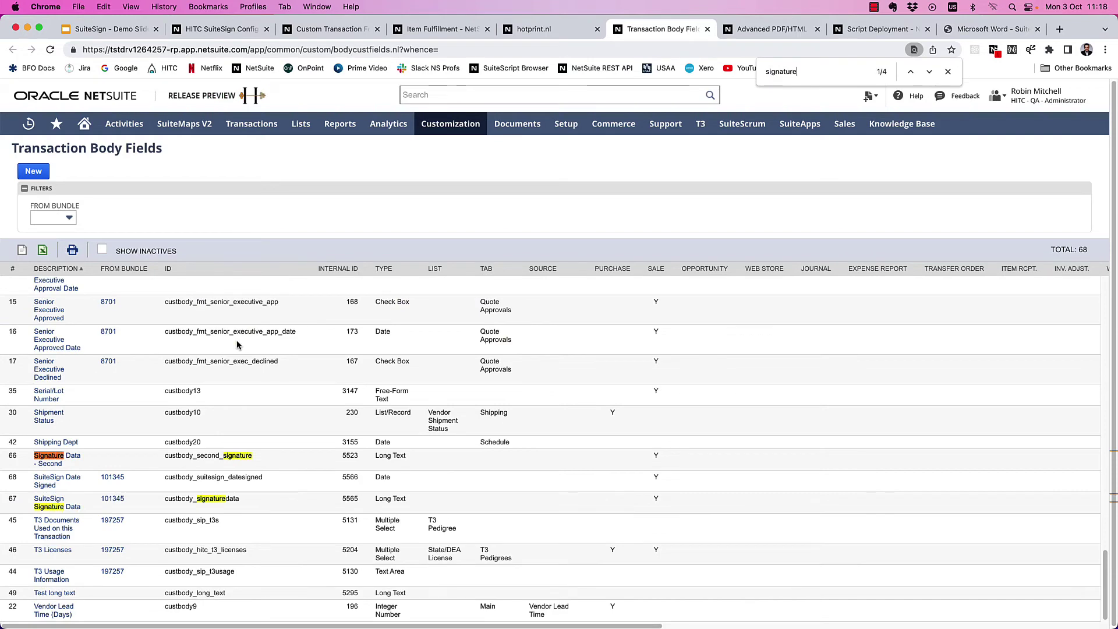
pyautogui.click(51, 459)
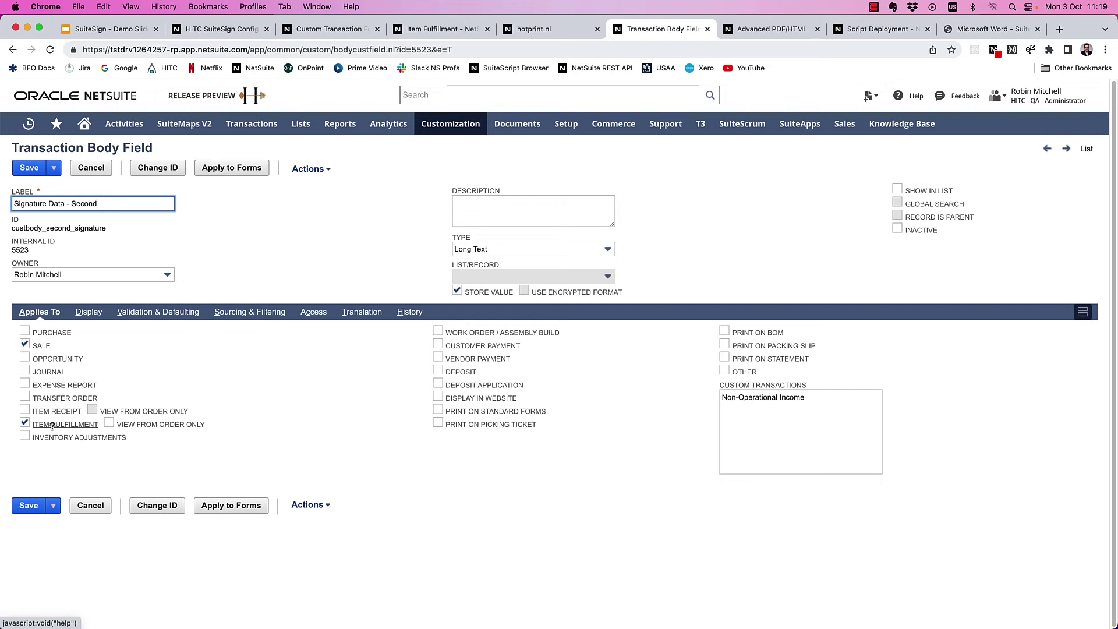
pyautogui.doubleClick(83, 229)
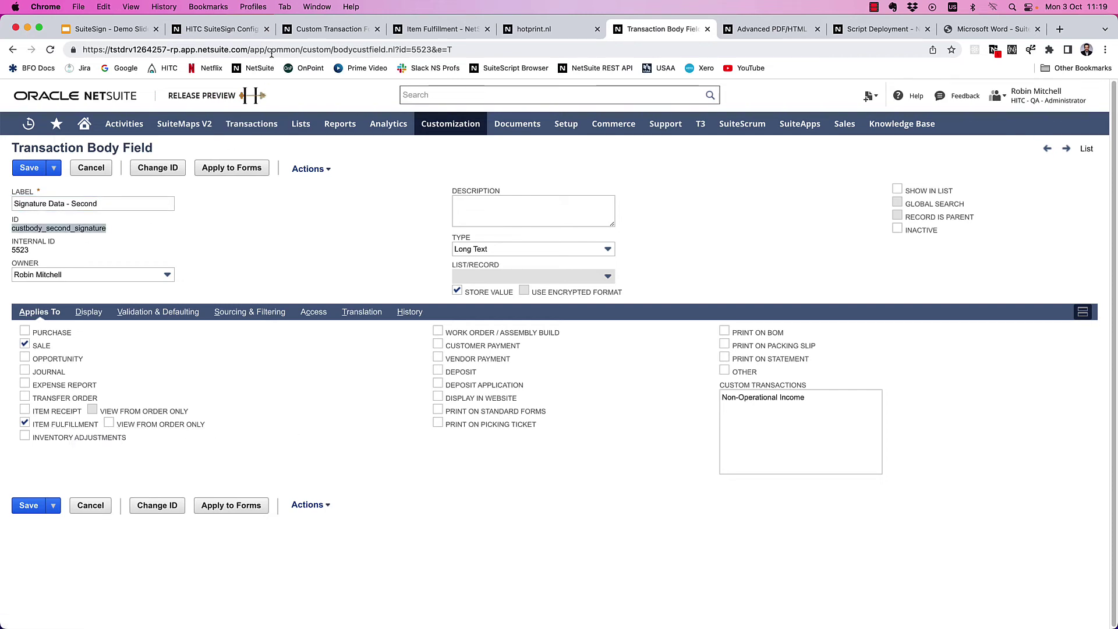
pyautogui.click(242, 30)
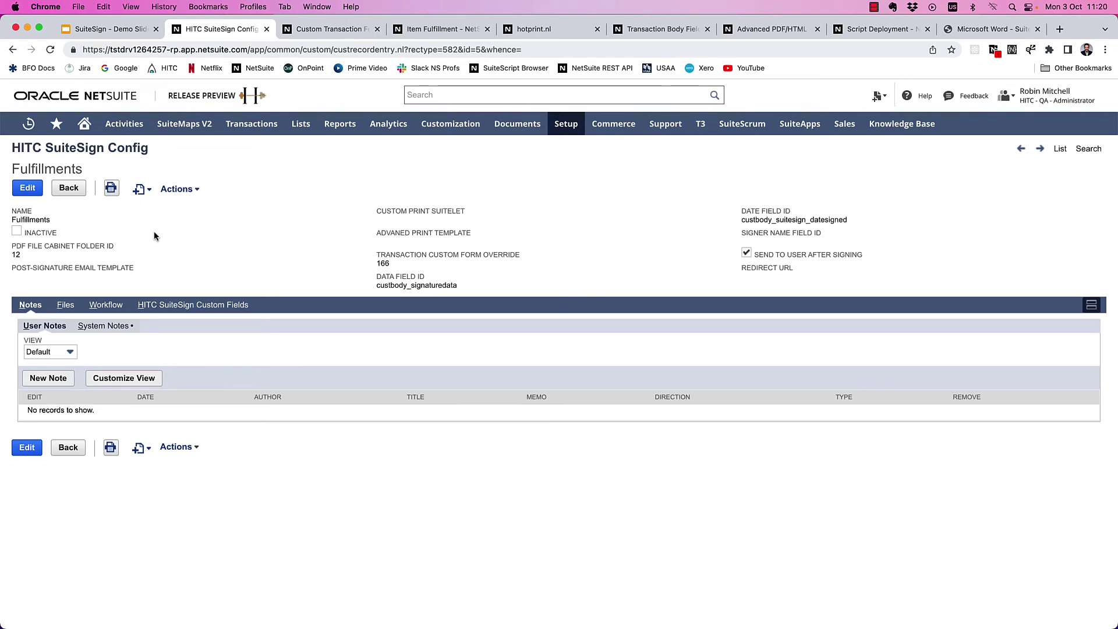
# Save a copy named 'Fulfillments - Employee' using custbody_second_signature, no date field, Send to User unchecked.
pyautogui.click(181, 189)
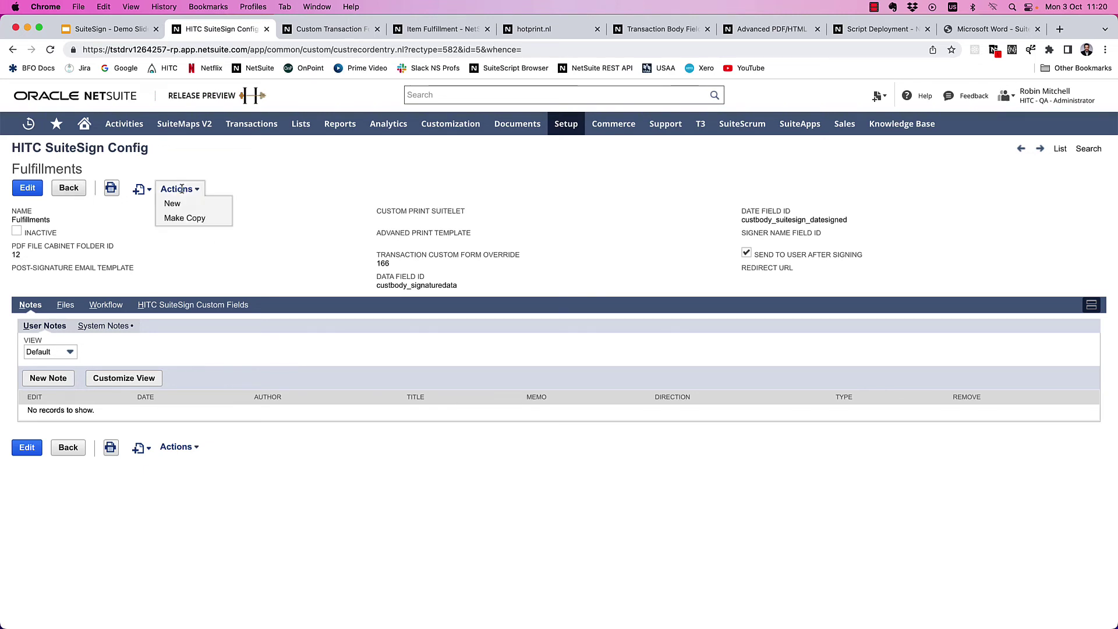
pyautogui.click(184, 218)
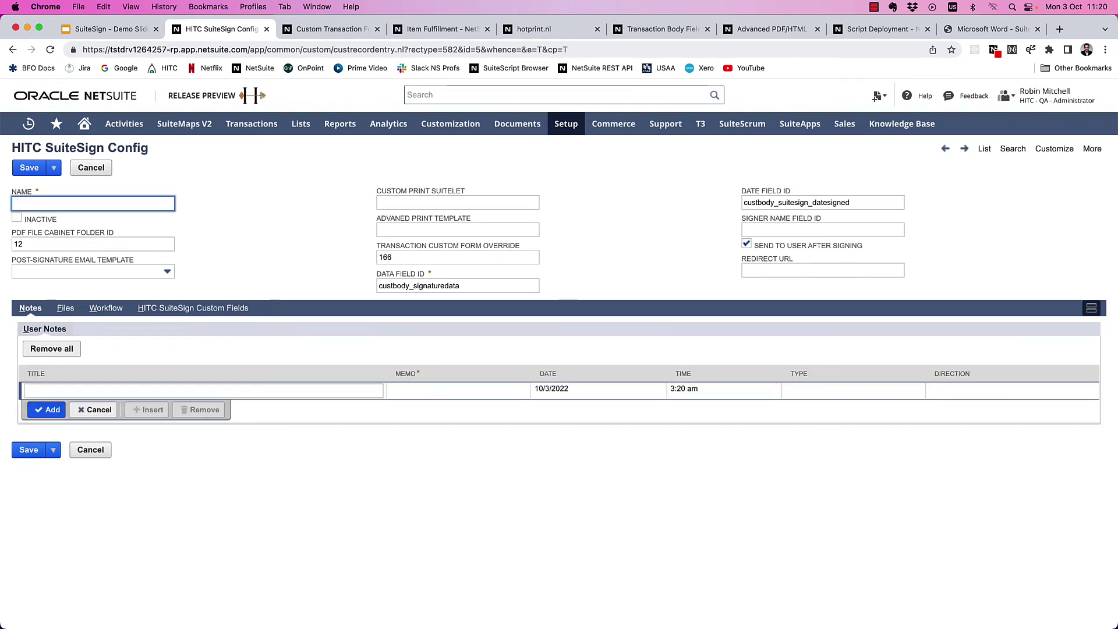
pyautogui.write('Fulfillments - Employee')
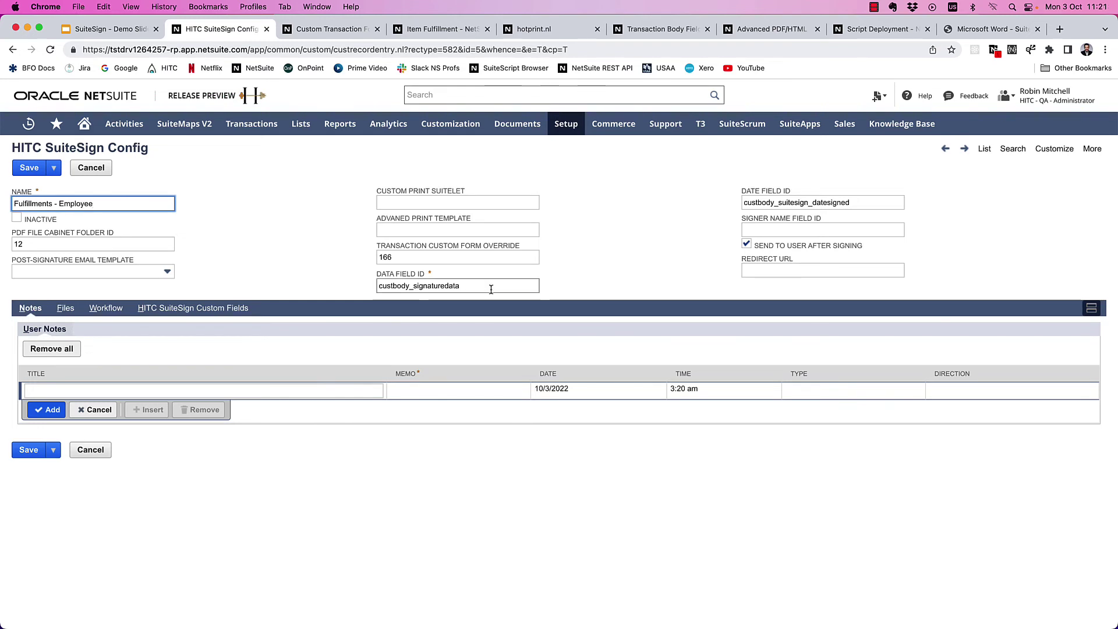
pyautogui.moveTo(492, 286); pyautogui.dragTo(323, 289)
pyautogui.press('cmd+v')
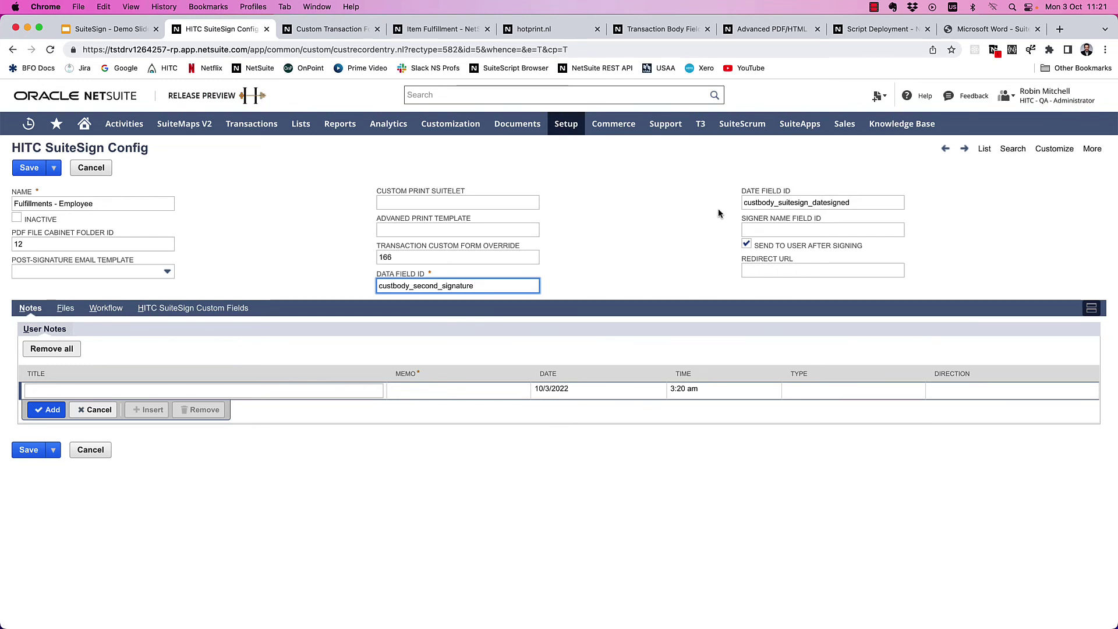
pyautogui.doubleClick(806, 204)
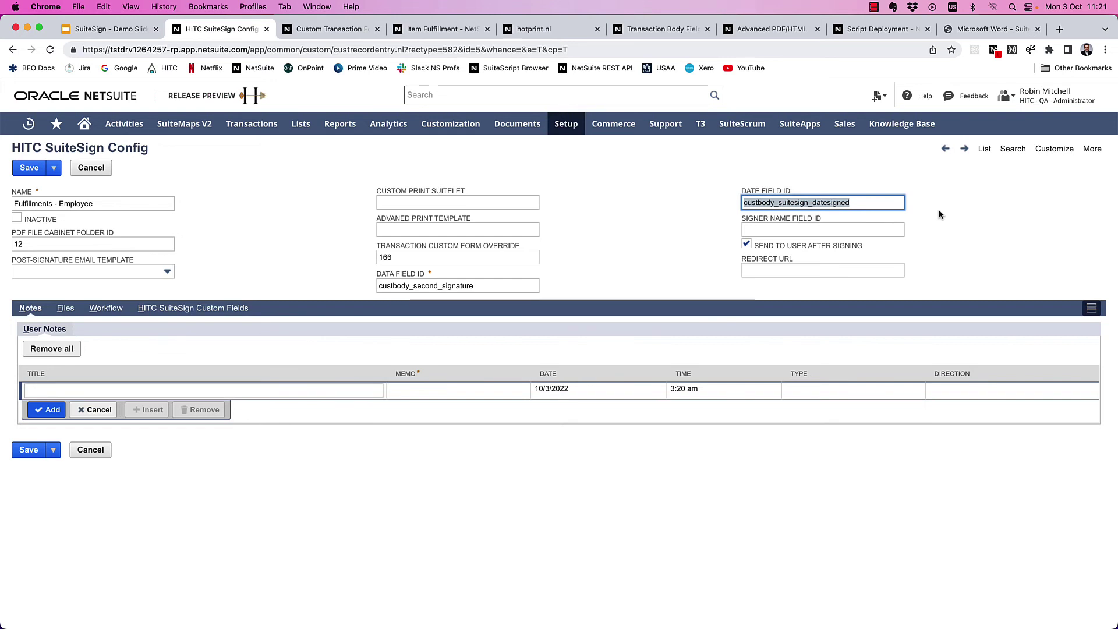
pyautogui.press('BackSpace')
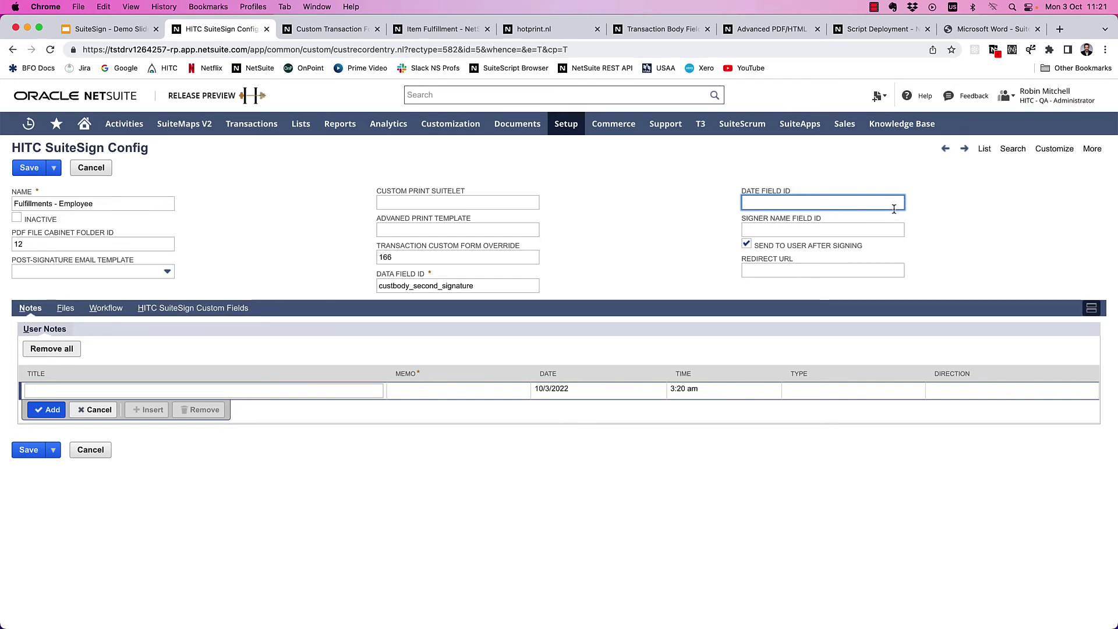
pyautogui.click(745, 243)
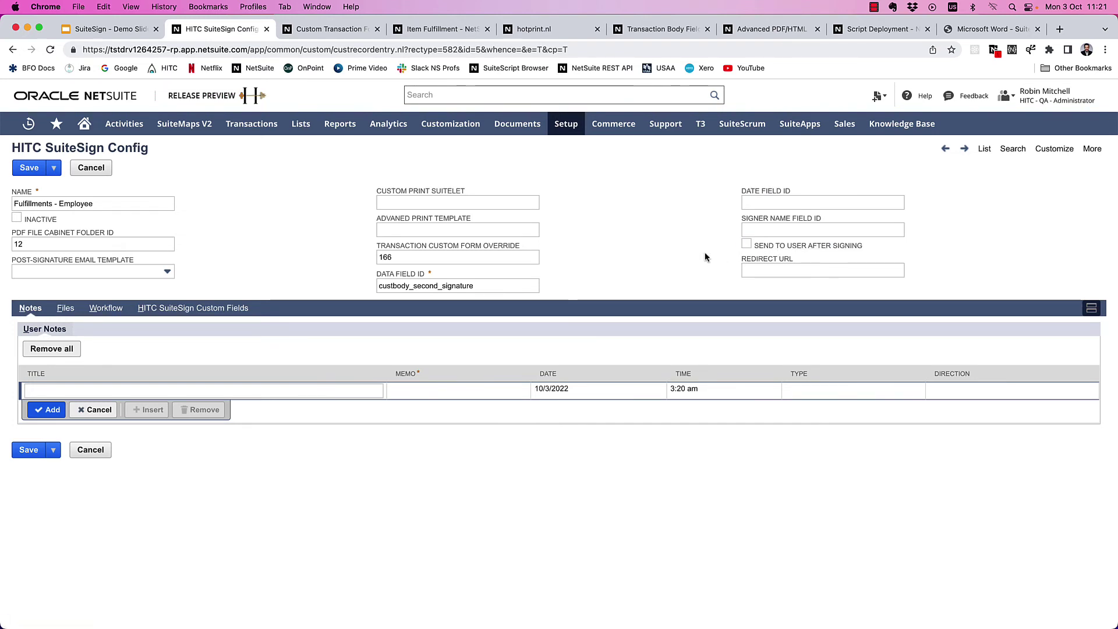
pyautogui.click(26, 169)
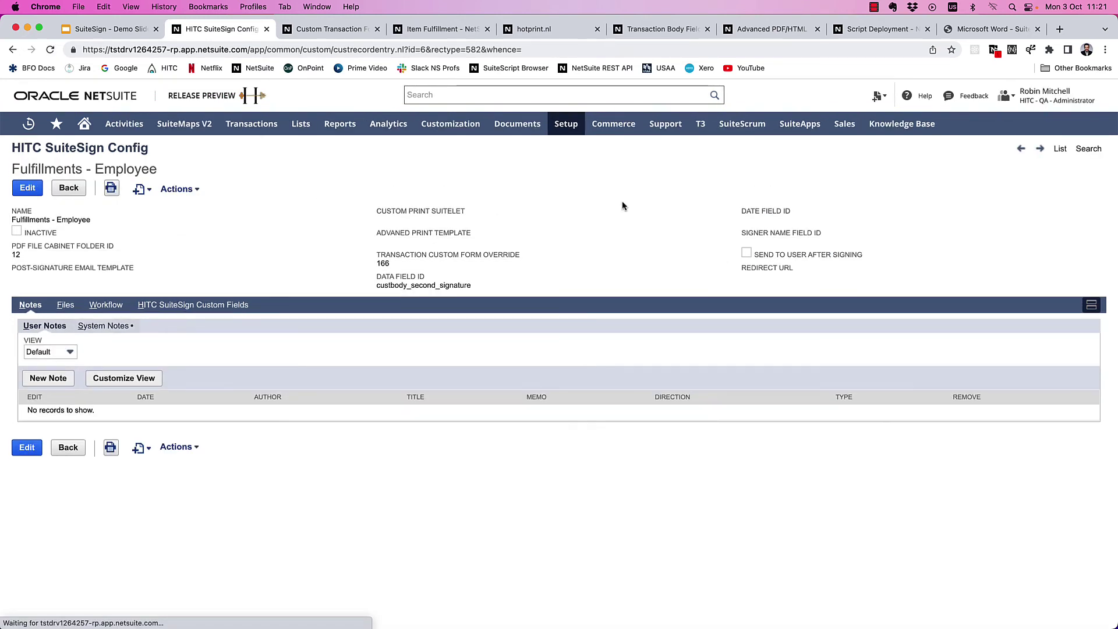
# Open the SuiteSign user event script's Item Fulfillment deployment for editing.
pyautogui.click(899, 29)
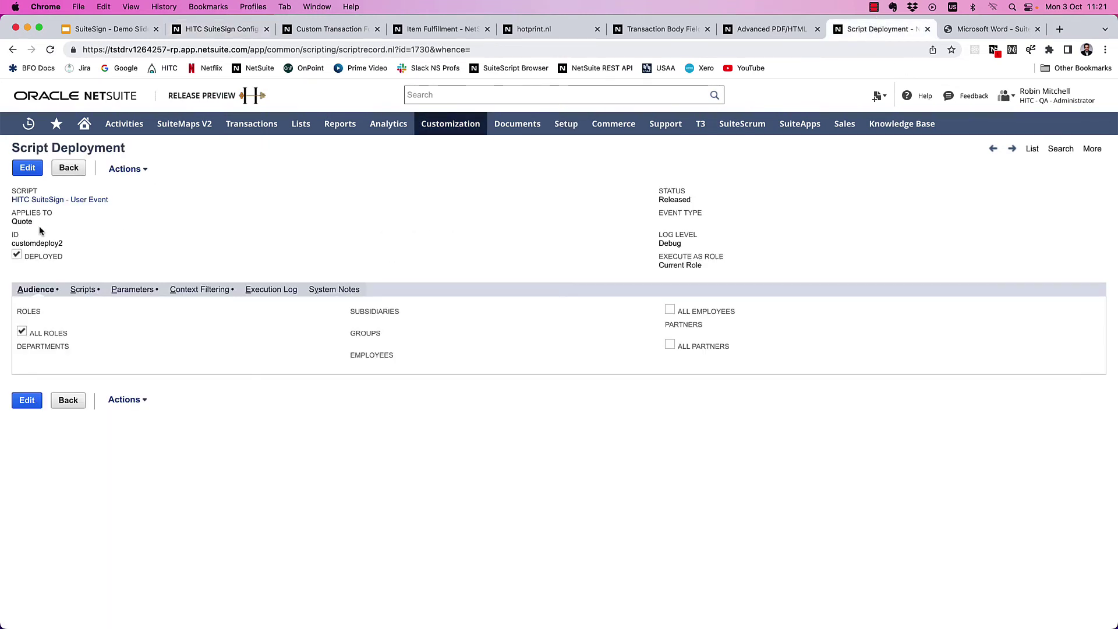
pyautogui.click(44, 200)
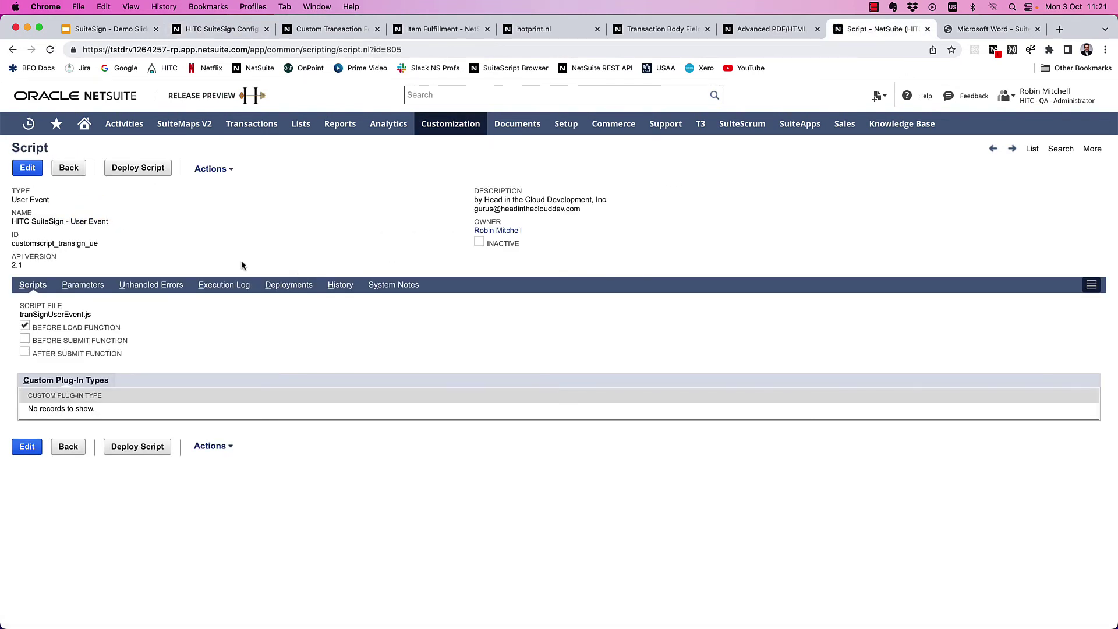
pyautogui.click(303, 285)
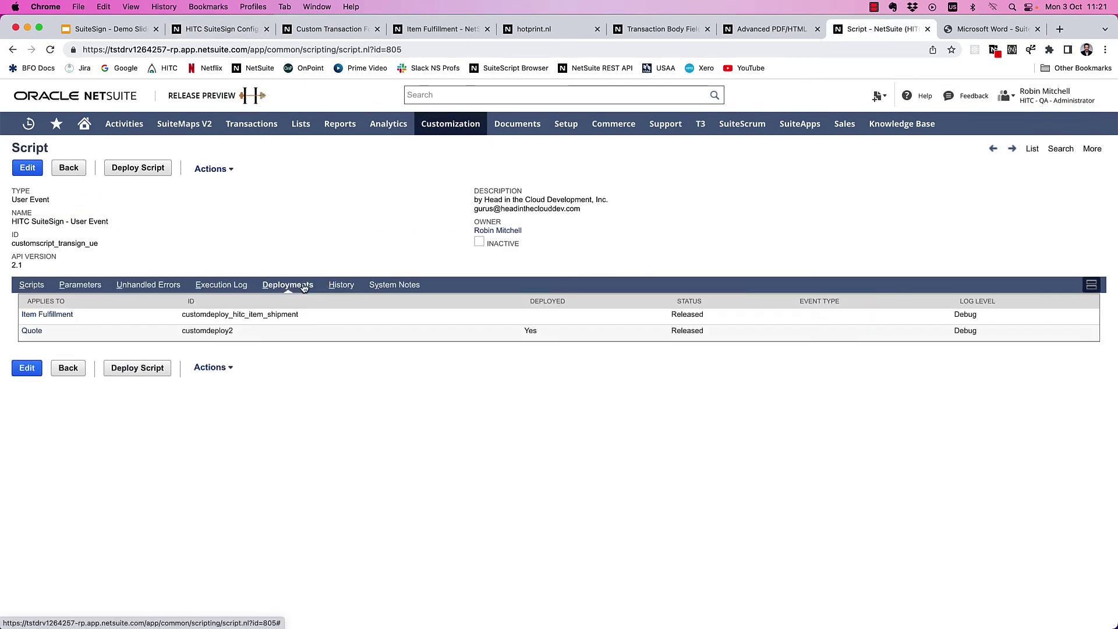
pyautogui.click(52, 318)
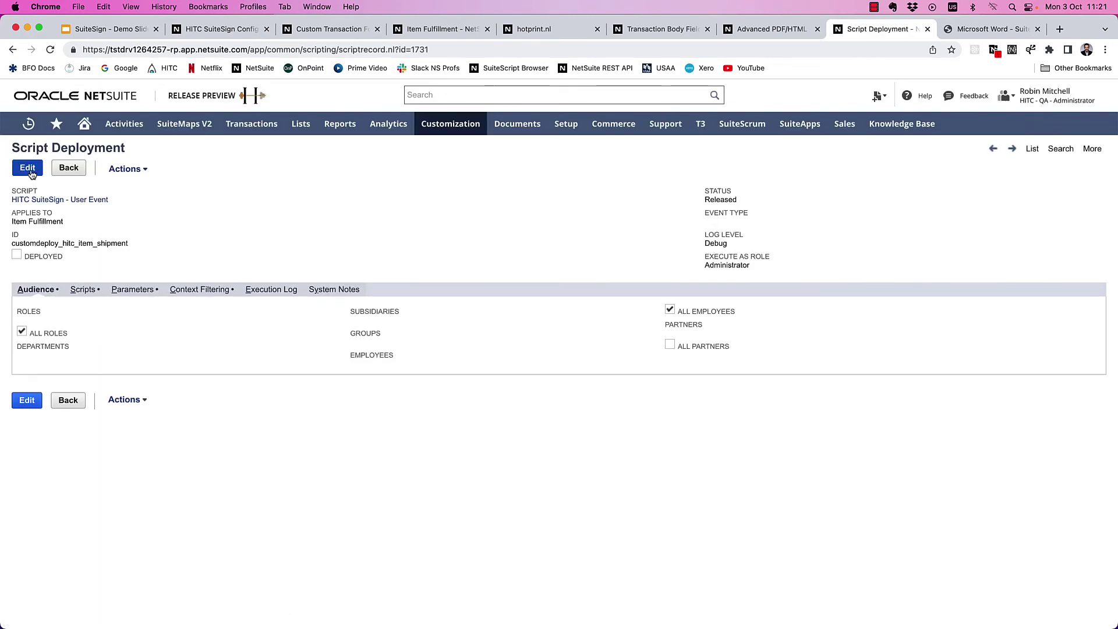
pyautogui.click(28, 168)
# Mark it Deployed with Configuration Fulfillments, 2nd Configuration Fulfillments - Employee, button 'Employee Signature', and save.
pyautogui.click(16, 261)
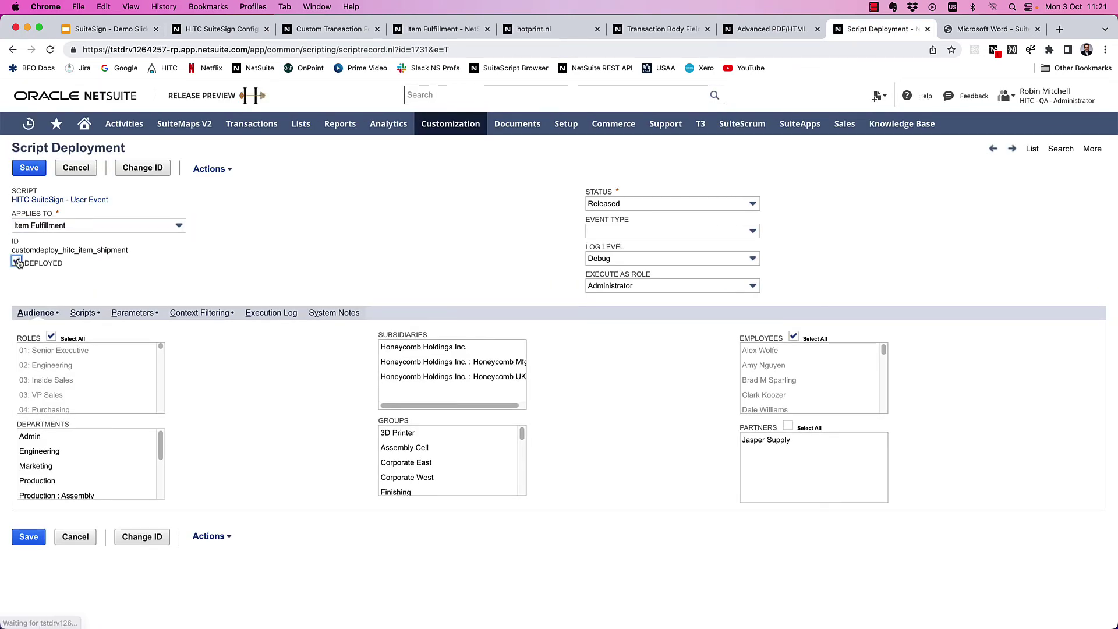
pyautogui.click(127, 315)
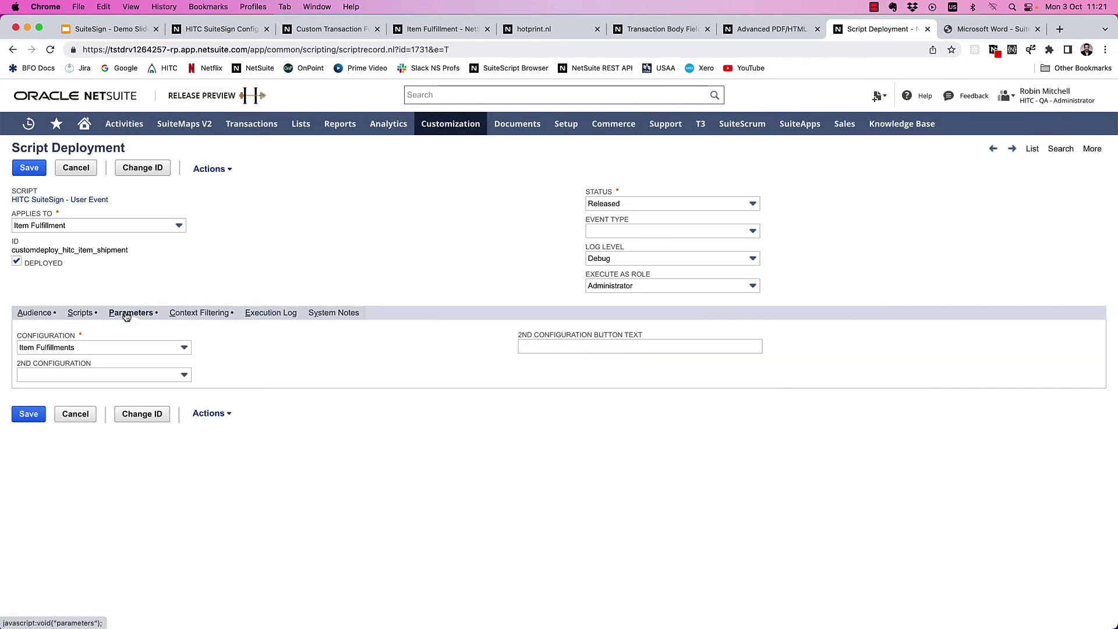
pyautogui.click(115, 347)
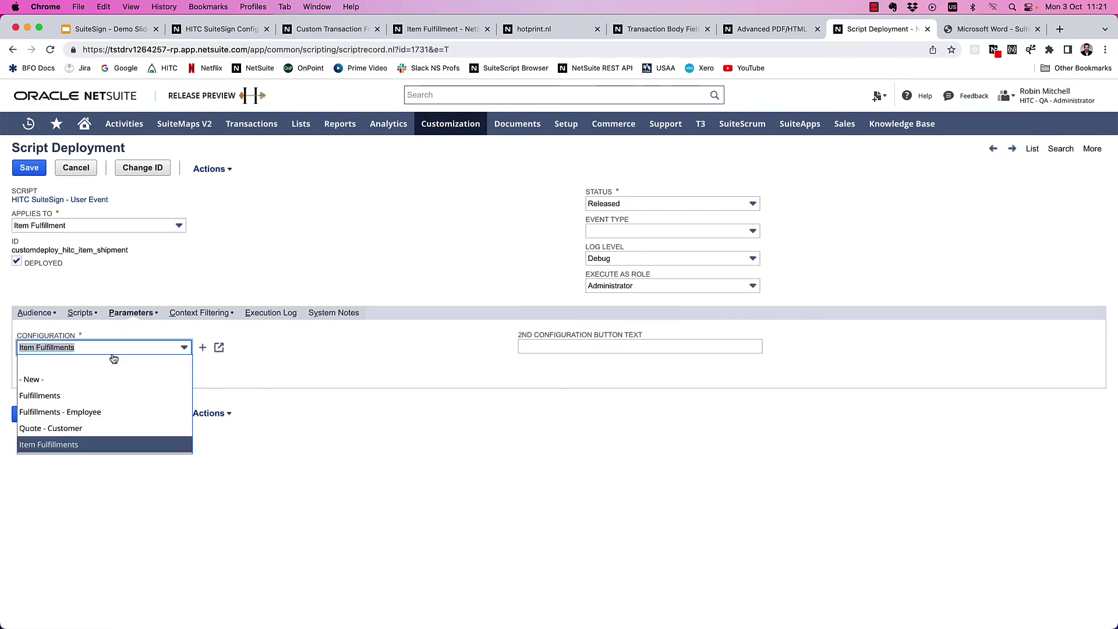
pyautogui.click(100, 397)
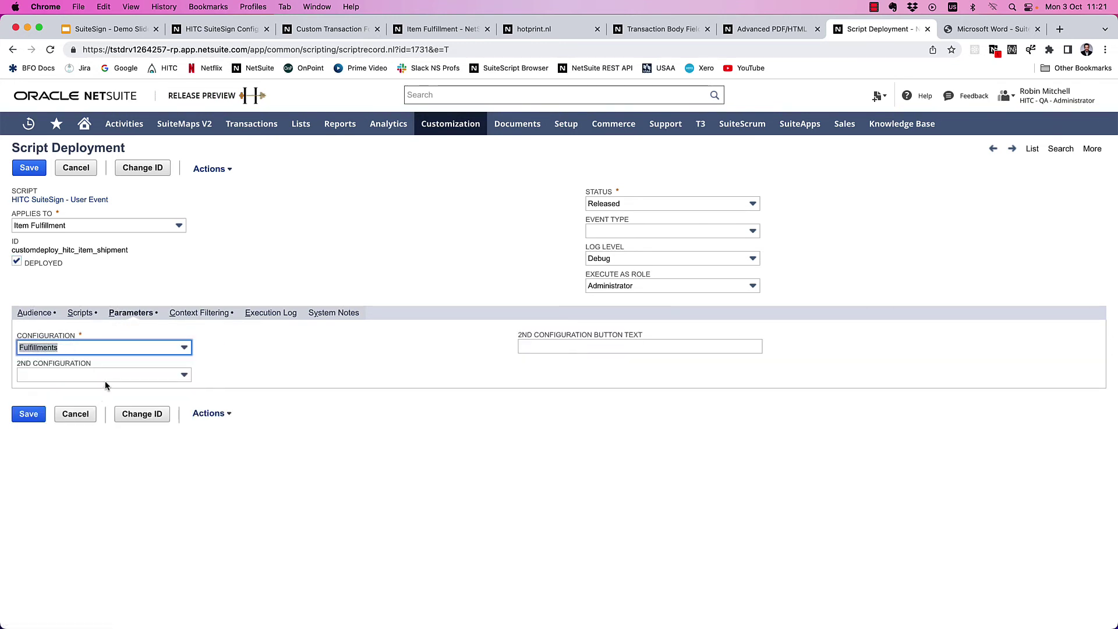
pyautogui.click(69, 377)
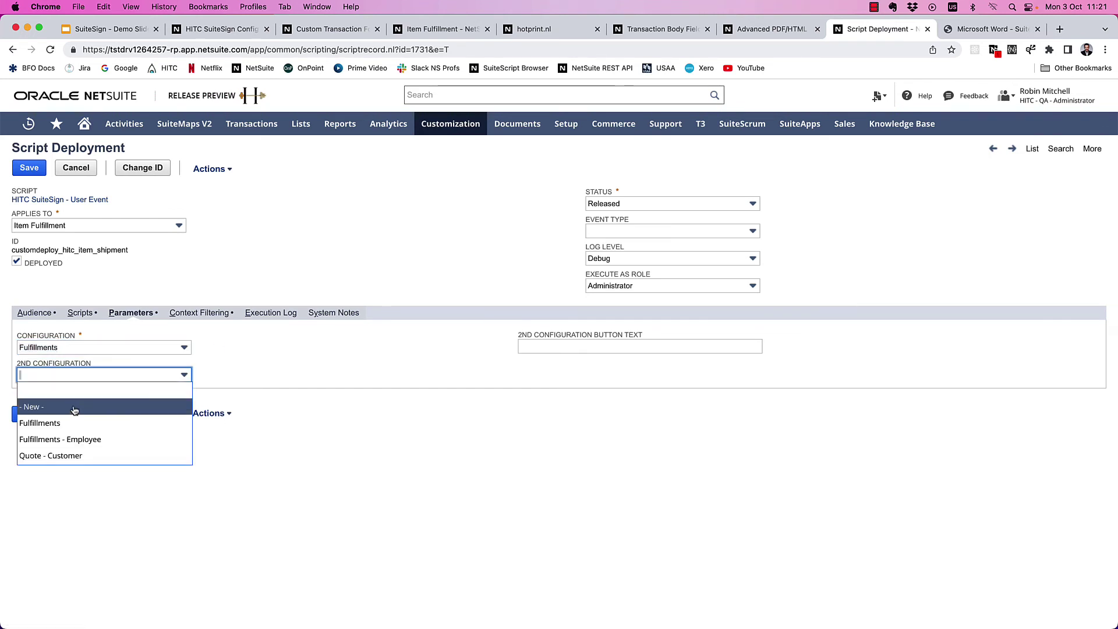
pyautogui.click(76, 436)
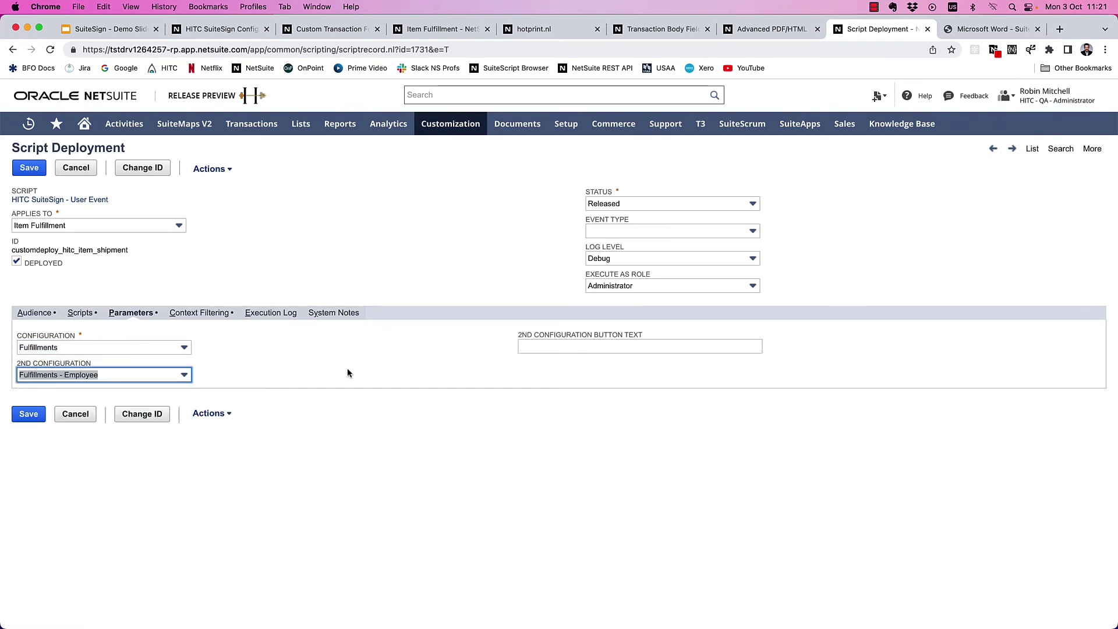
pyautogui.click(554, 345)
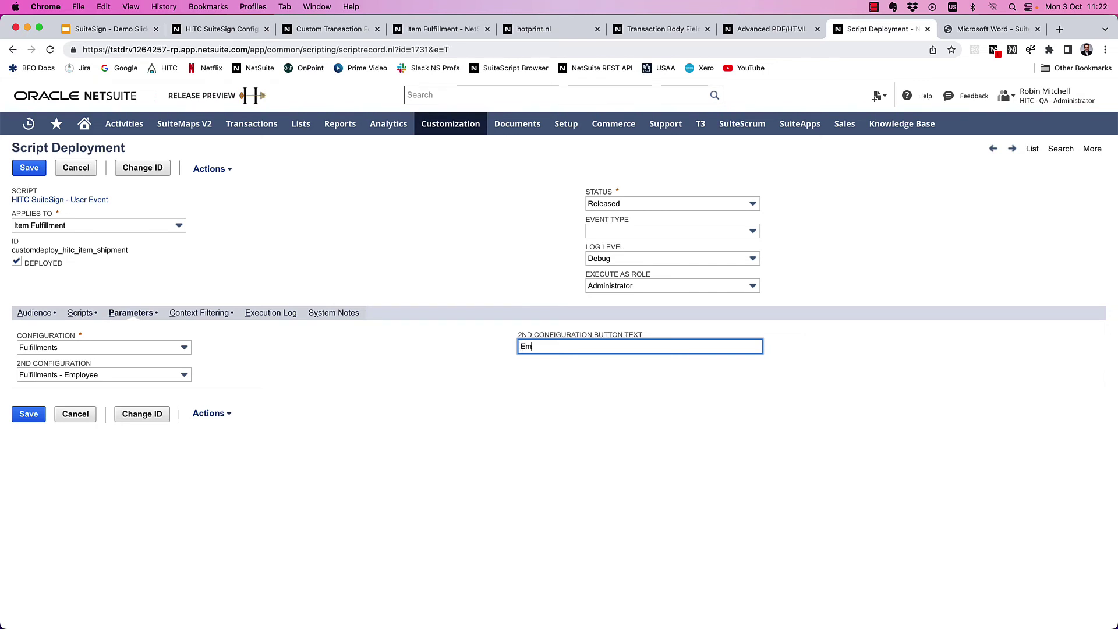
pyautogui.write('e Signature')
pyautogui.click(29, 168)
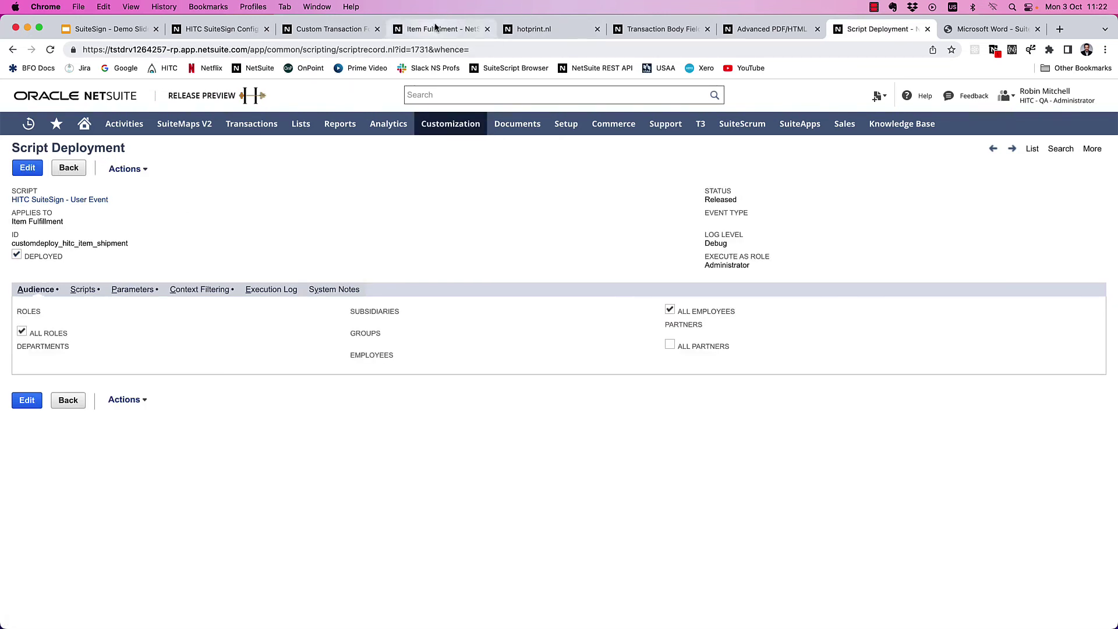
# Close the packing slip preview and reload fulfillment SHI00000396 to show the signing buttons.
pyautogui.click(438, 29)
pyautogui.click(596, 29)
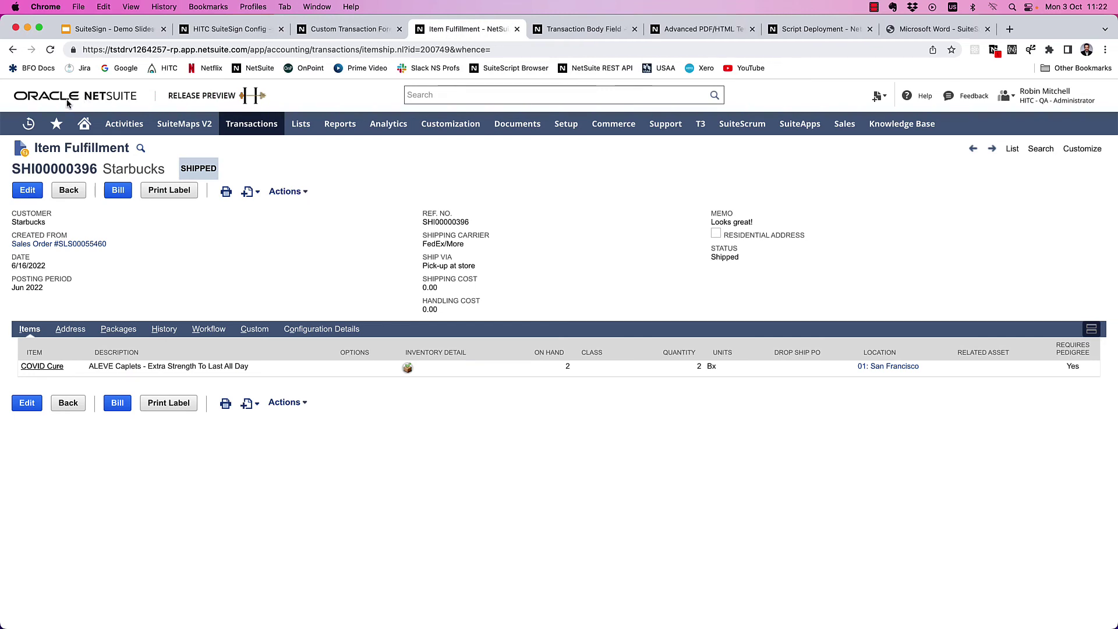
pyautogui.click(51, 52)
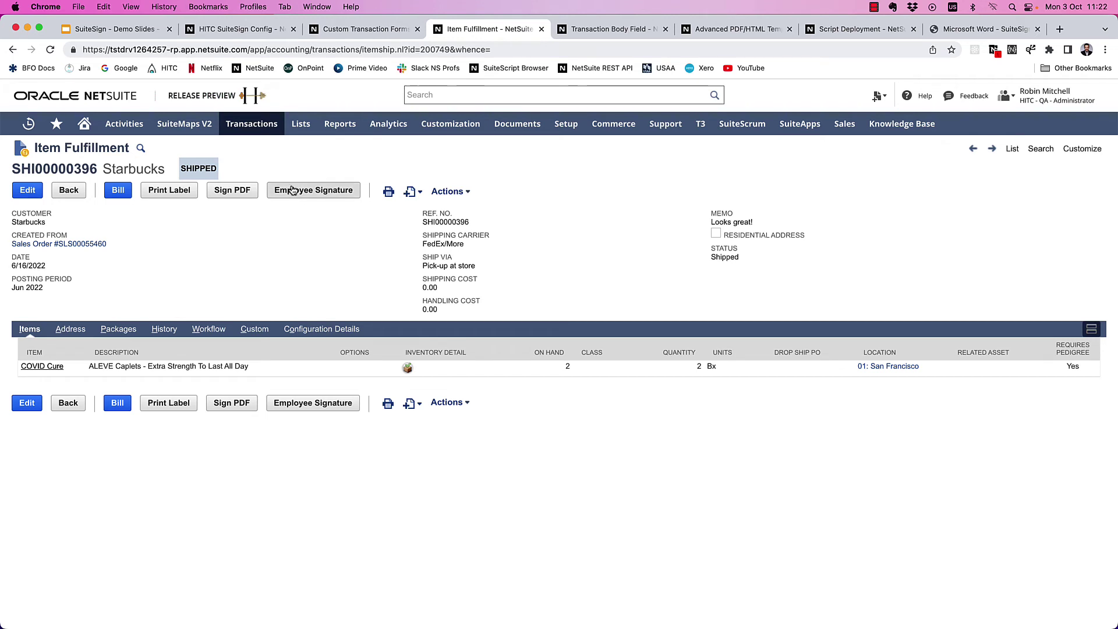
# Draw the customer's signature on the Sign PDF page and apply it to the packing slip.
pyautogui.click(233, 191)
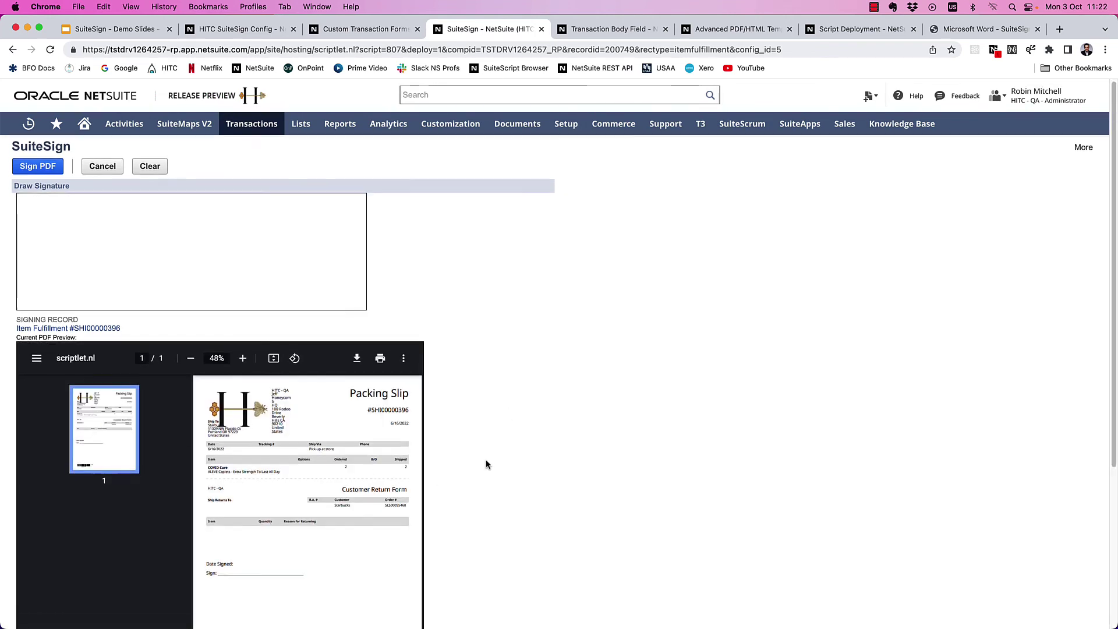
pyautogui.scroll(-2, 292, 479)
pyautogui.scroll(2, 554, 457)
pyautogui.moveTo(68, 220)
pyautogui.mouseDown()
pyautogui.moveTo(67, 275)
pyautogui.moveTo(93, 256)
pyautogui.moveTo(84, 285)
pyautogui.moveTo(76, 280)
pyautogui.mouseUp()
pyautogui.moveTo(167, 256); pyautogui.dragTo(161, 261)
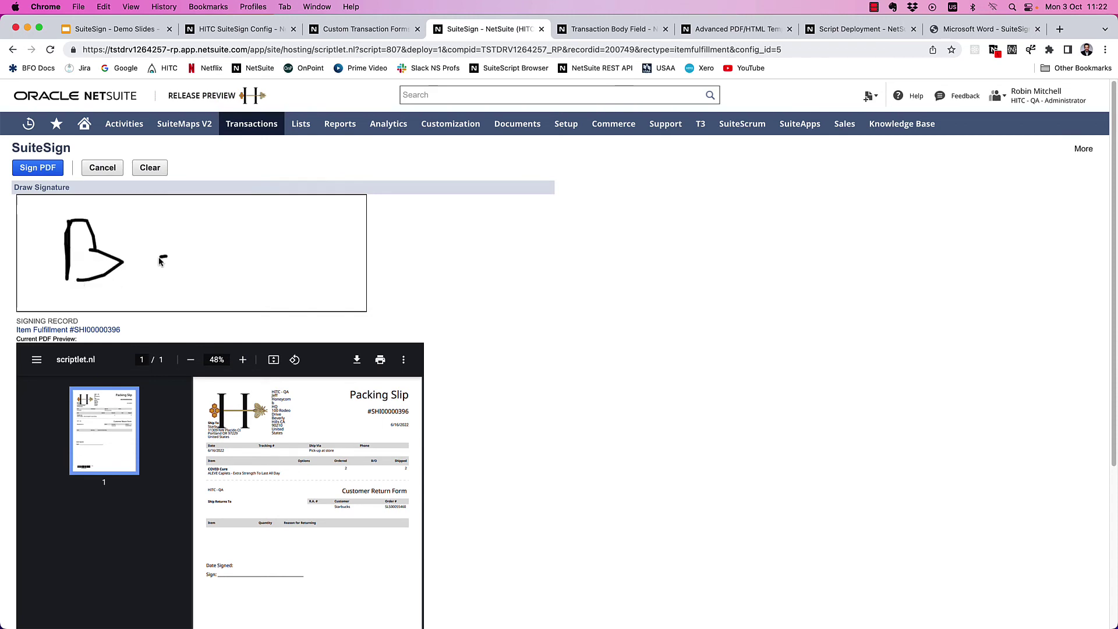
pyautogui.moveTo(233, 217)
pyautogui.mouseDown()
pyautogui.moveTo(247, 285)
pyautogui.moveTo(230, 285)
pyautogui.mouseUp()
pyautogui.click(37, 168)
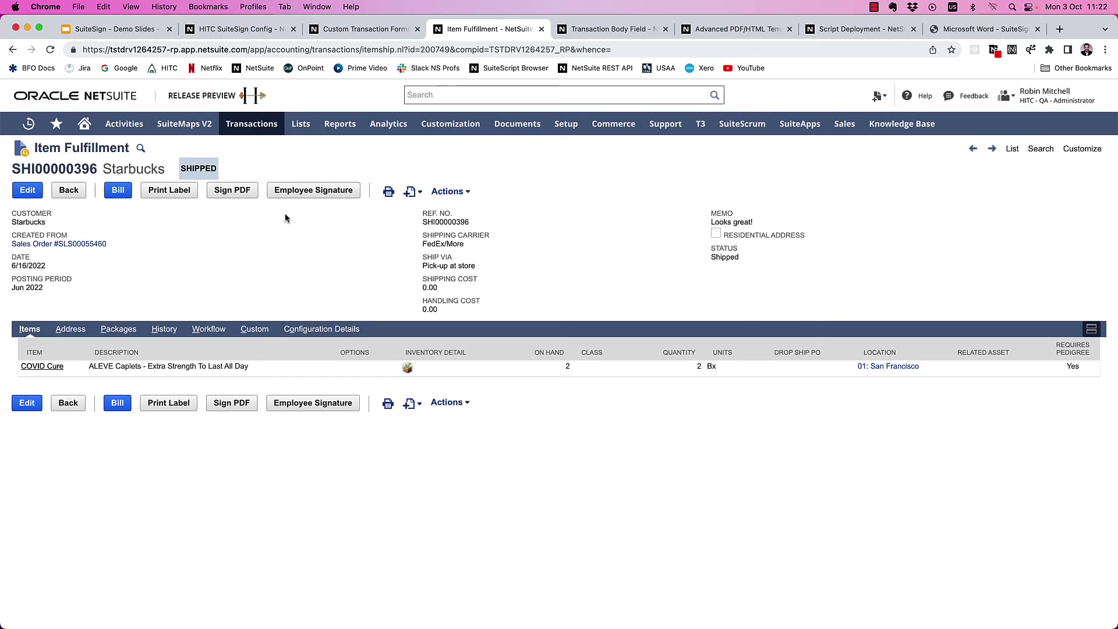
# Draw the employee's signature on the Employee Signature page and sign the packing slip PDF.
pyautogui.click(294, 197)
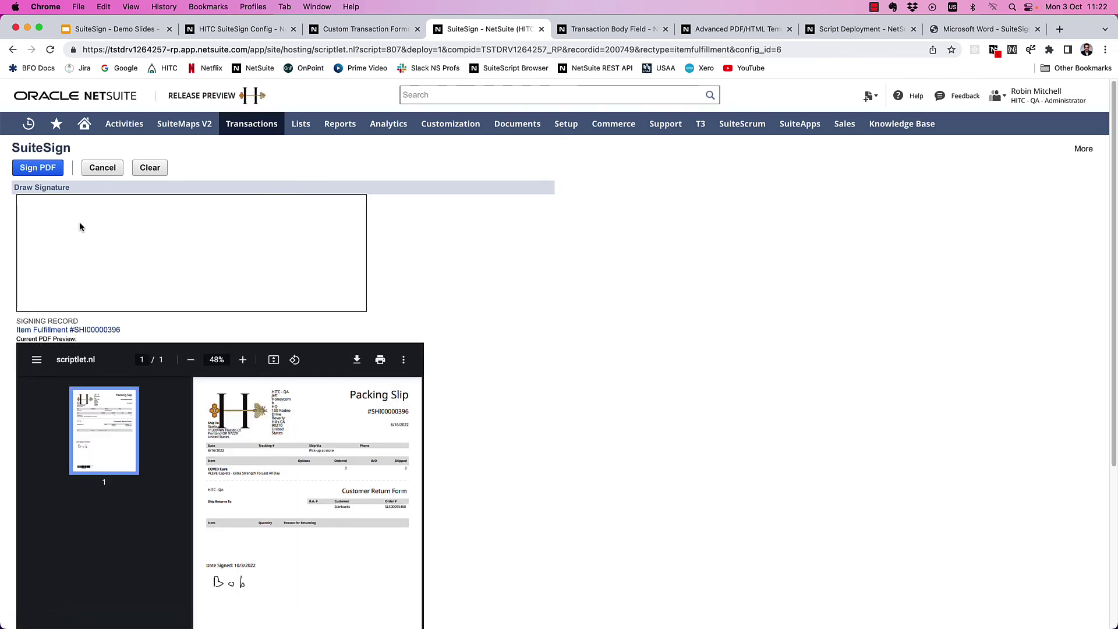
pyautogui.moveTo(84, 218)
pyautogui.mouseDown()
pyautogui.moveTo(83, 232)
pyautogui.moveTo(41, 249)
pyautogui.moveTo(114, 254)
pyautogui.moveTo(98, 247)
pyautogui.moveTo(135, 261)
pyautogui.moveTo(142, 279)
pyautogui.moveTo(198, 256)
pyautogui.moveTo(219, 292)
pyautogui.mouseUp()
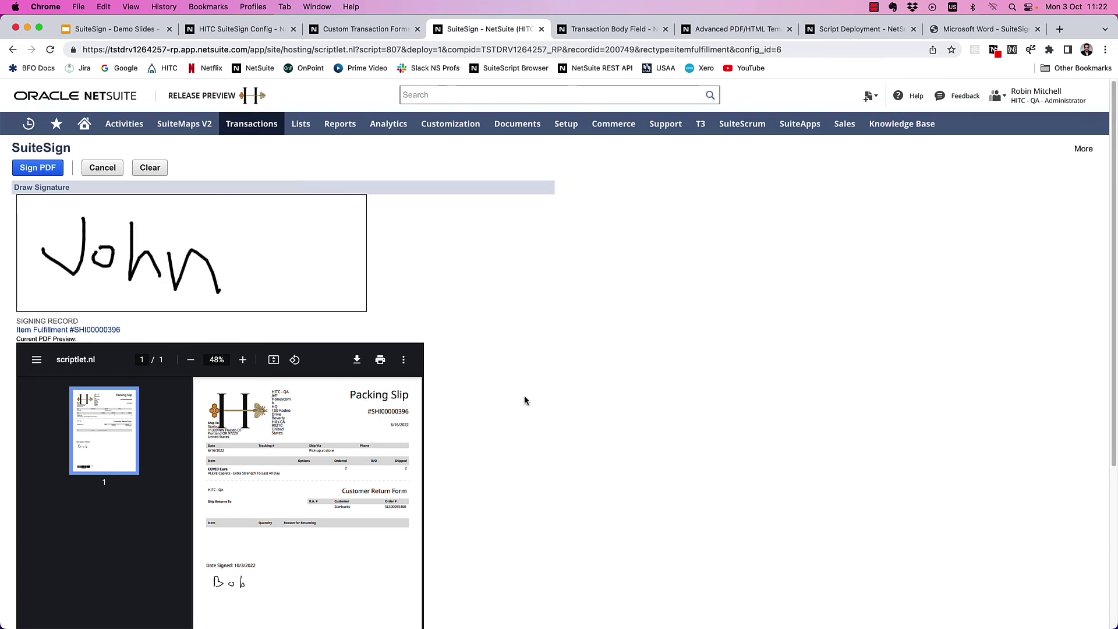
pyautogui.scroll(-1, 524, 407)
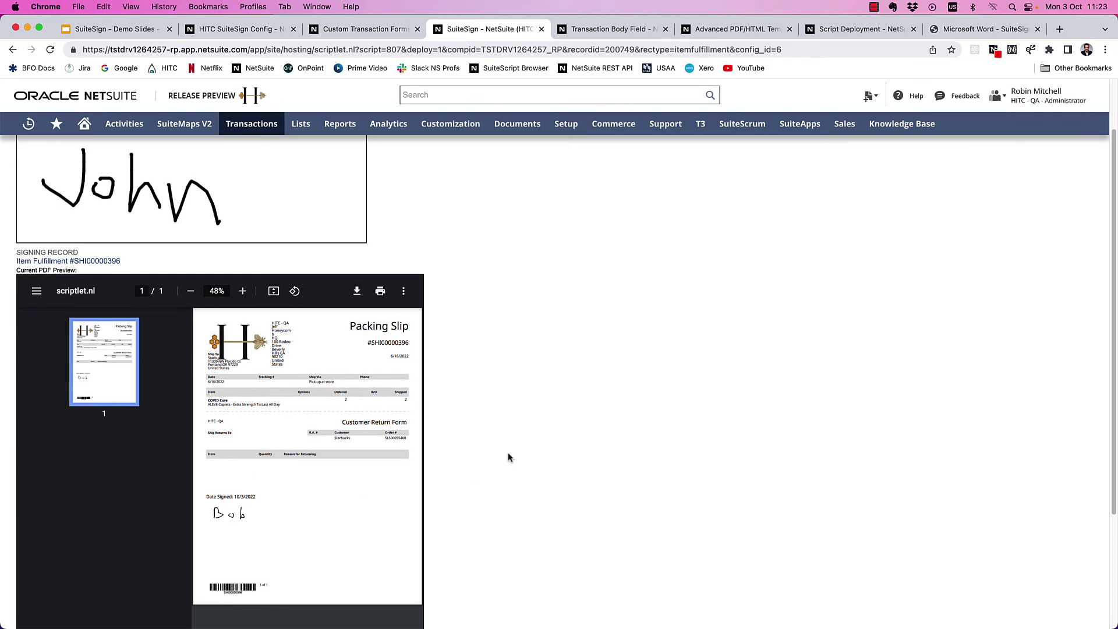
pyautogui.scroll(1, 507, 452)
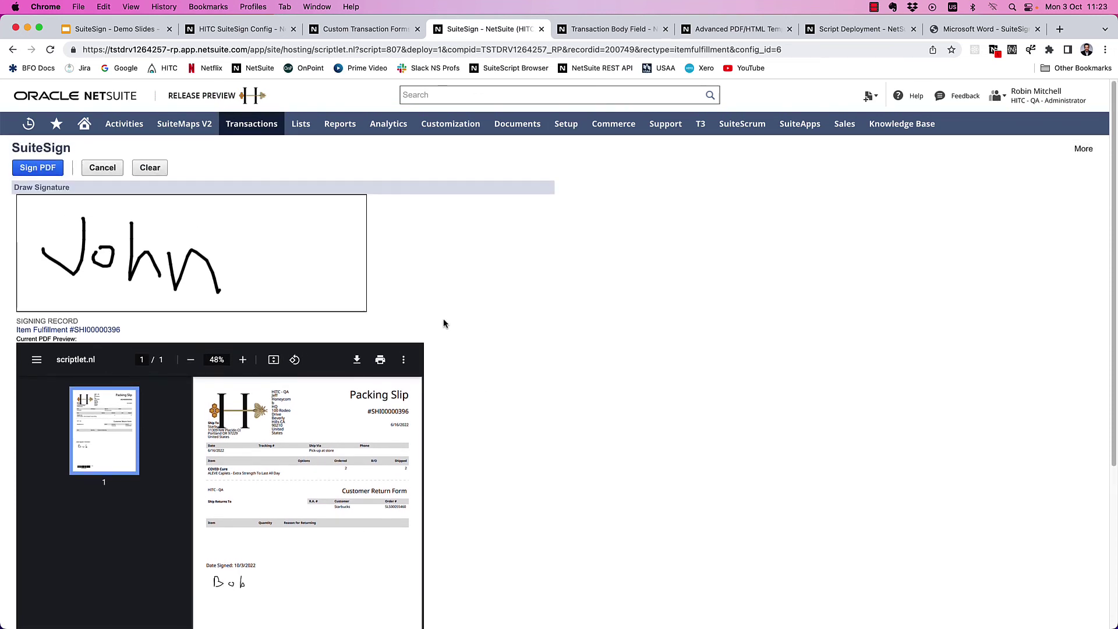
pyautogui.click(30, 170)
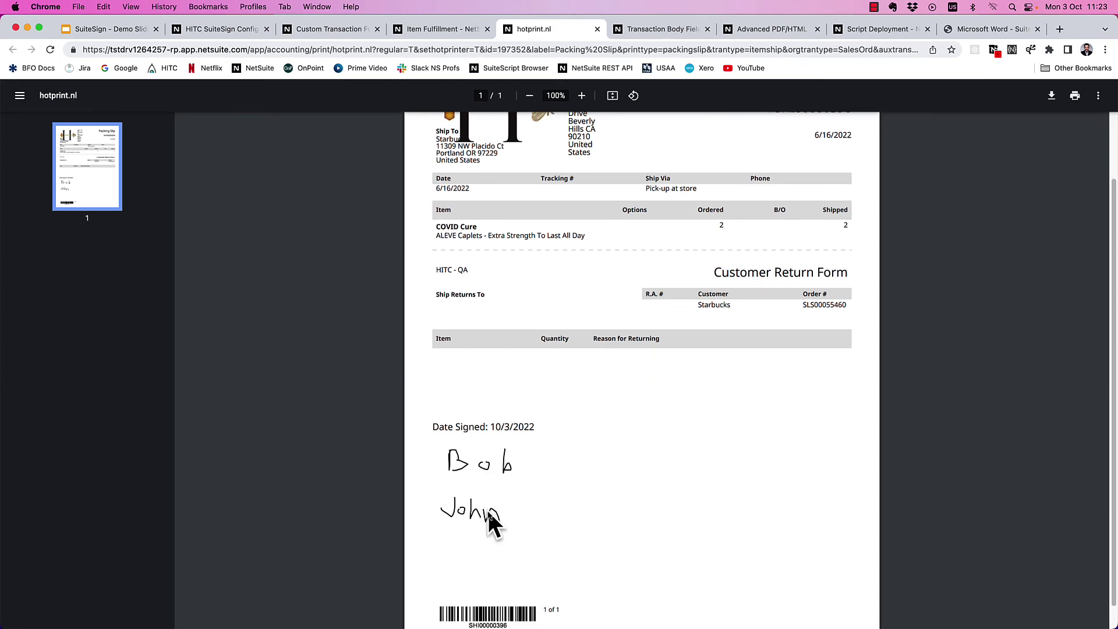
pyautogui.scroll(3, 537, 515)
pyautogui.click(597, 28)
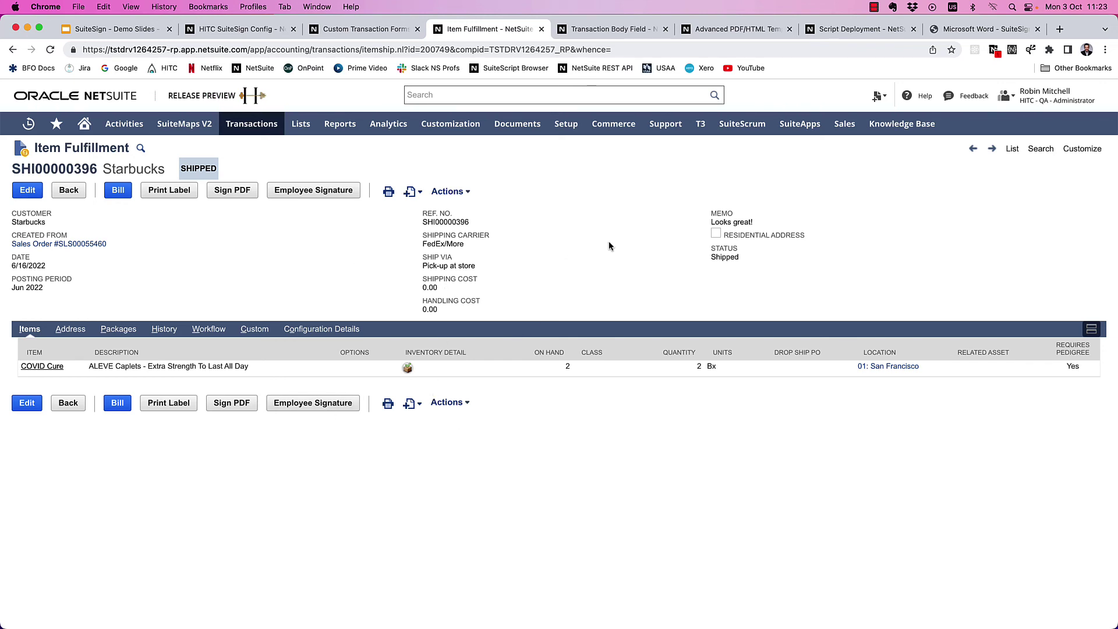
# From the SuiteSign config list, open Fulfillments and start a new HITC SuiteSign Custom Field.
pyautogui.press('super+2')
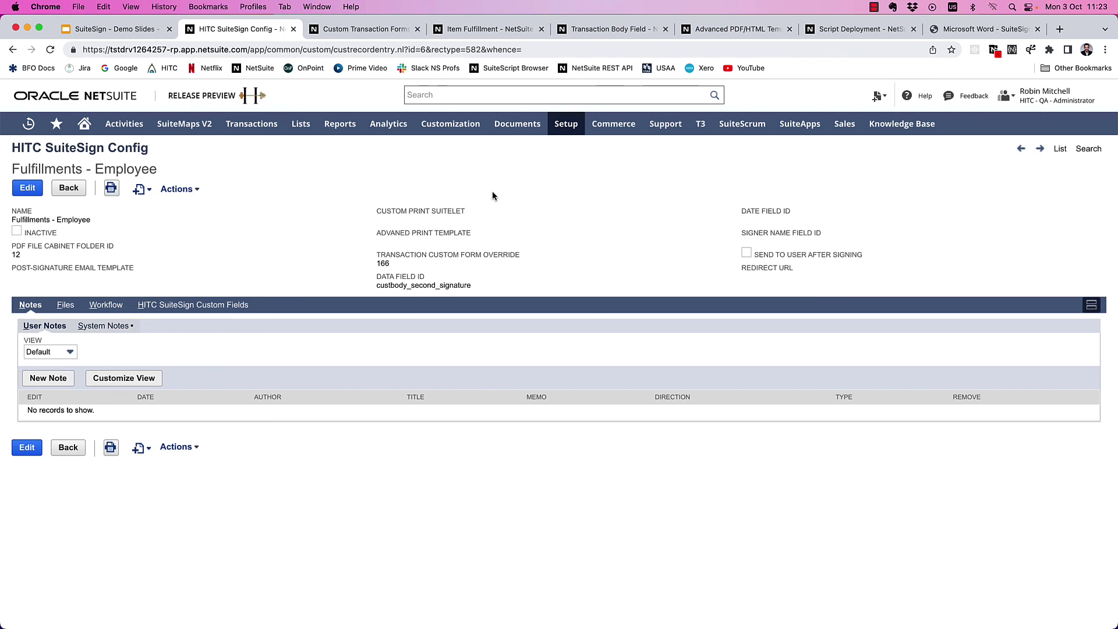
pyautogui.press('super+bracketleft')
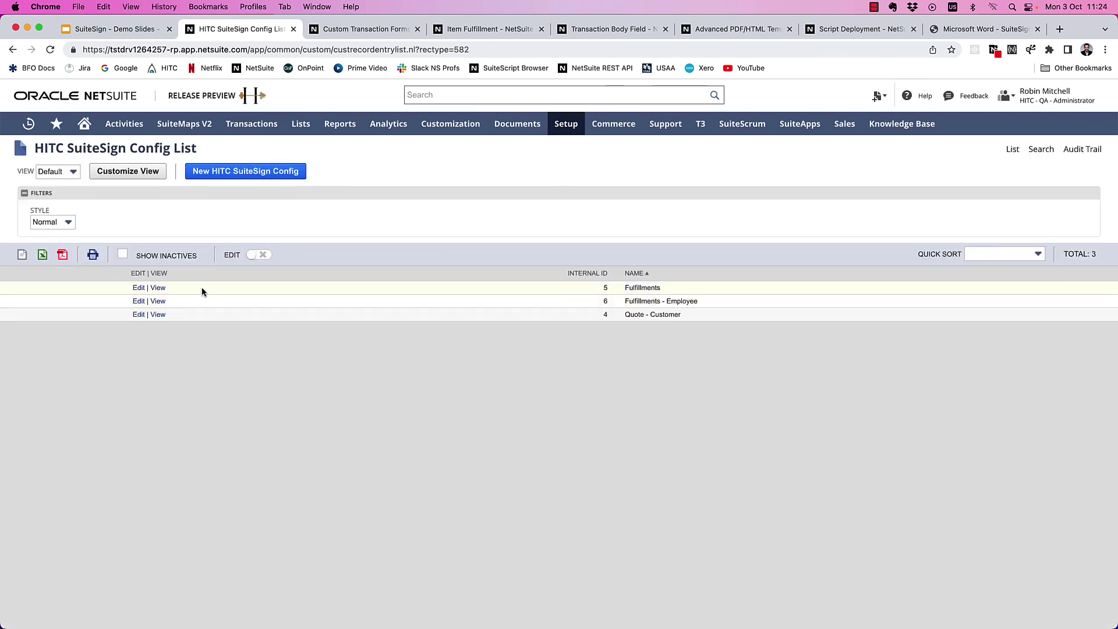
pyautogui.click(158, 287)
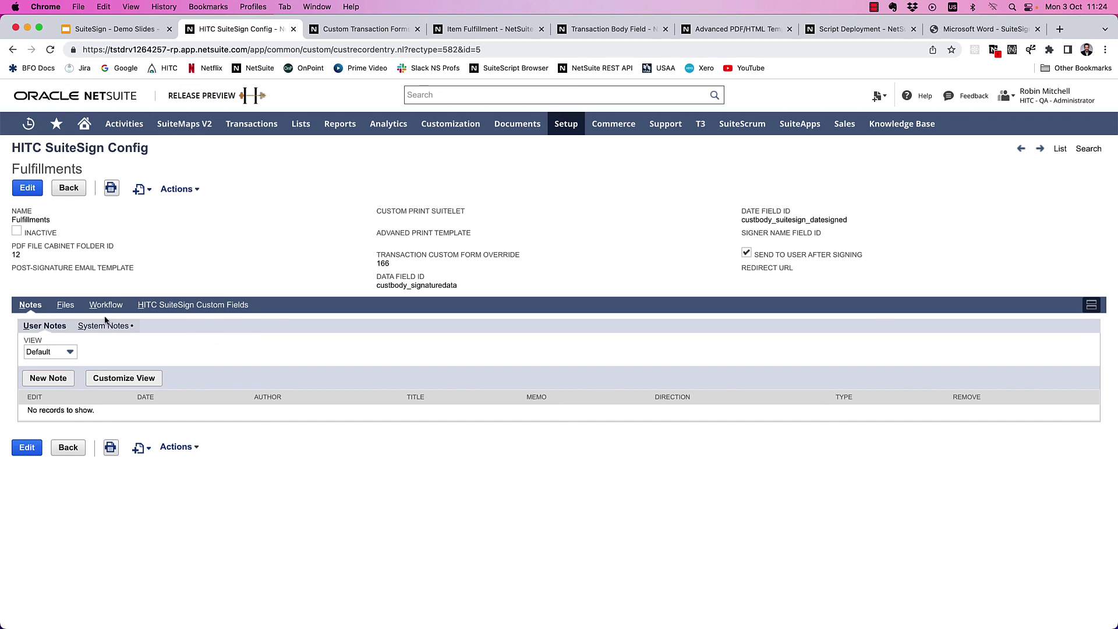
pyautogui.click(198, 306)
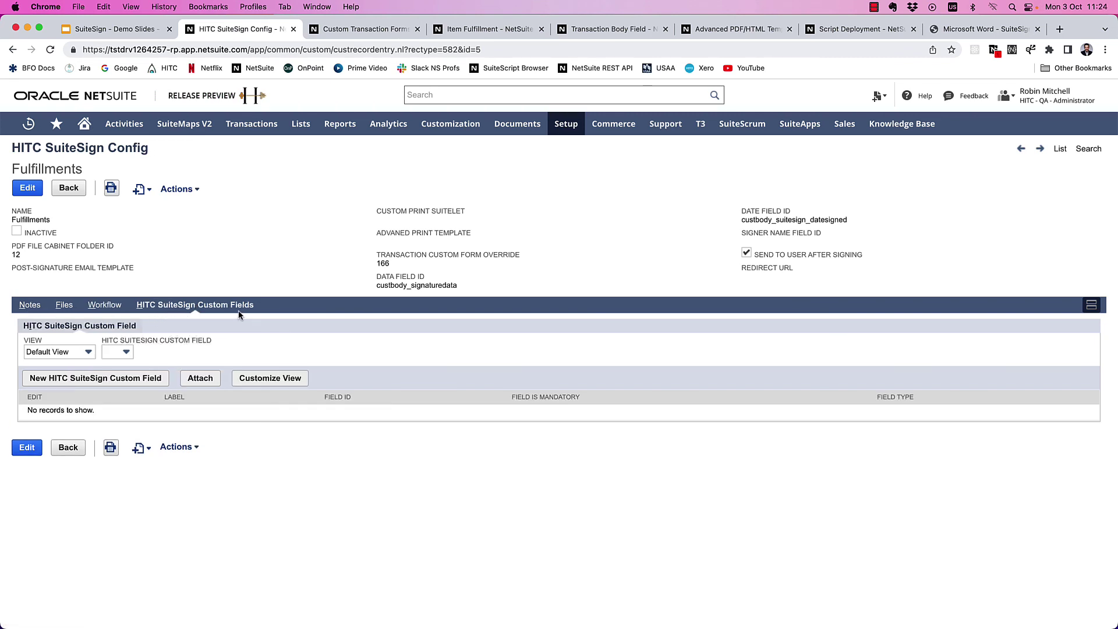
pyautogui.click(103, 382)
# Save a mandatory custom field labelled 'Product Condition' with Field ID memo, then return to the fulfillment.
pyautogui.click(102, 240)
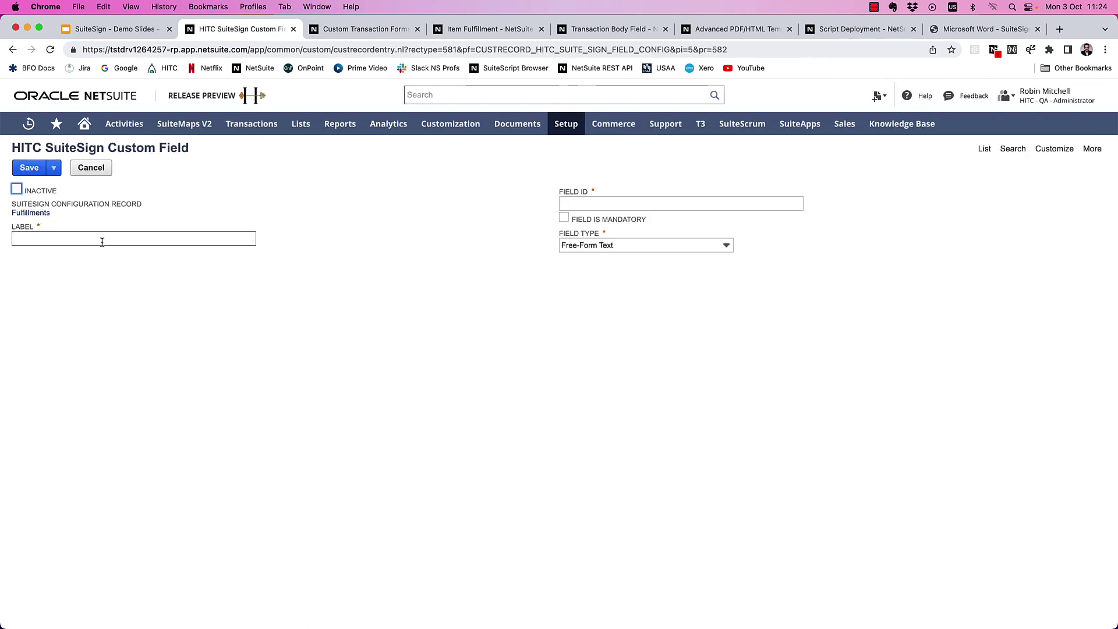
pyautogui.write('Product C')
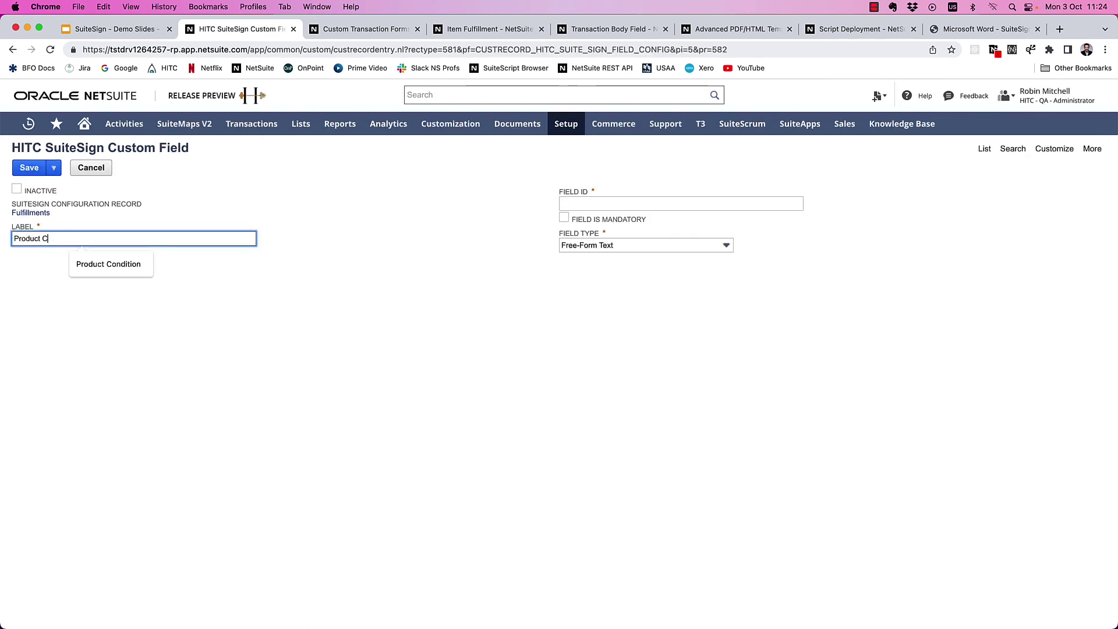
pyautogui.write('ondition')
pyautogui.press('Tab')
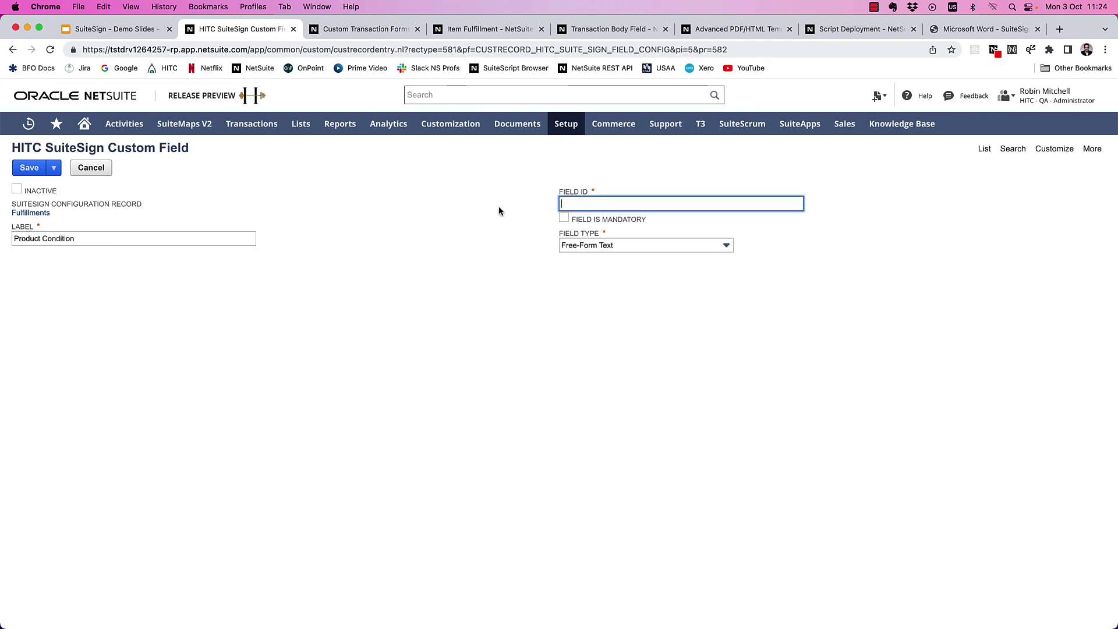
pyautogui.write('memo')
pyautogui.press('Tab')
pyautogui.press('space')
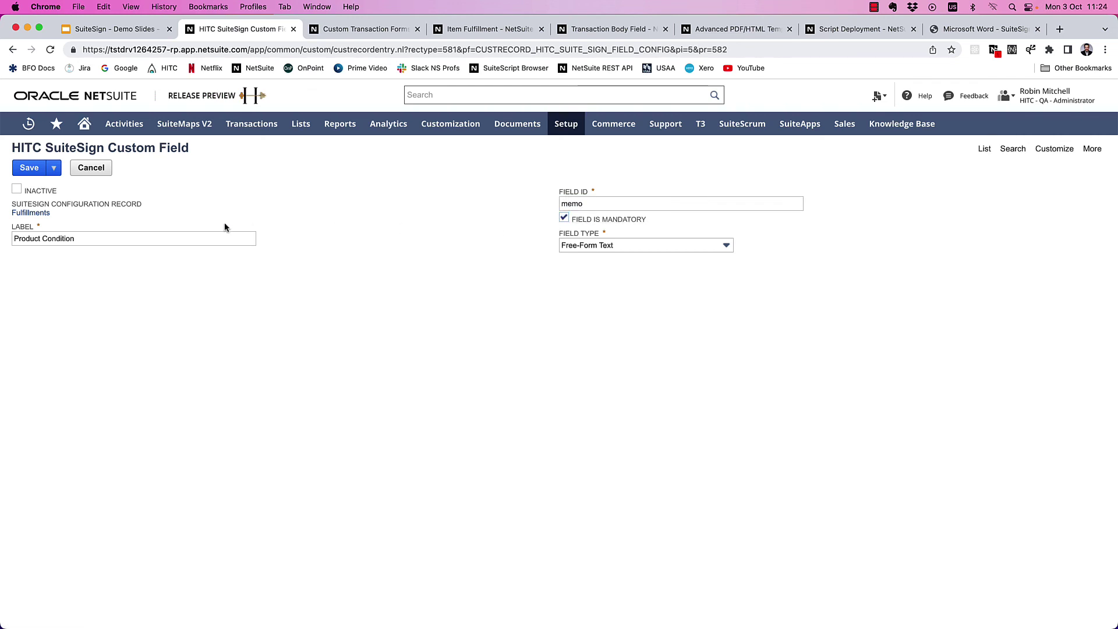
pyautogui.click(27, 173)
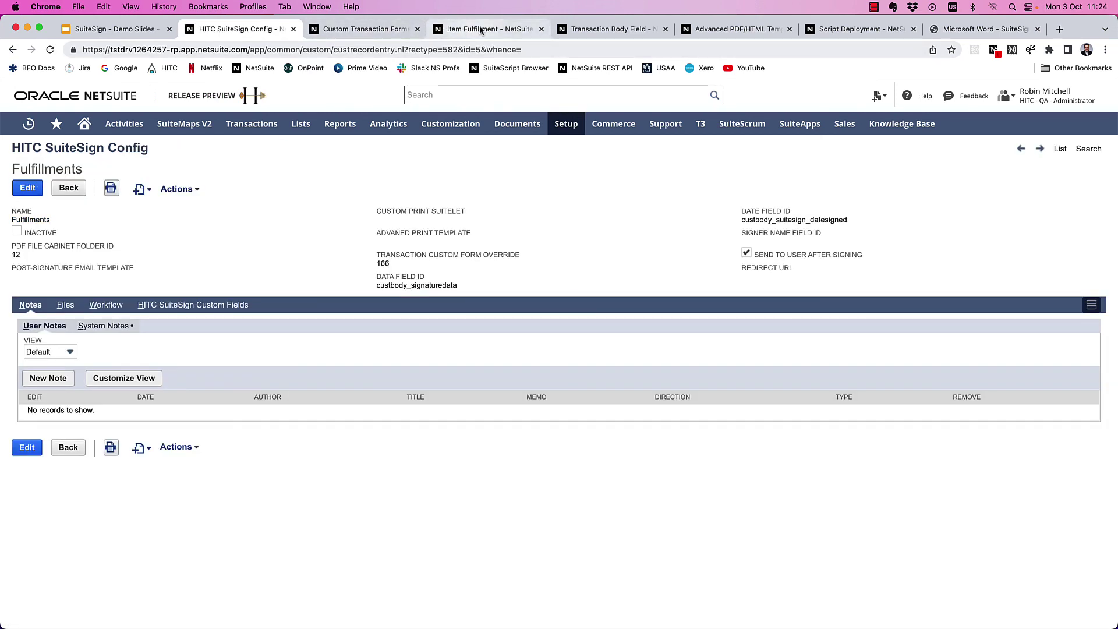
pyautogui.click(461, 31)
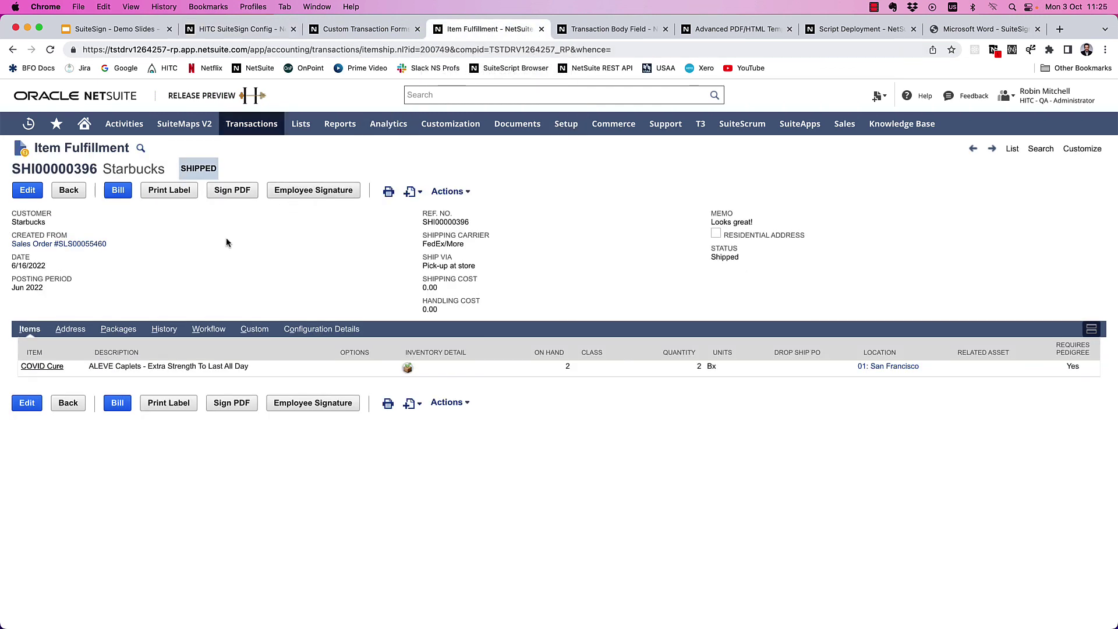
# Re-sign fulfillment SHI00000396 with a drawn 'Test' signature and Product Condition 'Perfect!'.
pyautogui.click(229, 194)
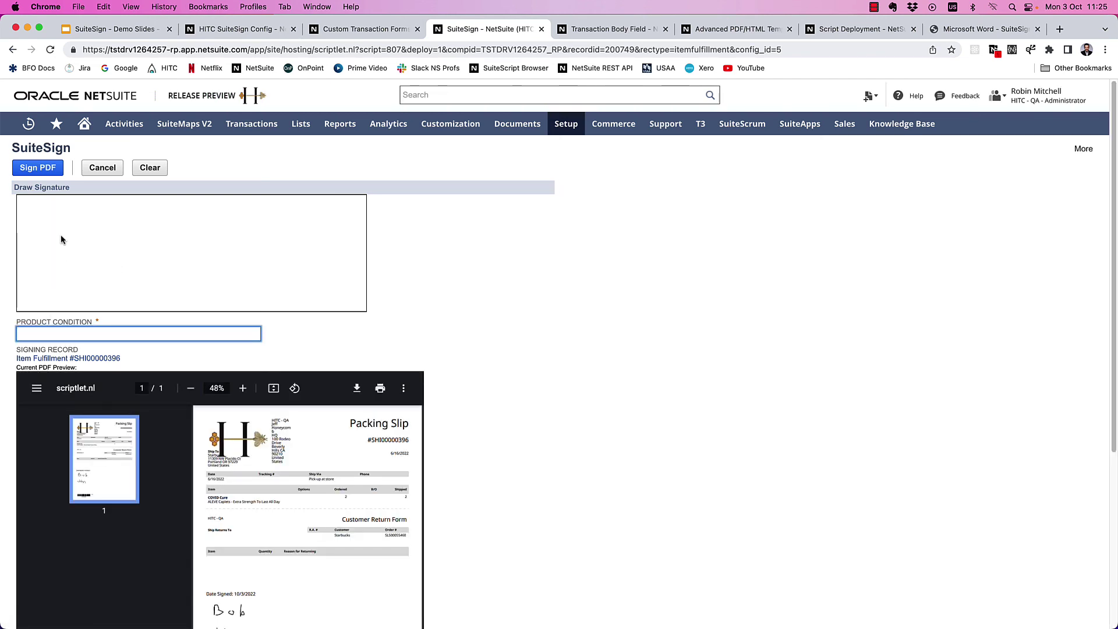
pyautogui.moveTo(51, 236)
pyautogui.mouseDown()
pyautogui.moveTo(128, 232)
pyautogui.moveTo(74, 280)
pyautogui.moveTo(128, 251)
pyautogui.moveTo(133, 284)
pyautogui.moveTo(145, 279)
pyautogui.mouseUp()
pyautogui.moveTo(232, 207); pyautogui.dragTo(217, 300)
pyautogui.moveTo(192, 251); pyautogui.dragTo(301, 261)
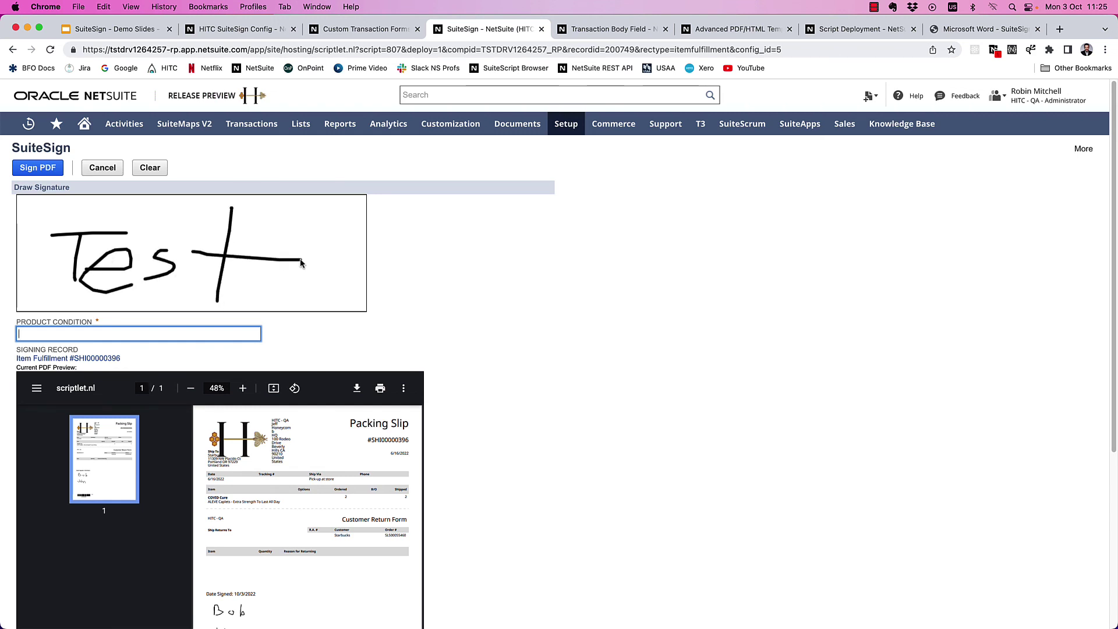
pyautogui.click(145, 331)
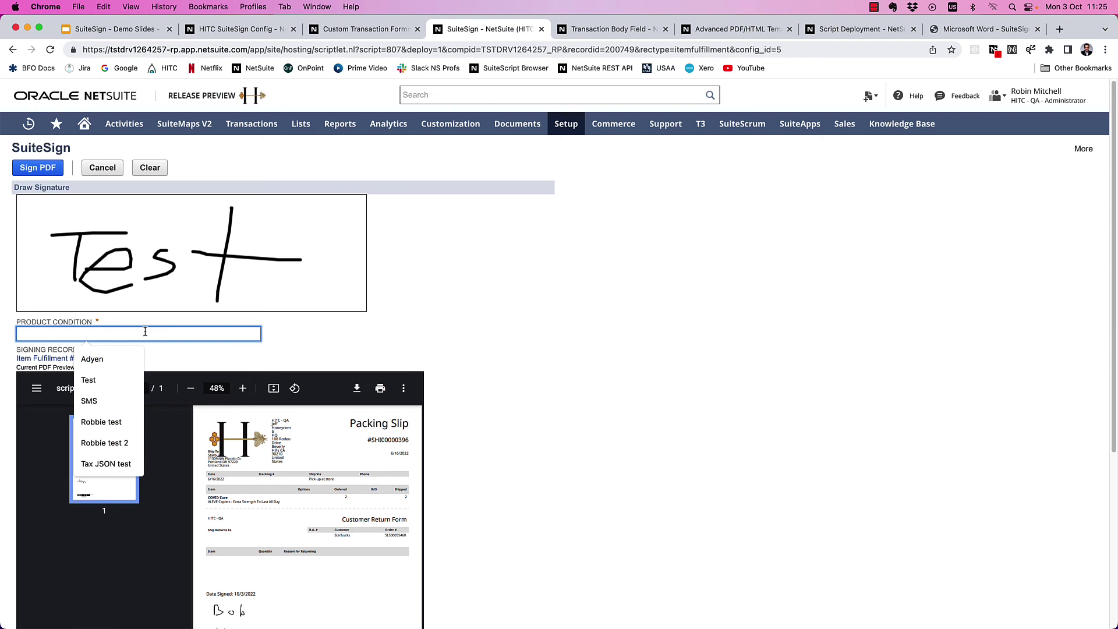
pyautogui.press('Escape')
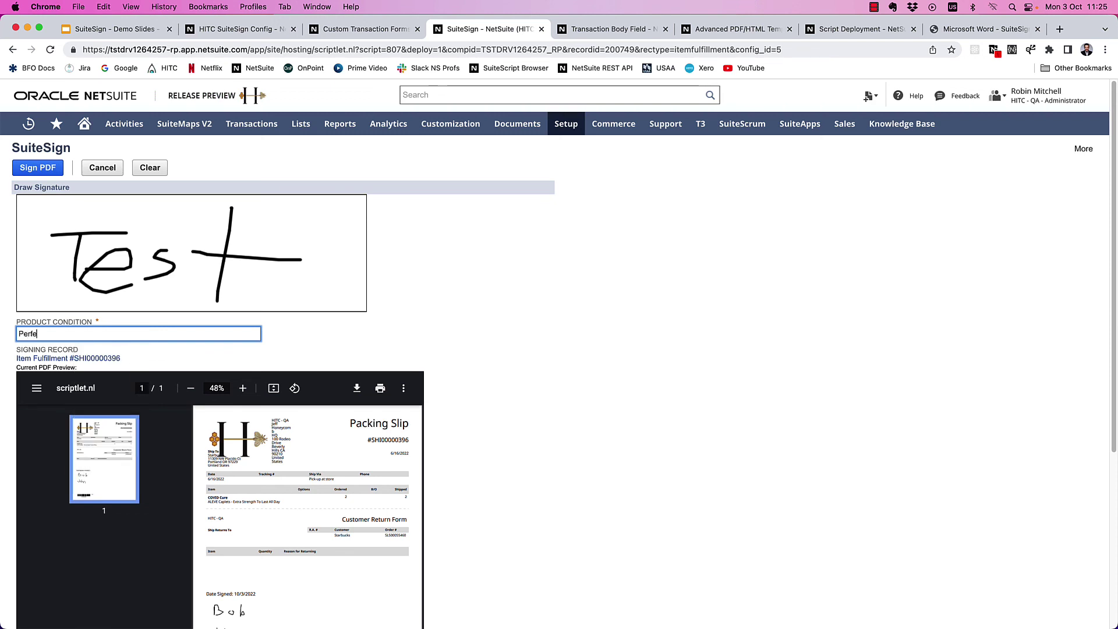
pyautogui.click(37, 167)
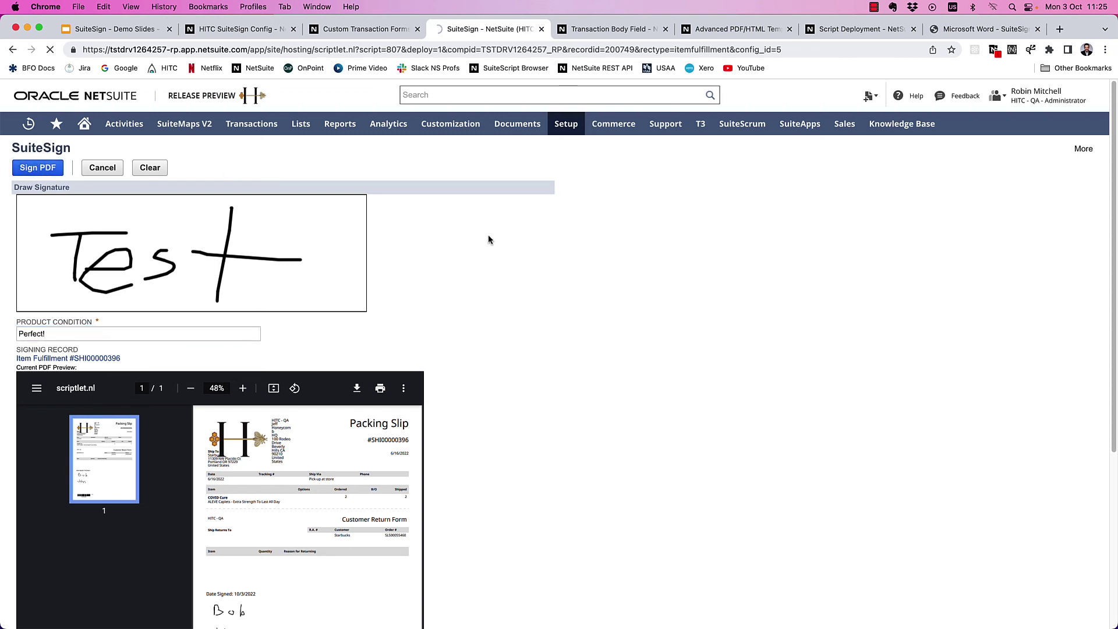